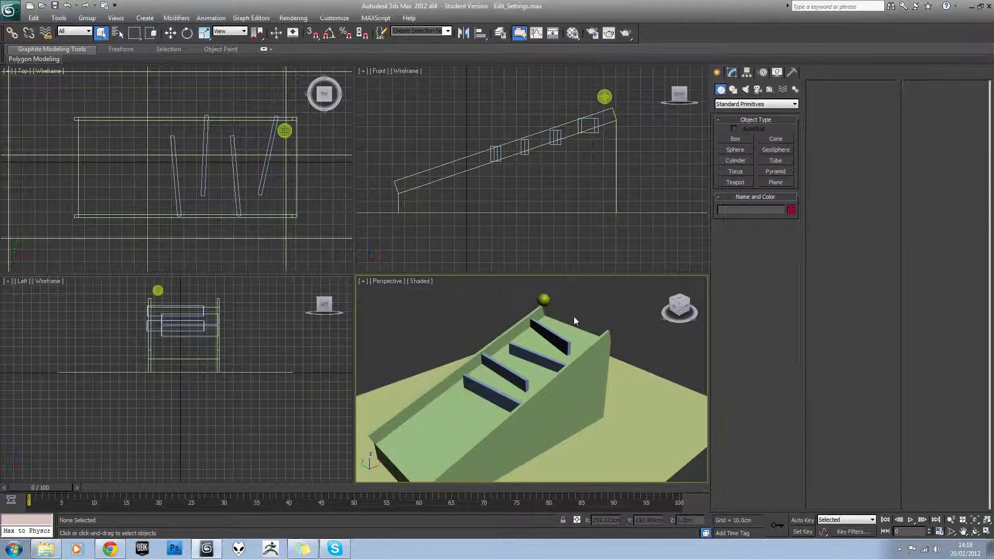
Select the sphere above the ramp for moving and show its creation parameters
{"action": "mouse_move", "coordinate": [574, 315]}
{"action": "middle_mouse_down", "text": "alt"}
{"action": "mouse_move", "coordinate": [574, 328]}
{"action": "mouse_move", "coordinate": [566, 325]}
{"action": "middle_mouse_up", "text": "alt"}
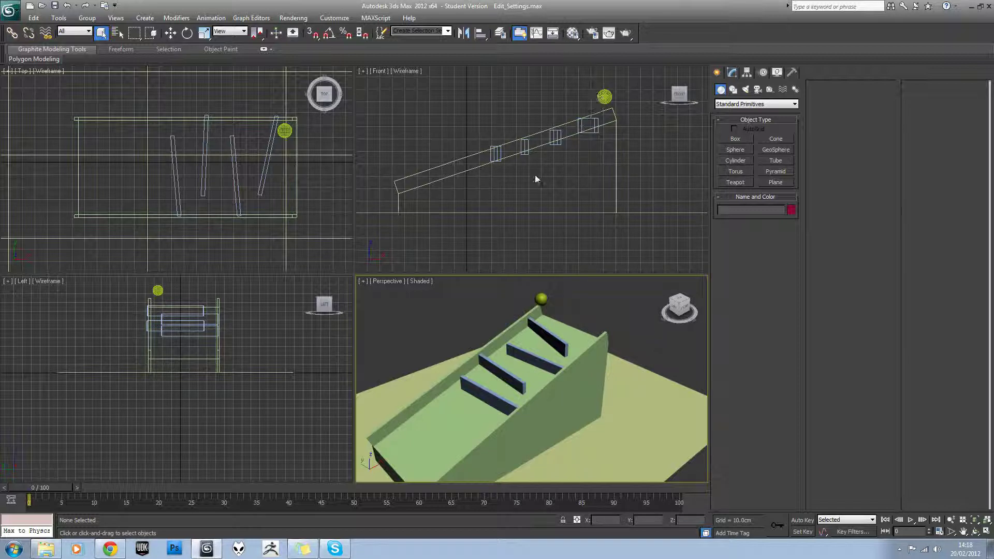
{"action": "left_click", "coordinate": [541, 299]}
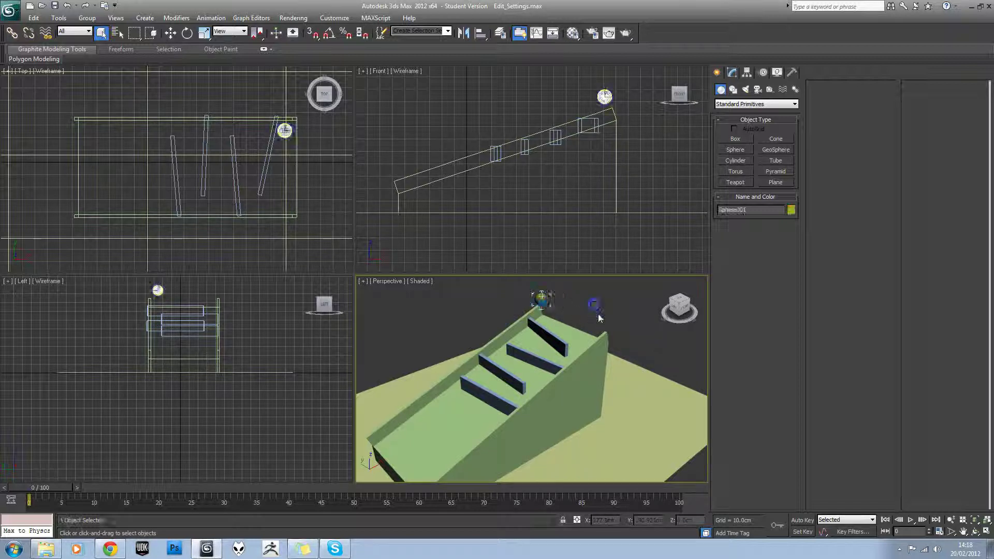
{"action": "key", "text": "w"}
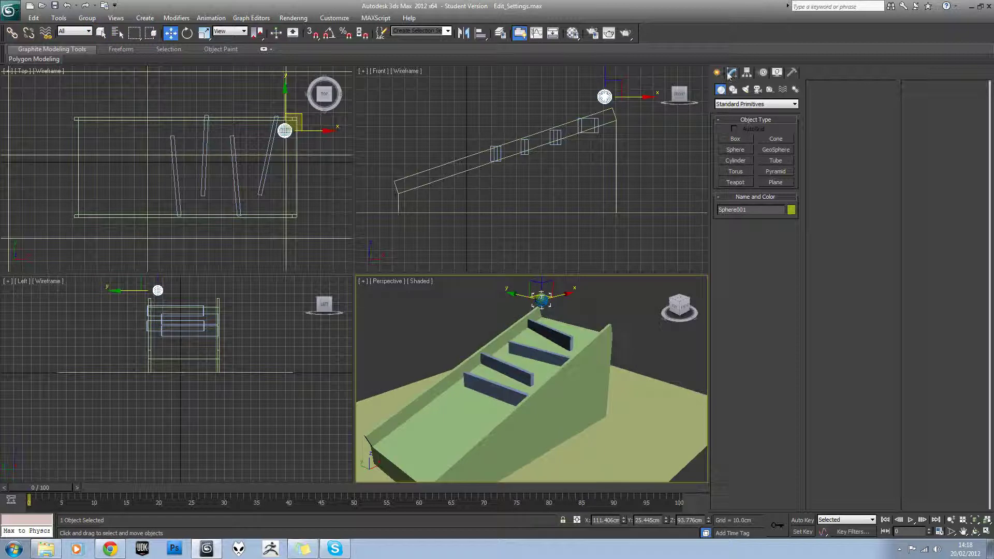
{"action": "left_click", "coordinate": [731, 72]}
{"action": "left_click", "coordinate": [770, 184]}
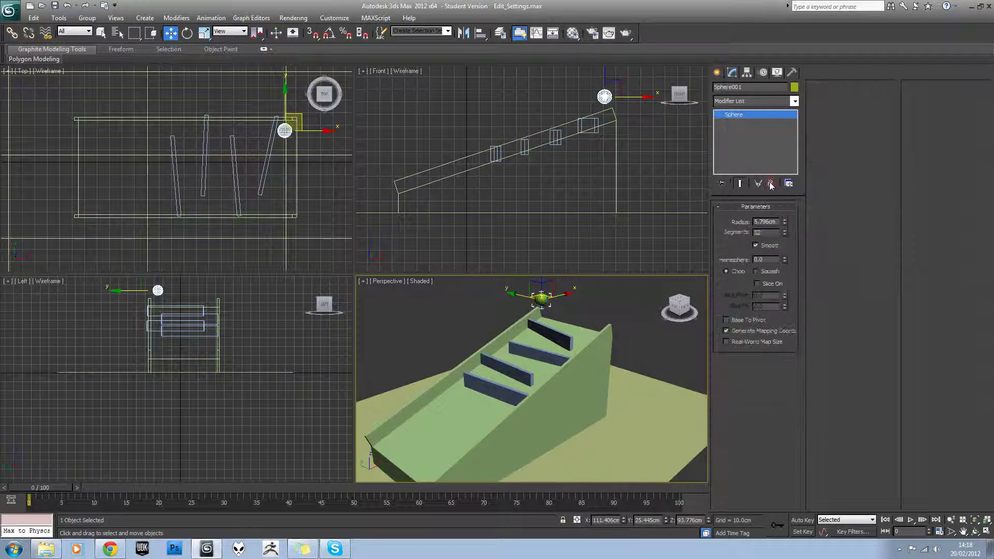
Maximize the Perspective viewport and frame the whole ramp, ground plane and sphere
{"action": "mouse_move", "coordinate": [581, 322]}
{"action": "middle_mouse_down", "text": "alt"}
{"action": "mouse_move", "coordinate": [566, 320]}
{"action": "mouse_move", "coordinate": [554, 344]}
{"action": "mouse_move", "coordinate": [590, 320]}
{"action": "middle_mouse_up", "text": "alt"}
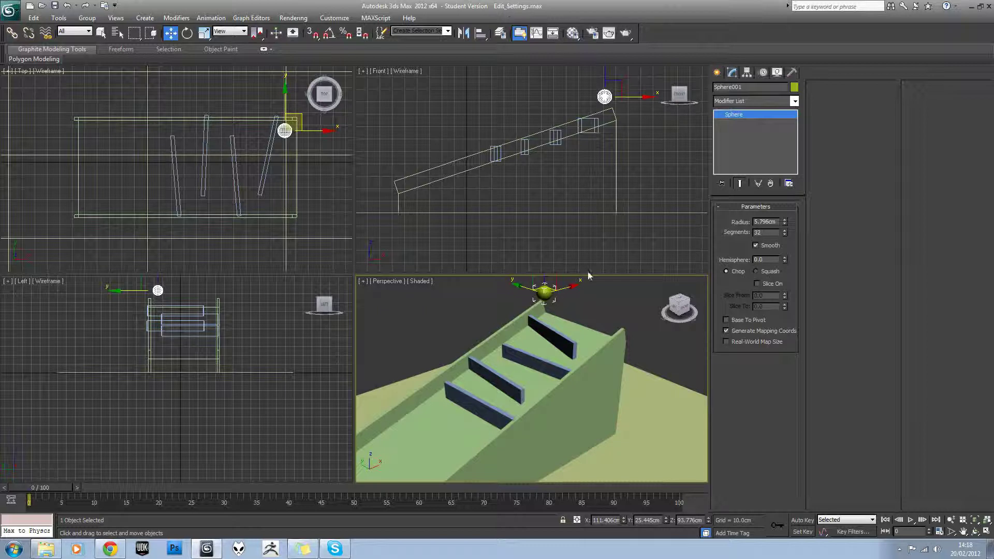
{"action": "middle_click_drag", "start_coordinate": [589, 276], "coordinate": [589, 277]}
{"action": "left_click", "coordinate": [985, 532]}
{"action": "middle_click_drag", "start_coordinate": [499, 250], "coordinate": [409, 241]}
{"action": "scroll", "coordinate": [529, 250], "scroll_direction": "down", "scroll_amount": 3}
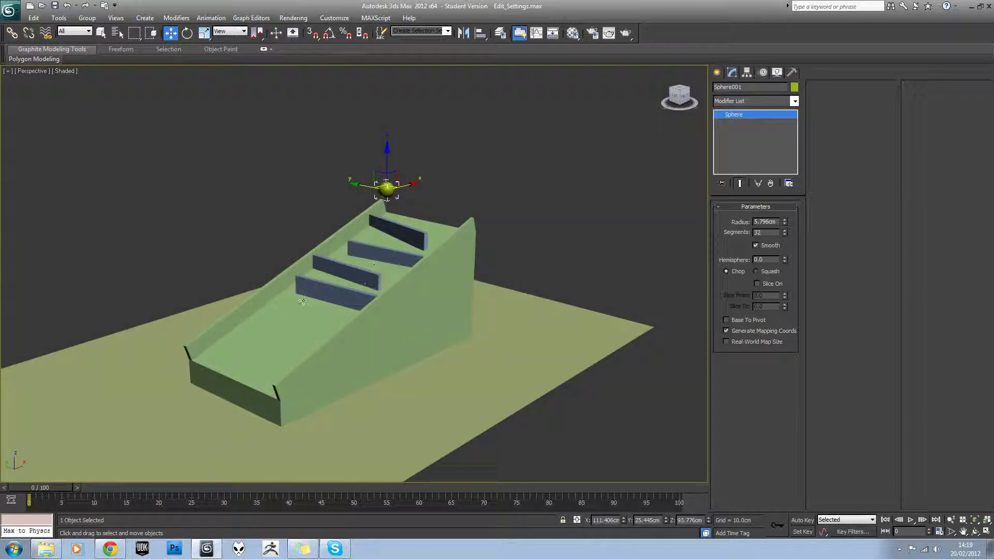
{"action": "middle_click_drag", "start_coordinate": [411, 257], "coordinate": [434, 233], "text": "alt"}
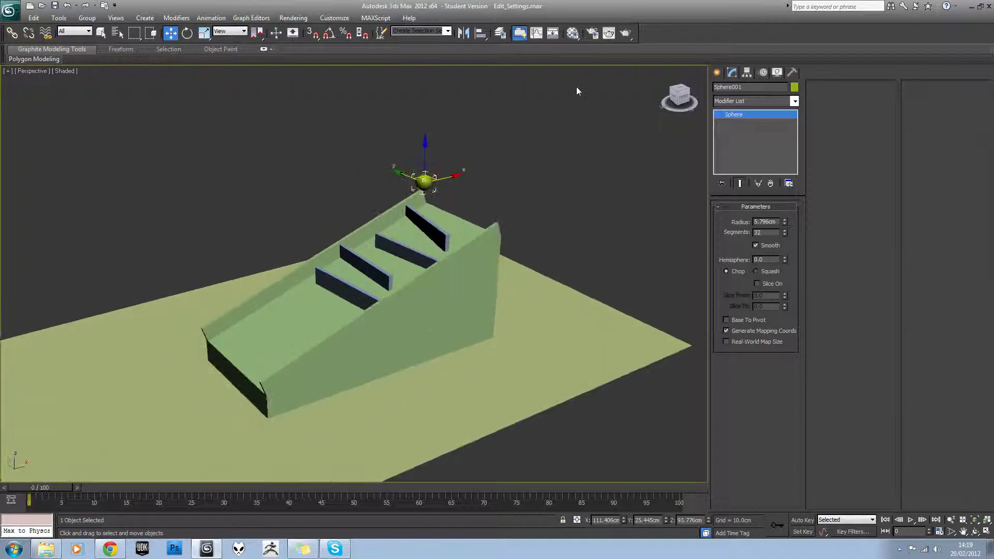
Show the MassFX Toolbar and dock it beside the main toolbar
{"action": "right_click", "coordinate": [670, 45]}
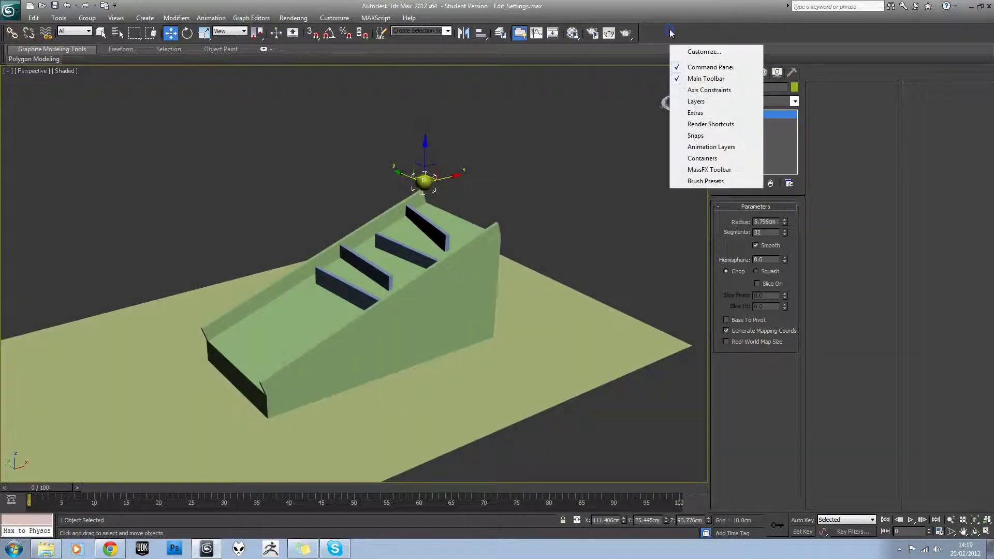
{"action": "left_click", "coordinate": [700, 171]}
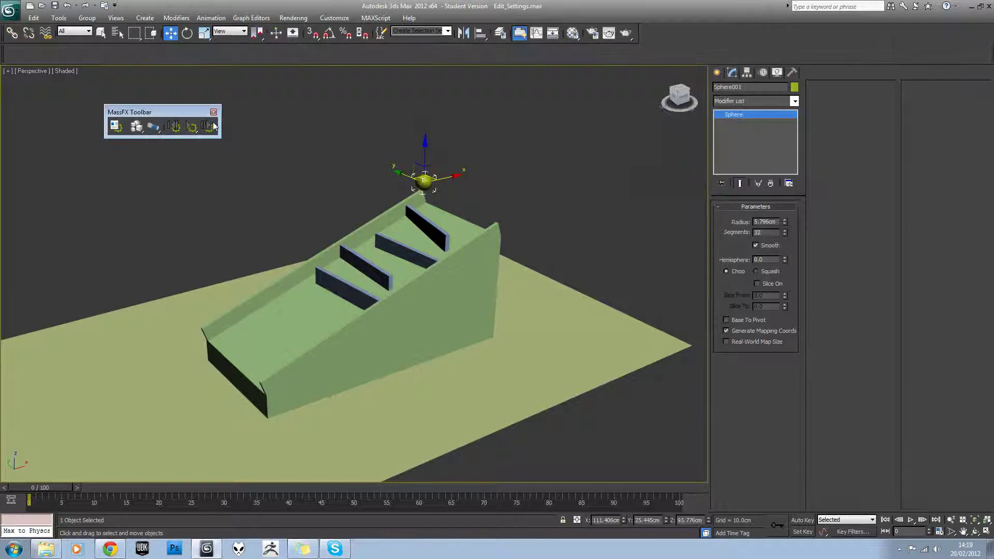
{"action": "left_click_drag", "start_coordinate": [156, 112], "coordinate": [714, 32]}
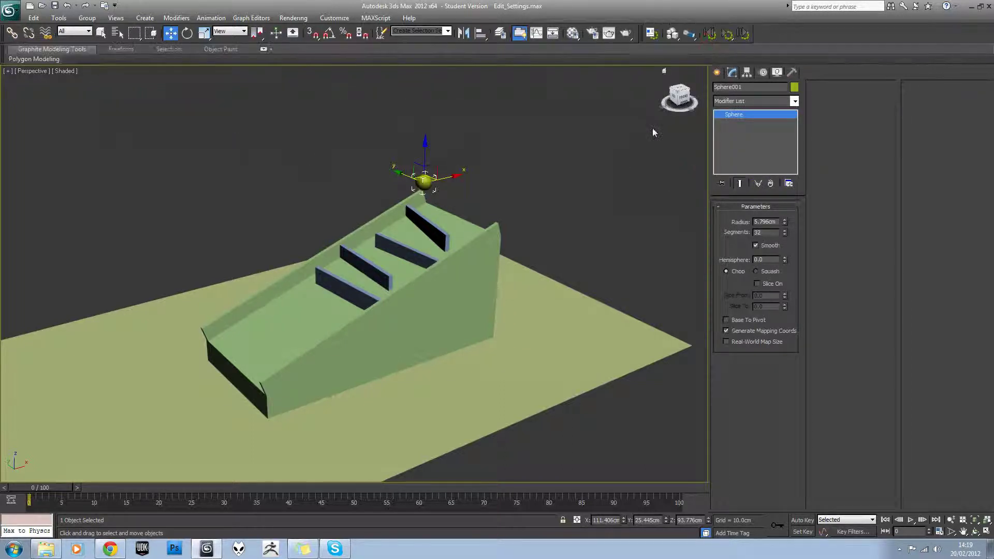
Set the ramp, its four barriers and the ground plane as static rigid bodies
{"action": "left_click_drag", "start_coordinate": [410, 326], "coordinate": [593, 405]}
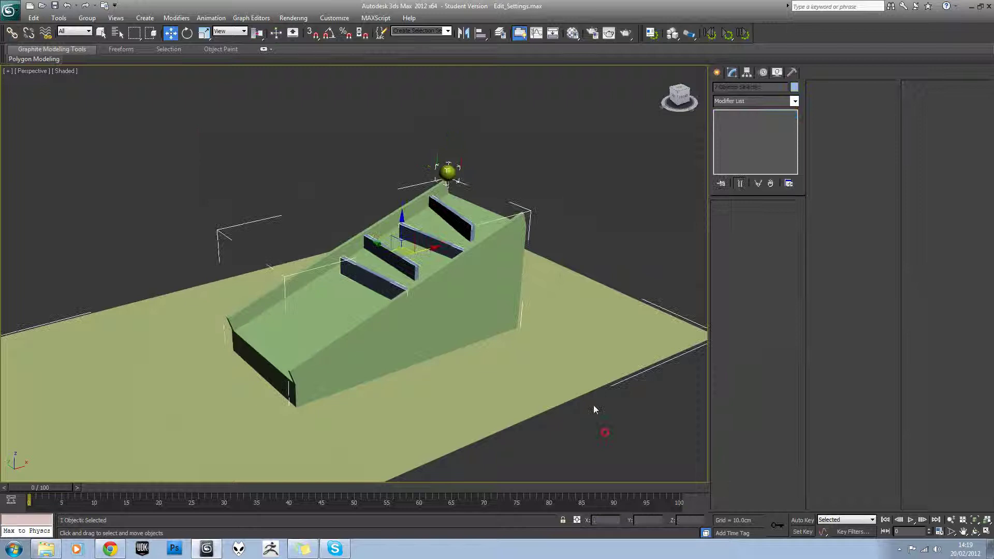
{"action": "middle_click_drag", "start_coordinate": [398, 243], "coordinate": [569, 93], "text": "alt"}
{"action": "left_click_drag", "start_coordinate": [677, 39], "coordinate": [700, 82]}
Set the sphere above the ramp as a dynamic rigid body
{"action": "middle_click_drag", "start_coordinate": [671, 108], "coordinate": [472, 175], "text": "alt"}
{"action": "left_click", "coordinate": [467, 190]}
{"action": "left_click", "coordinate": [448, 173]}
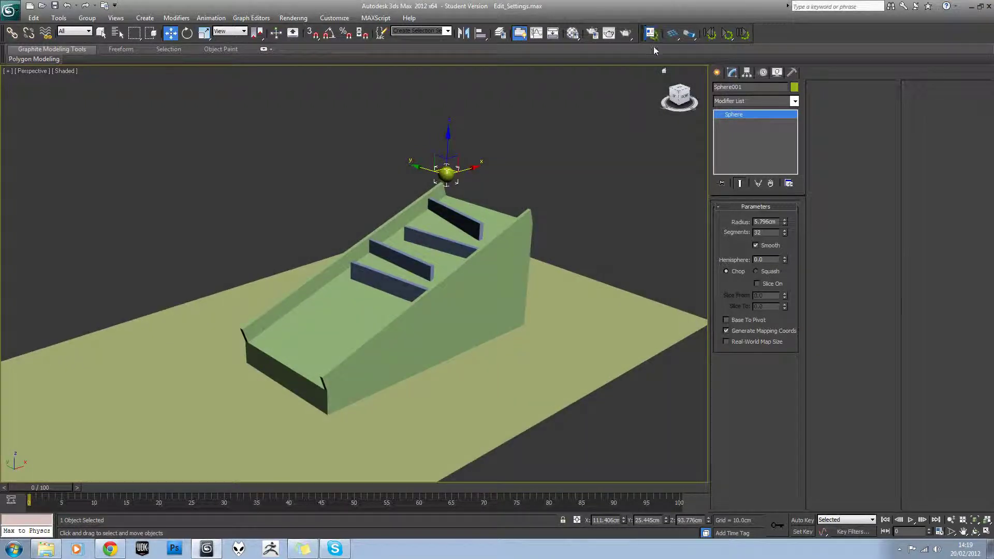
{"action": "left_click_drag", "start_coordinate": [672, 33], "coordinate": [711, 50]}
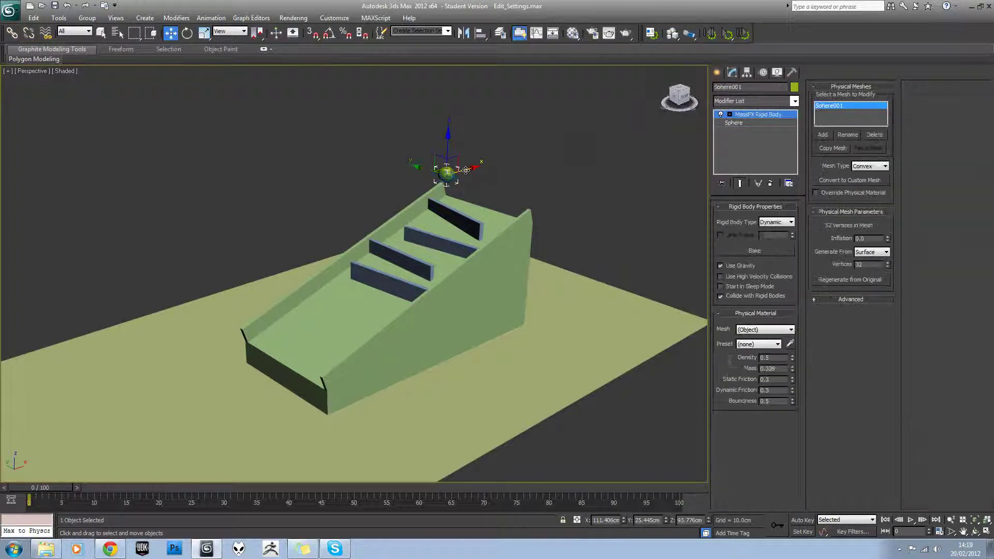
Run the MassFX simulation to watch how the sphere meets the ramp, and reset it to the start
{"action": "scroll", "coordinate": [523, 174], "scroll_direction": "up", "scroll_amount": 4}
{"action": "left_click", "coordinate": [563, 169]}
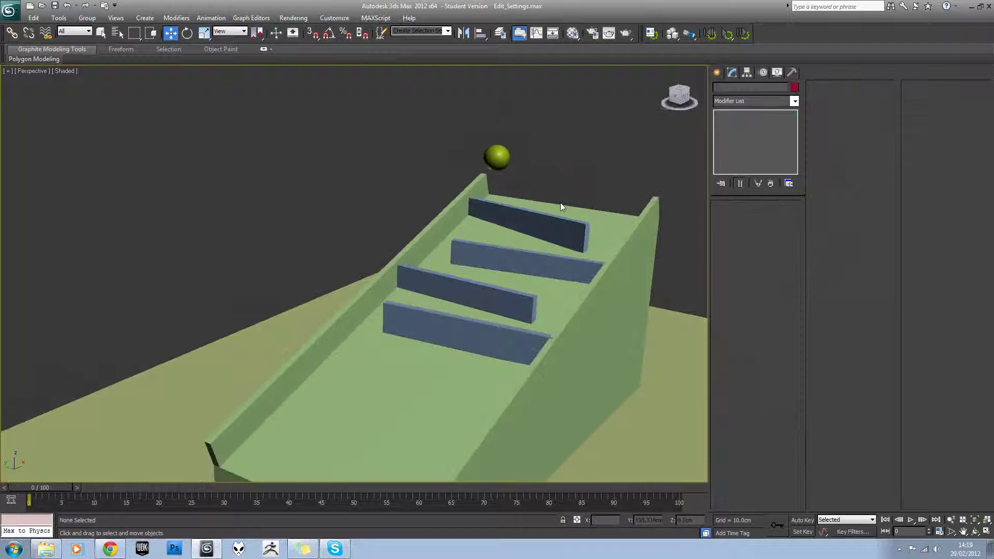
{"action": "middle_click_drag", "start_coordinate": [560, 202], "coordinate": [543, 203]}
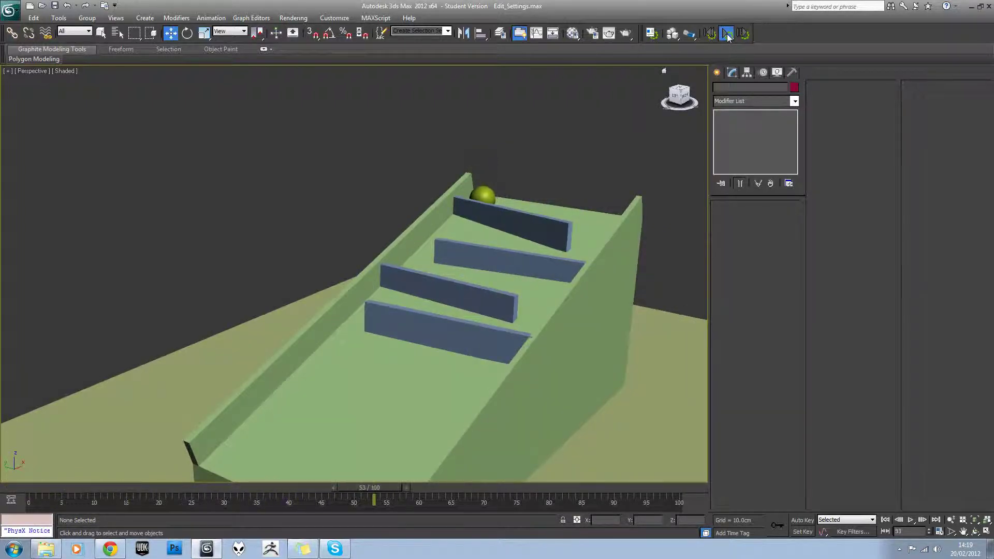
{"action": "middle_click_drag", "start_coordinate": [577, 166], "coordinate": [386, 218], "text": "alt"}
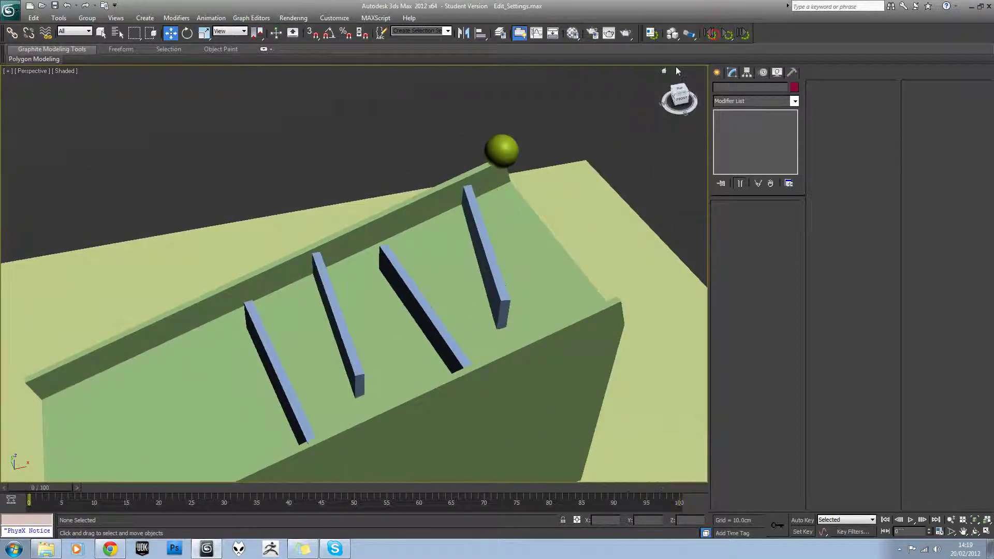
Examine the sphere's rigid body settings and its placement above the ramp from several angles
{"action": "left_click", "coordinate": [504, 151]}
{"action": "middle_click_drag", "start_coordinate": [505, 161], "coordinate": [468, 178], "text": "alt"}
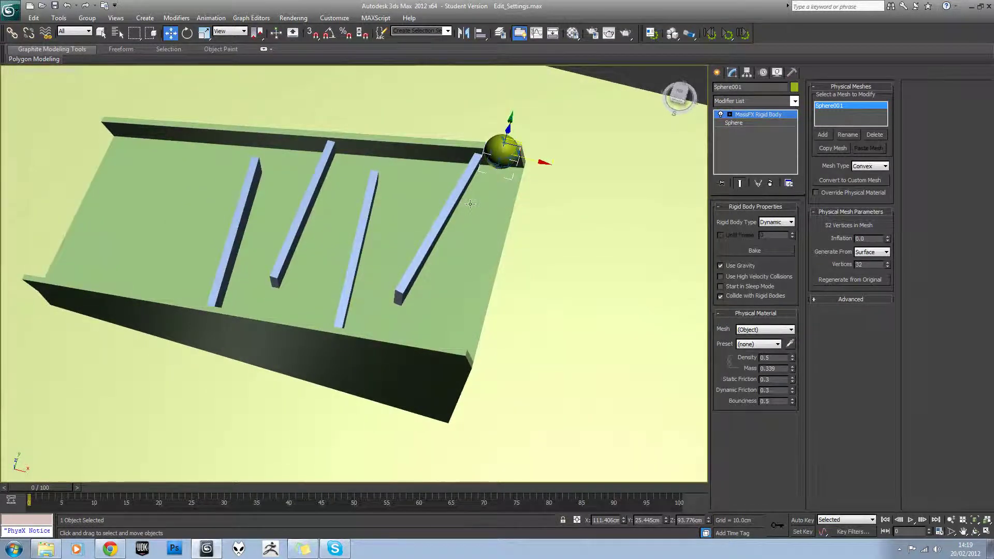
{"action": "middle_click_drag", "start_coordinate": [396, 314], "coordinate": [501, 151], "text": "alt"}
{"action": "left_click", "coordinate": [559, 159]}
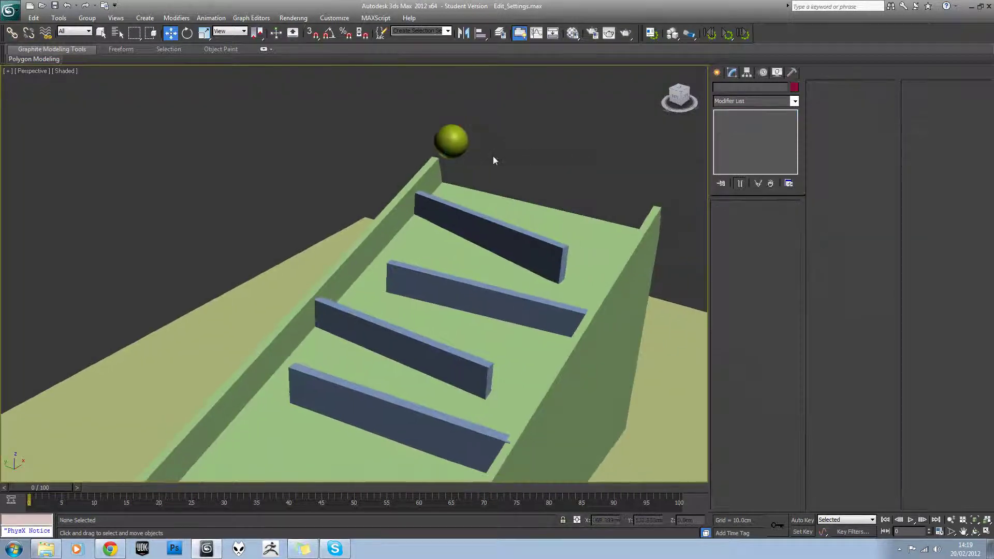
Select the ramp and display the Perspective viewport as Shaded + Edged Faces
{"action": "scroll", "coordinate": [492, 161], "scroll_direction": "down", "scroll_amount": 5}
{"action": "scroll", "coordinate": [473, 205], "scroll_direction": "up", "scroll_amount": 3}
{"action": "left_click", "coordinate": [503, 216]}
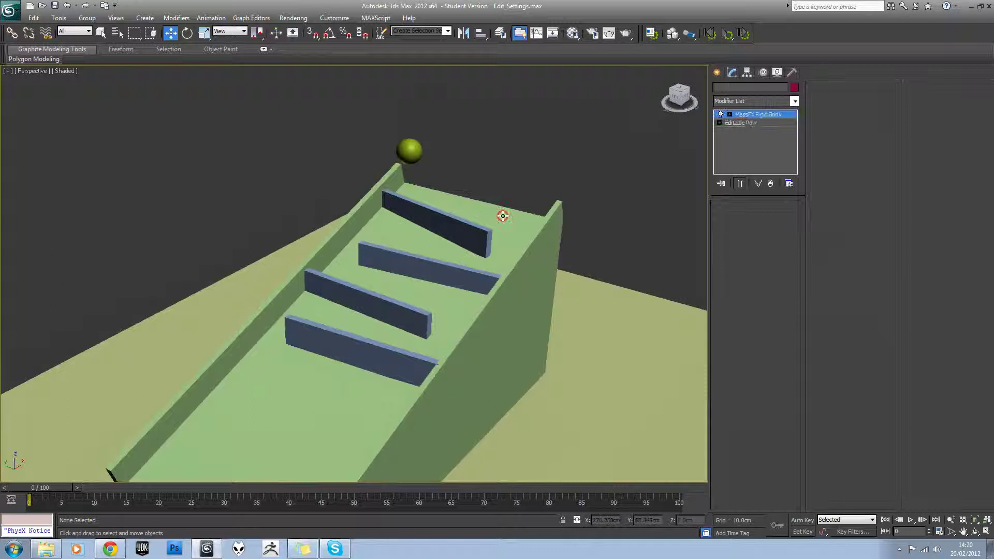
{"action": "mouse_move", "coordinate": [502, 216]}
{"action": "middle_mouse_down", "text": "alt"}
{"action": "mouse_move", "coordinate": [510, 238]}
{"action": "mouse_move", "coordinate": [468, 207]}
{"action": "middle_mouse_up", "text": "alt"}
{"action": "key", "text": "F4"}
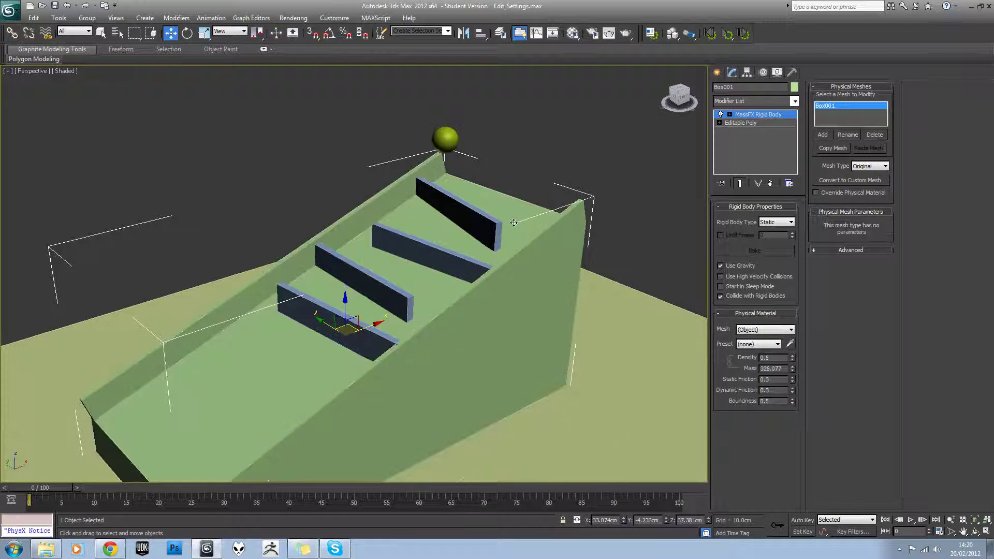
{"action": "key", "text": "alt+x"}
{"action": "mouse_move", "coordinate": [516, 219]}
{"action": "middle_mouse_down", "text": "alt"}
{"action": "mouse_move", "coordinate": [513, 232]}
{"action": "mouse_move", "coordinate": [508, 222]}
{"action": "middle_mouse_up", "text": "alt"}
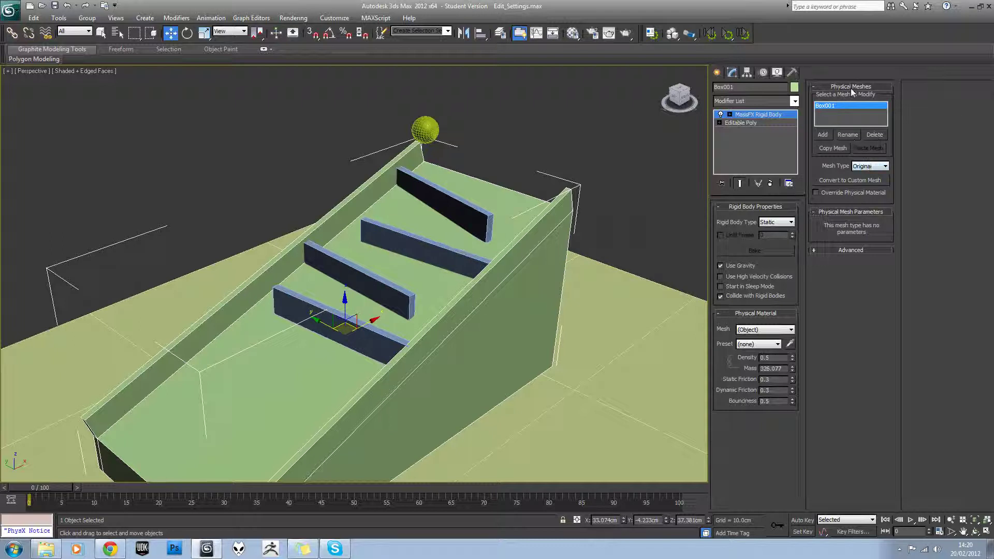
Try the Convex physical mesh type on the ramp, test it in the simulation and reset
{"action": "left_click", "coordinate": [871, 166]}
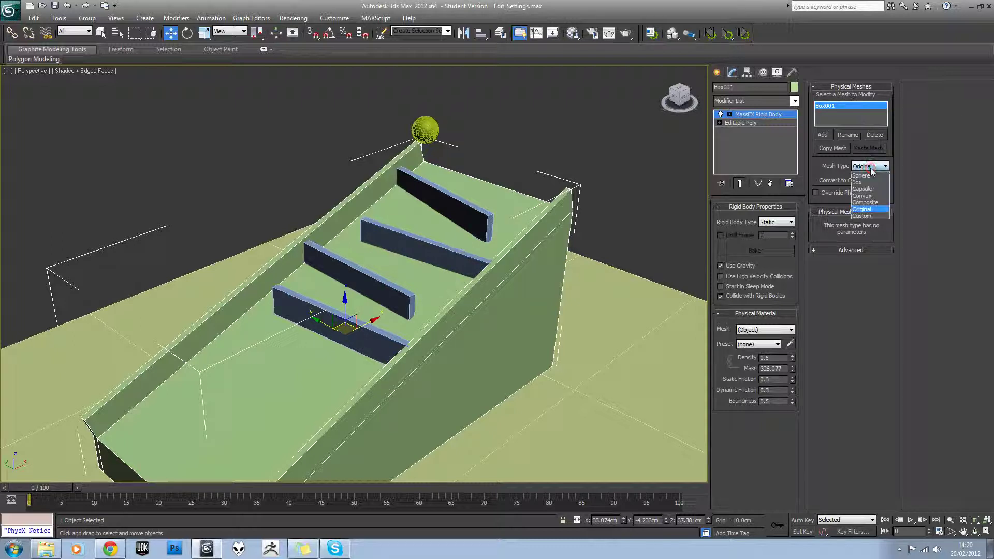
{"action": "left_click", "coordinate": [867, 196]}
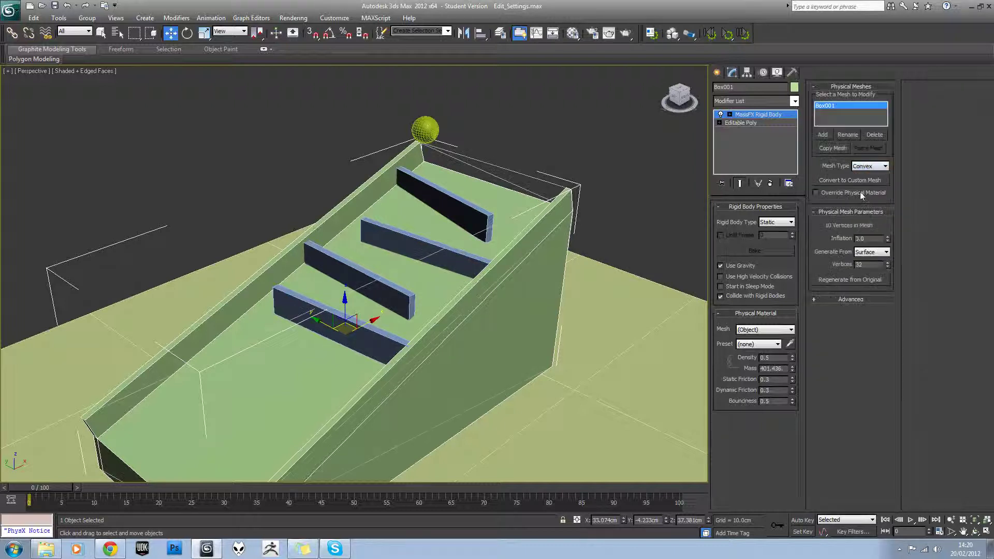
{"action": "middle_click_drag", "start_coordinate": [564, 228], "coordinate": [571, 153], "text": "alt"}
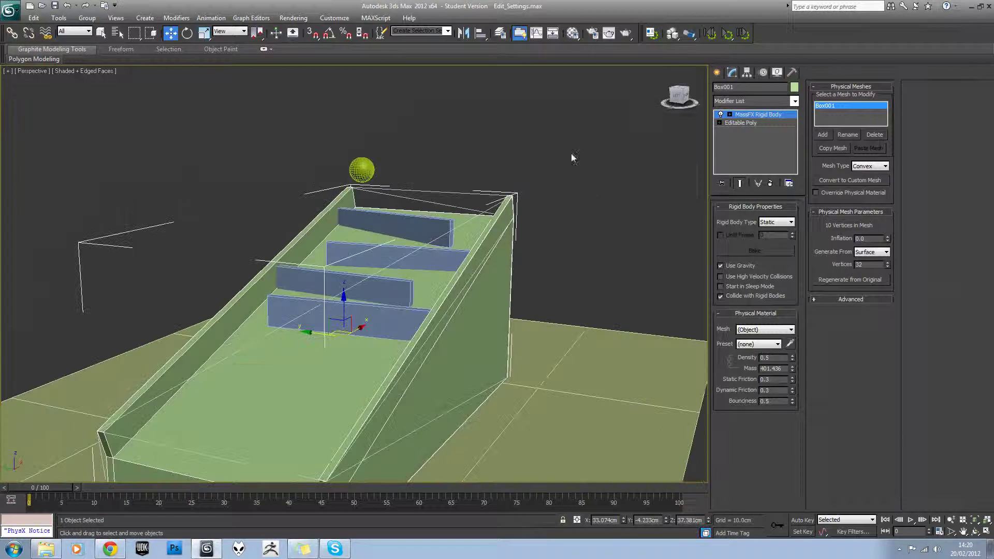
{"action": "left_click", "coordinate": [728, 34]}
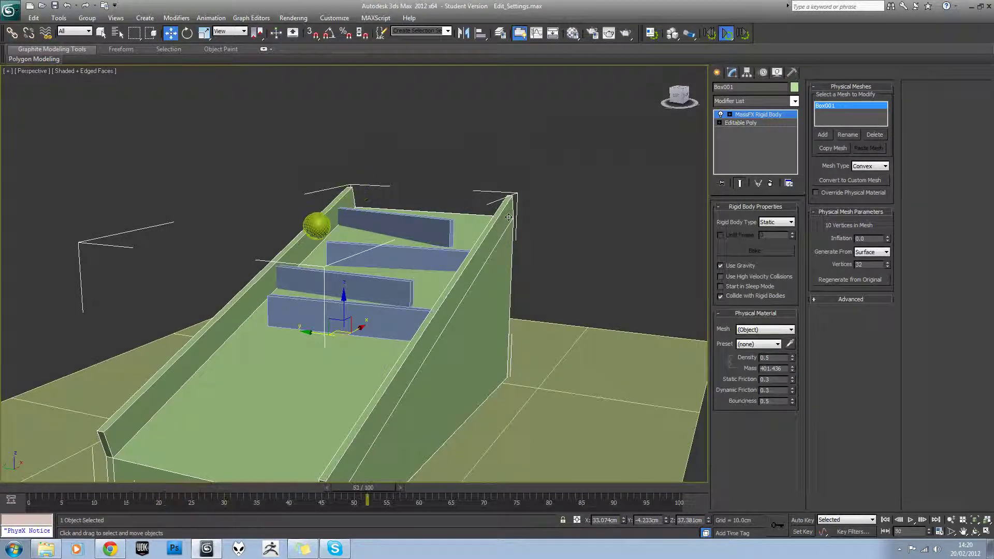
{"action": "left_click", "coordinate": [711, 33]}
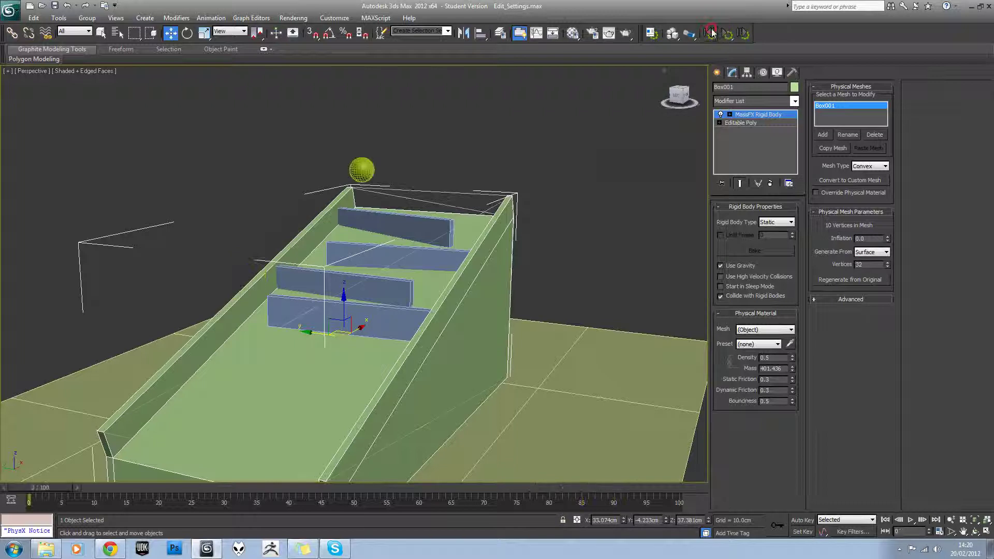
Set the ramp's physical mesh type to Composite and generate the mesh
{"action": "left_click", "coordinate": [876, 166]}
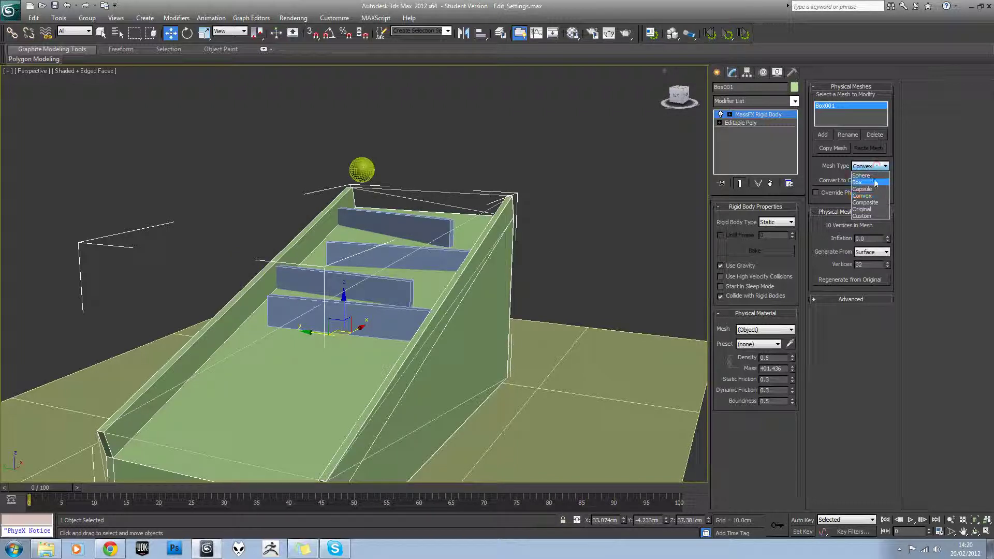
{"action": "left_click", "coordinate": [875, 203]}
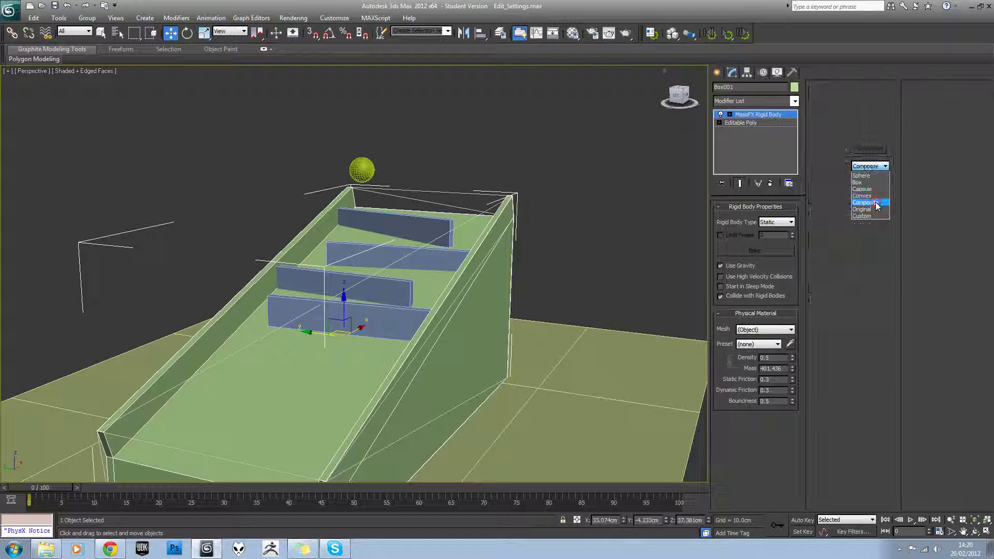
{"action": "left_click", "coordinate": [858, 289]}
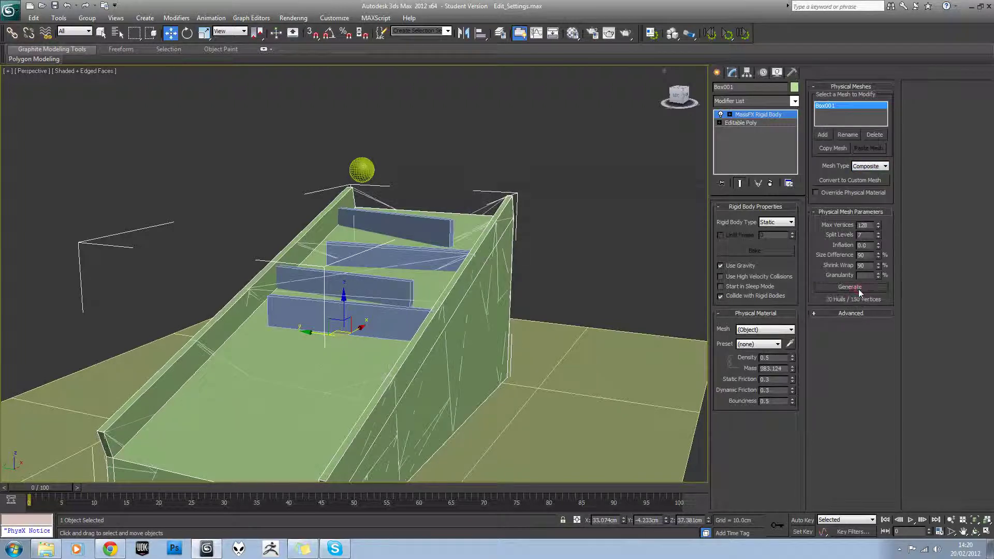
Run the simulation to test the ramp's composite mesh, and reset it to the first frame
{"action": "middle_click_drag", "start_coordinate": [516, 252], "coordinate": [533, 239], "text": "alt"}
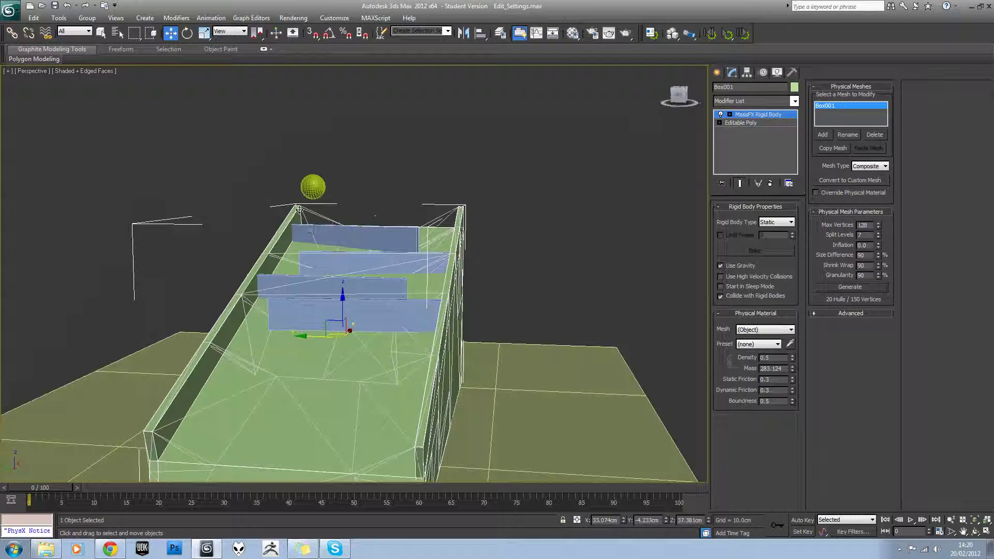
{"action": "left_click", "coordinate": [727, 32]}
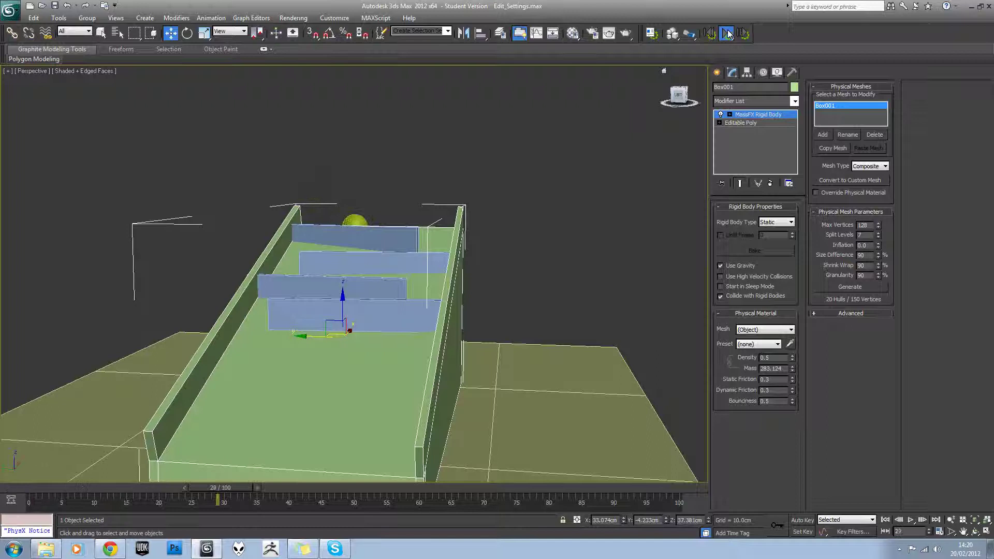
{"action": "left_click", "coordinate": [712, 33]}
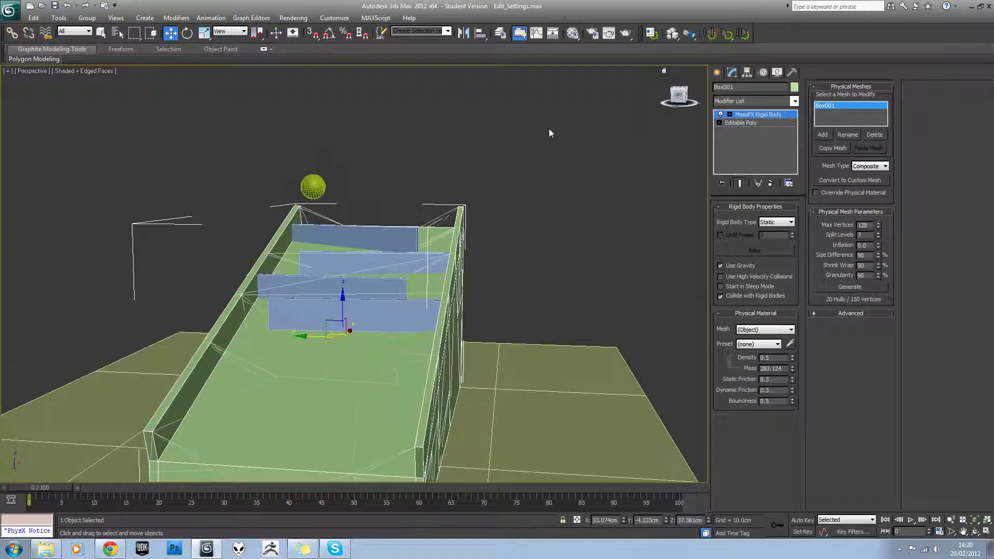
Raise the ramp's composite mesh to 294 Max Vertices, 18 Split Levels and 100% Shrink Wrap, and regenerate it
{"action": "middle_click_drag", "start_coordinate": [549, 127], "coordinate": [531, 147], "text": "alt"}
{"action": "left_click_drag", "start_coordinate": [879, 226], "coordinate": [873, 152]}
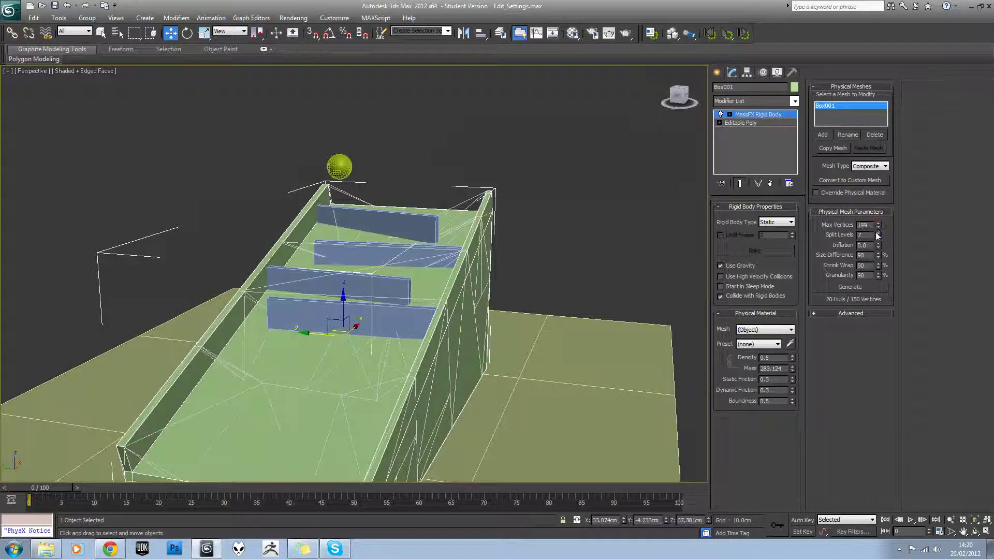
{"action": "left_click_drag", "start_coordinate": [878, 234], "coordinate": [877, 180]}
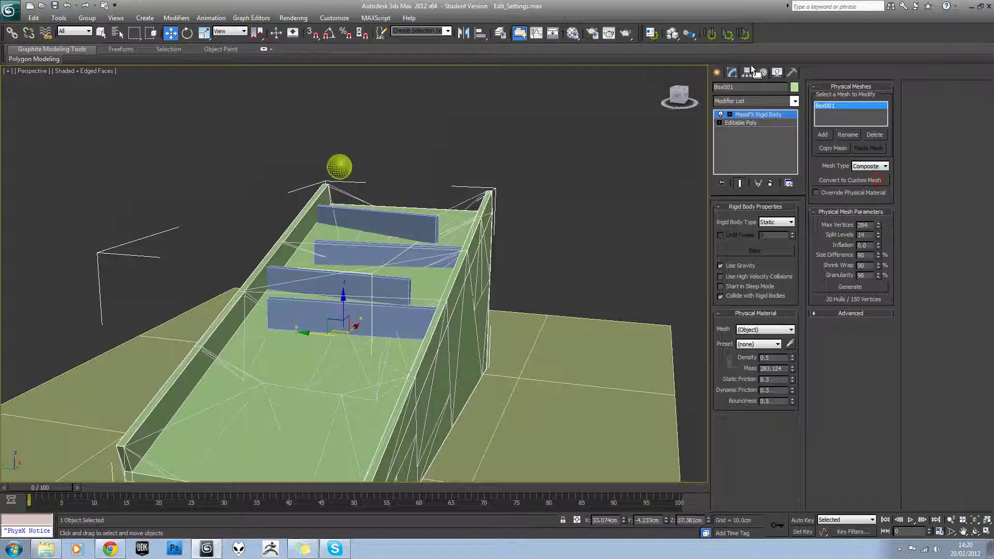
{"action": "left_click", "coordinate": [839, 289]}
{"action": "middle_click_drag", "start_coordinate": [649, 234], "coordinate": [557, 195], "text": "alt"}
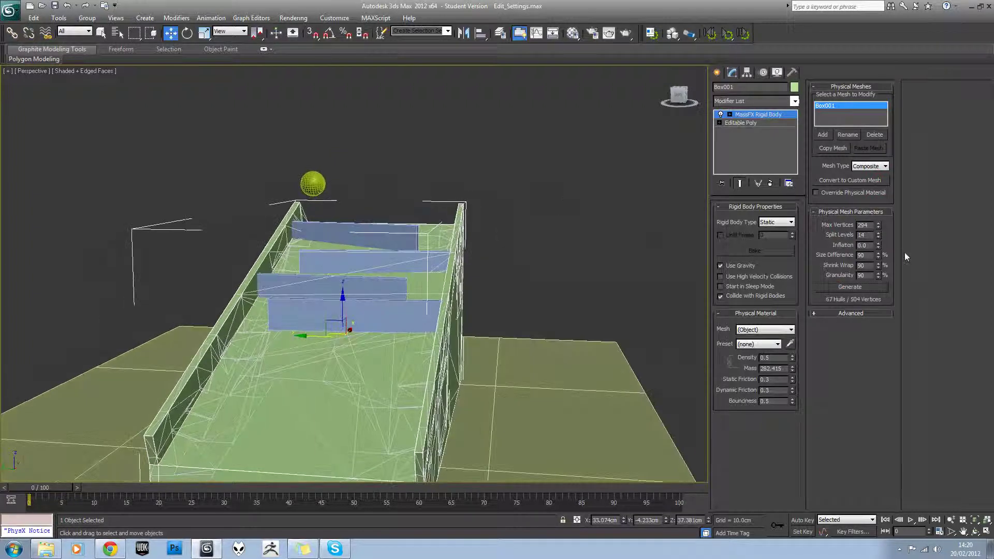
{"action": "left_click", "coordinate": [851, 288]}
{"action": "left_click", "coordinate": [865, 287]}
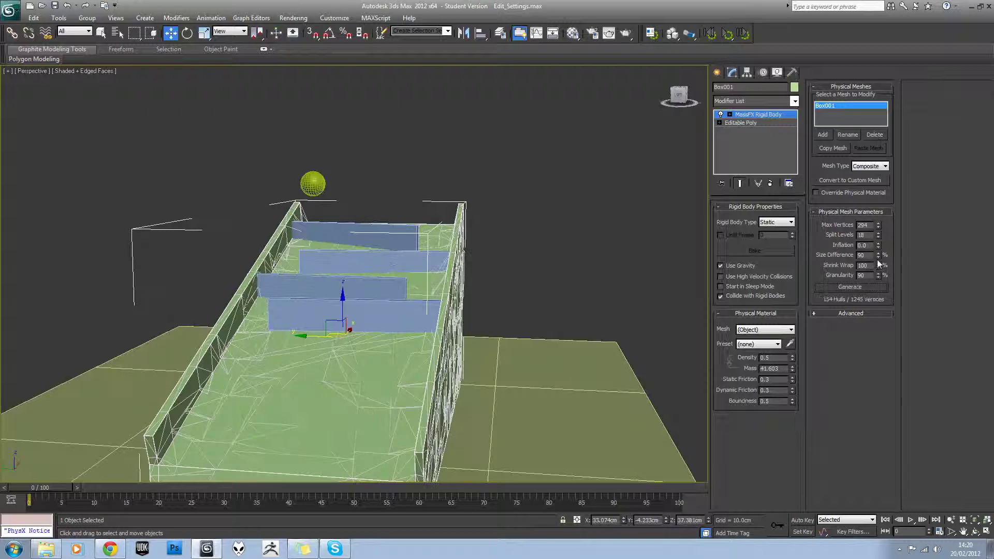
Lower the Size Difference of the ramp's composite physical mesh to 53% and regenerate the mesh
{"action": "left_click", "coordinate": [879, 253]}
{"action": "left_click", "coordinate": [881, 274]}
{"action": "left_click", "coordinate": [878, 255]}
{"action": "left_click", "coordinate": [872, 287]}
{"action": "left_click", "coordinate": [878, 256]}
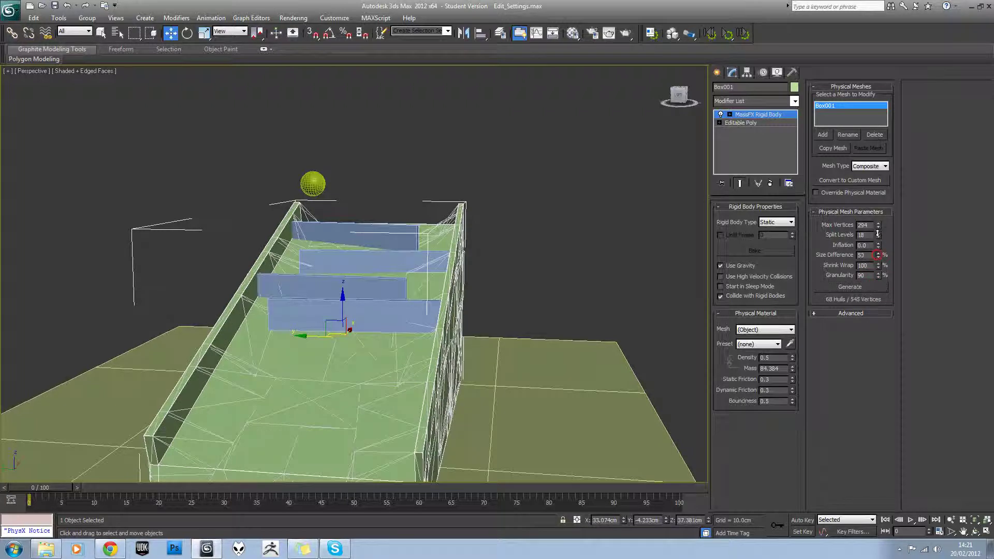
{"action": "left_click_drag", "start_coordinate": [880, 265], "coordinate": [880, 283]}
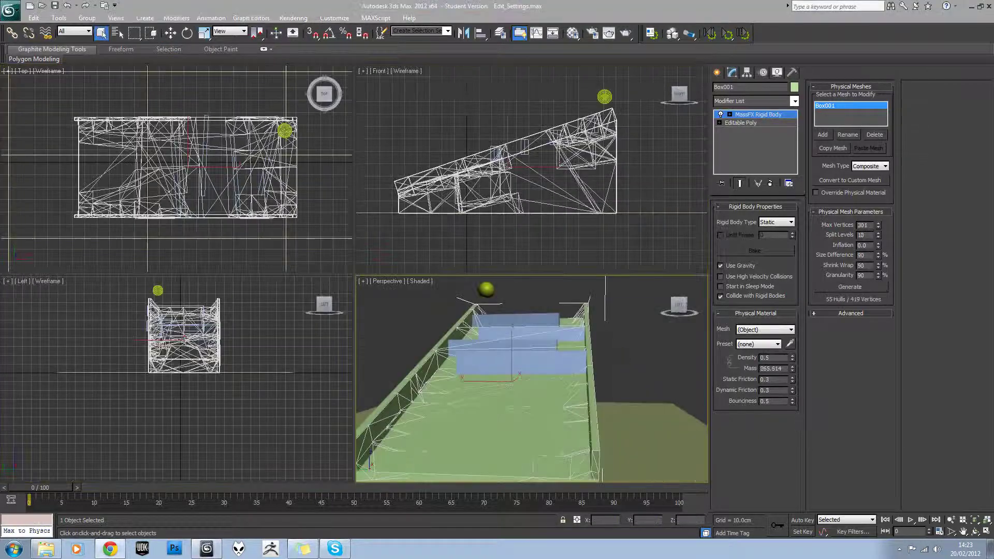
Remove the ramp's MassFX Rigid Body modifier and detach its two side rail elements as a separate object
{"action": "mouse_move", "coordinate": [558, 361]}
{"action": "middle_mouse_down", "text": "alt"}
{"action": "mouse_move", "coordinate": [569, 357]}
{"action": "mouse_move", "coordinate": [550, 353]}
{"action": "mouse_move", "coordinate": [562, 357]}
{"action": "mouse_move", "coordinate": [553, 379]}
{"action": "mouse_move", "coordinate": [555, 353]}
{"action": "middle_mouse_up", "text": "alt"}
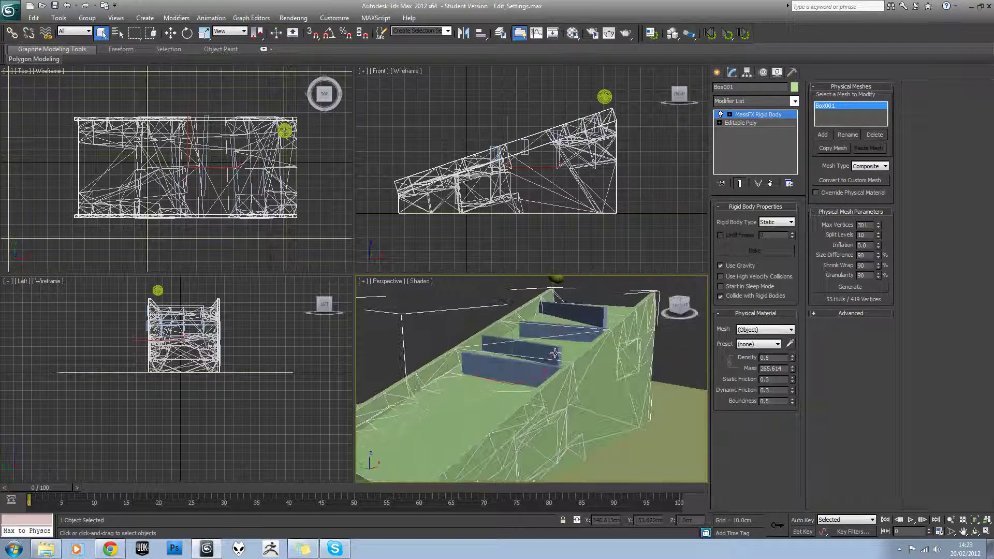
{"action": "left_click", "coordinate": [773, 184]}
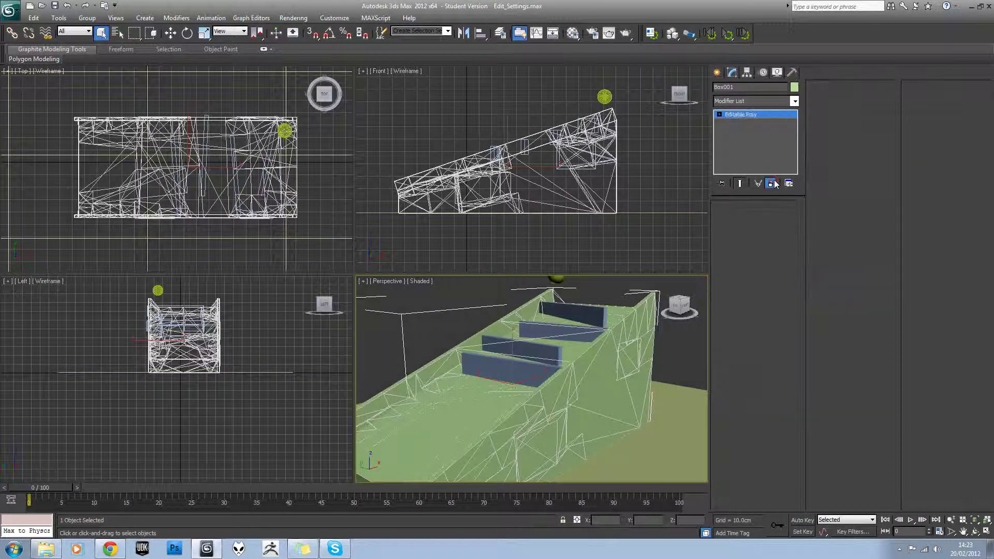
{"action": "key", "text": "5"}
{"action": "left_click", "coordinate": [620, 331]}
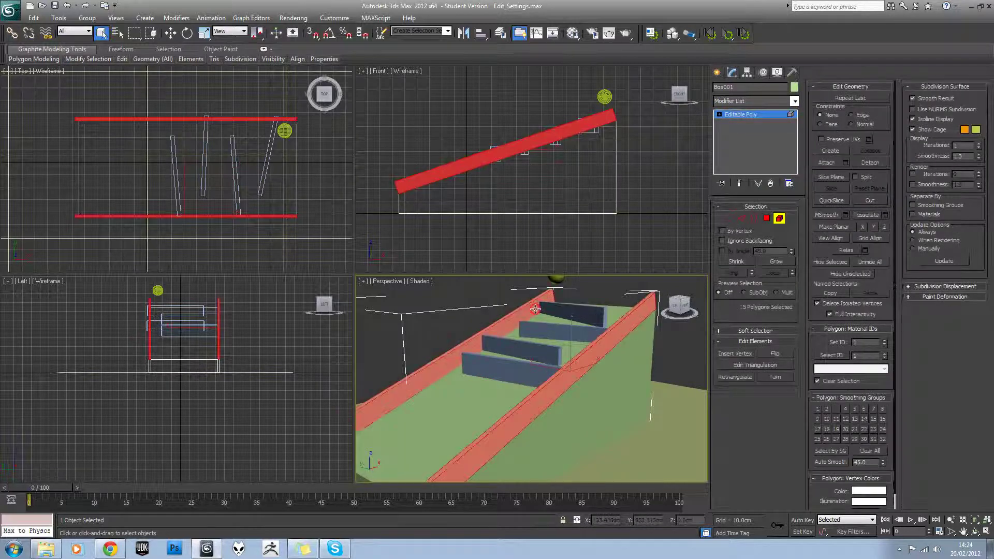
{"action": "middle_click_drag", "start_coordinate": [580, 306], "coordinate": [608, 314], "text": "alt"}
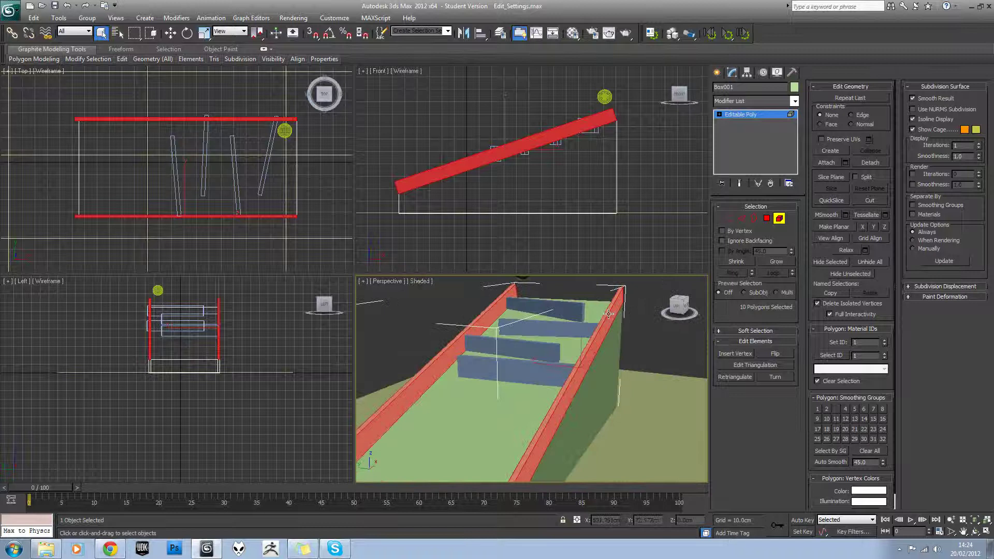
{"action": "left_click", "coordinate": [869, 162]}
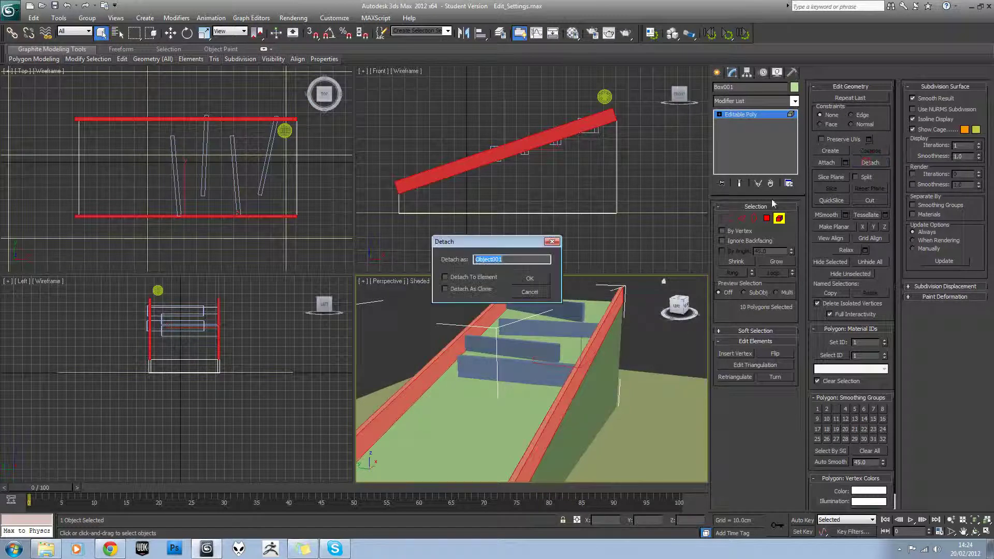
{"action": "left_click", "coordinate": [530, 278]}
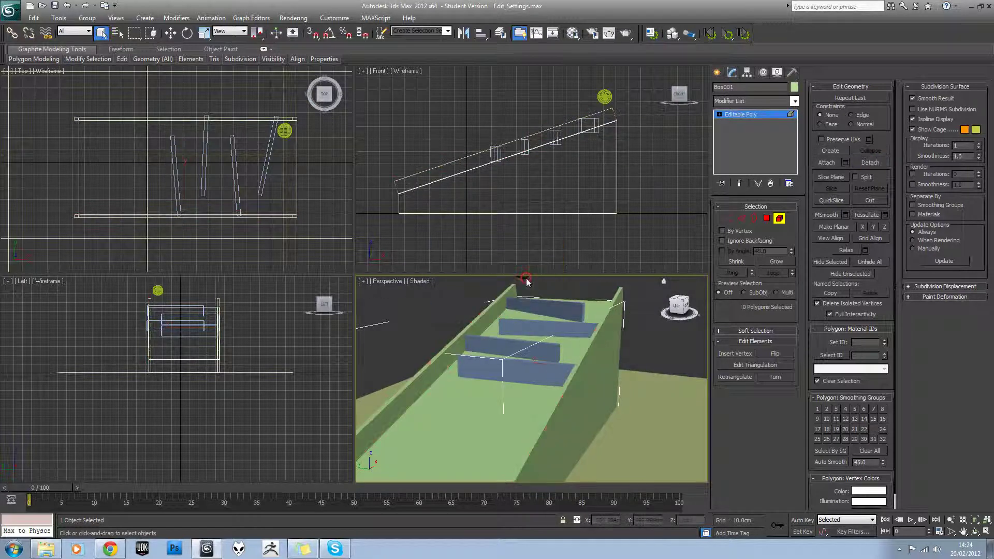
{"action": "left_click", "coordinate": [749, 116]}
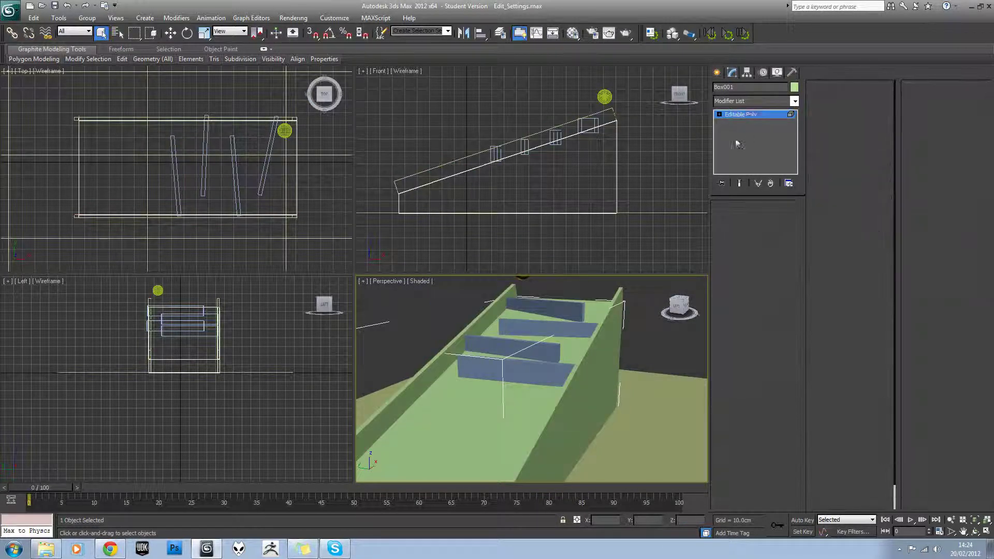
Split the detached side rails by detaching the right rail element into its own object
{"action": "left_click", "coordinate": [620, 295]}
{"action": "middle_click_drag", "start_coordinate": [620, 295], "coordinate": [619, 298], "text": "alt"}
{"action": "key", "text": "F4"}
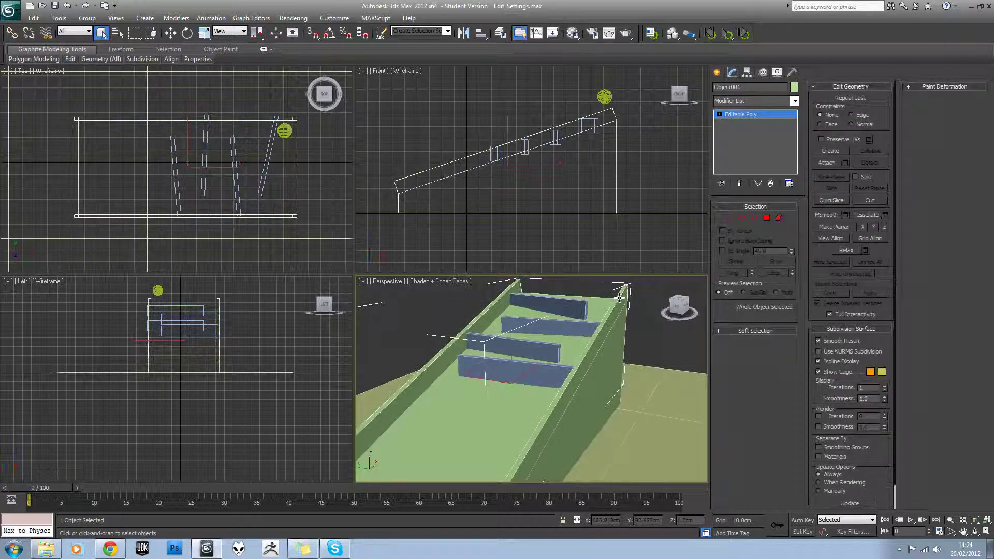
{"action": "key", "text": "F3"}
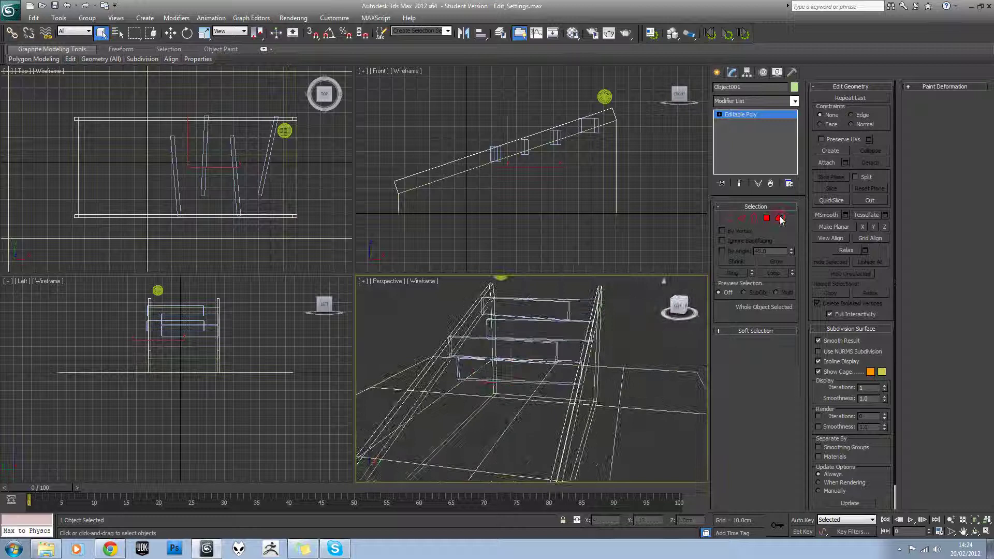
{"action": "left_click", "coordinate": [780, 220]}
{"action": "left_click", "coordinate": [593, 315]}
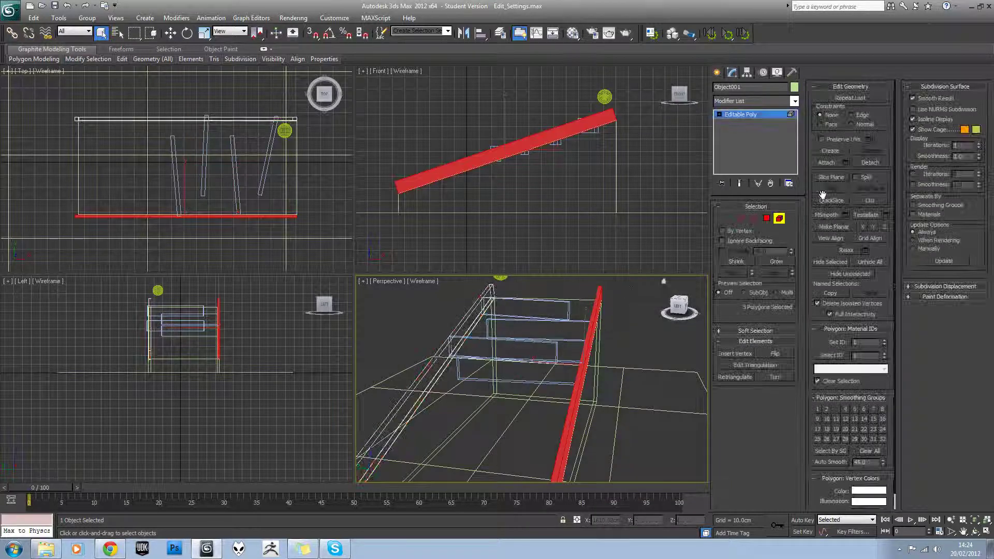
{"action": "left_click", "coordinate": [870, 162]}
{"action": "left_click", "coordinate": [552, 261]}
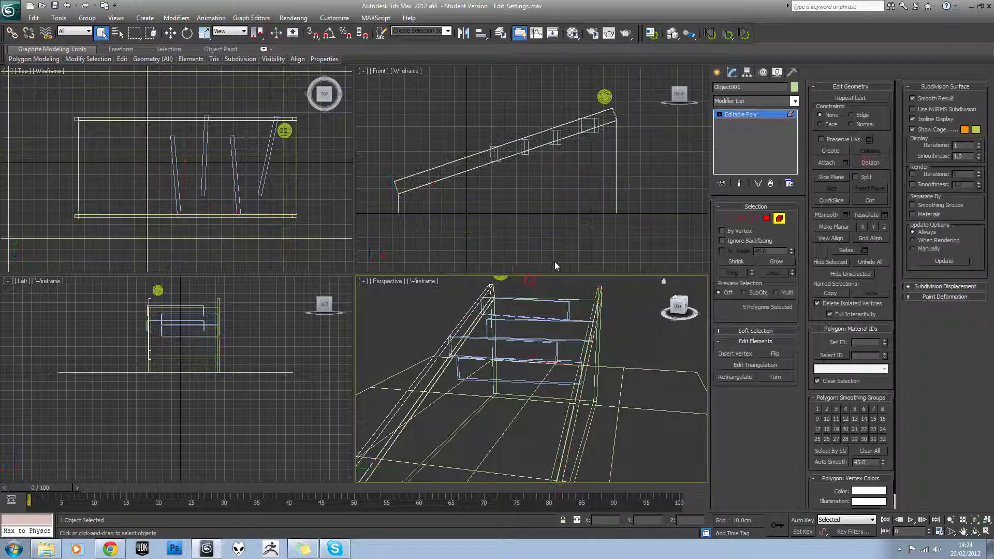
{"action": "left_click", "coordinate": [742, 115]}
Make the ramp and both detached side rails static rigid bodies
{"action": "middle_click_drag", "start_coordinate": [533, 284], "coordinate": [521, 286], "text": "alt"}
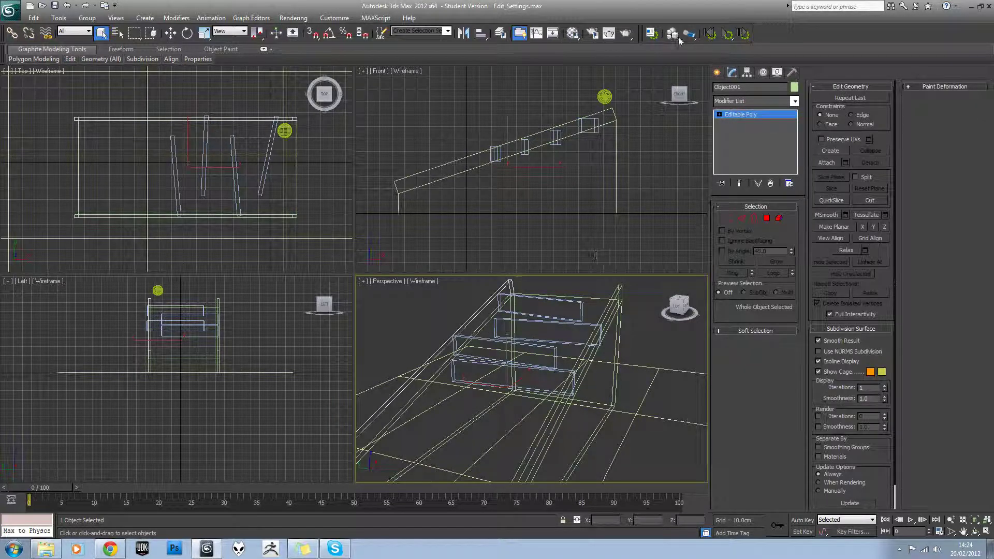
{"action": "left_click", "coordinate": [615, 293], "text": "ctrl"}
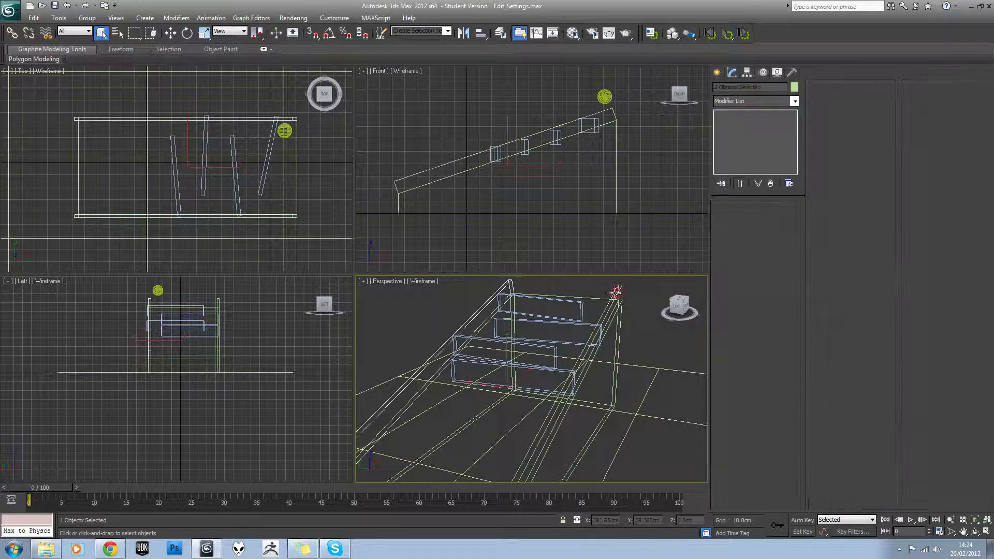
{"action": "left_click", "coordinate": [590, 298], "text": "ctrl"}
{"action": "left_click_drag", "start_coordinate": [672, 33], "coordinate": [701, 86]}
{"action": "left_click", "coordinate": [643, 318]}
{"action": "left_click", "coordinate": [620, 290]}
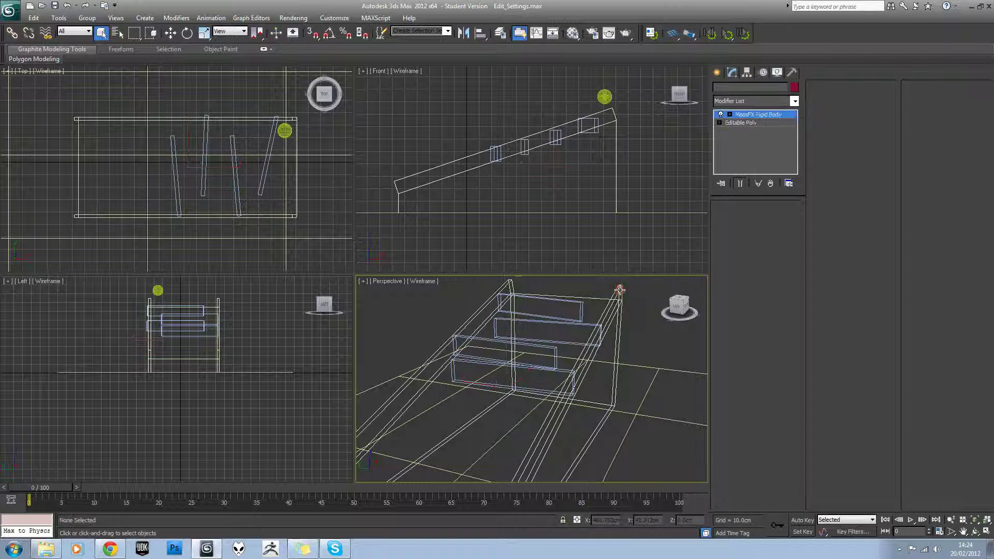
{"action": "left_click", "coordinate": [619, 290]}
{"action": "key", "text": "F3"}
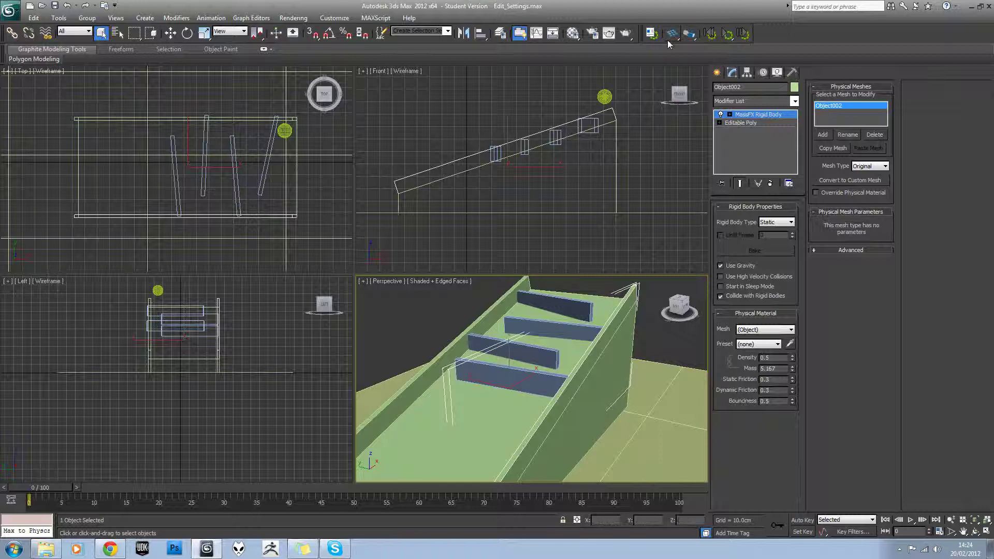
Run the simulation to test the ball against the separated ramp and rails, and stop it
{"action": "left_click", "coordinate": [726, 34]}
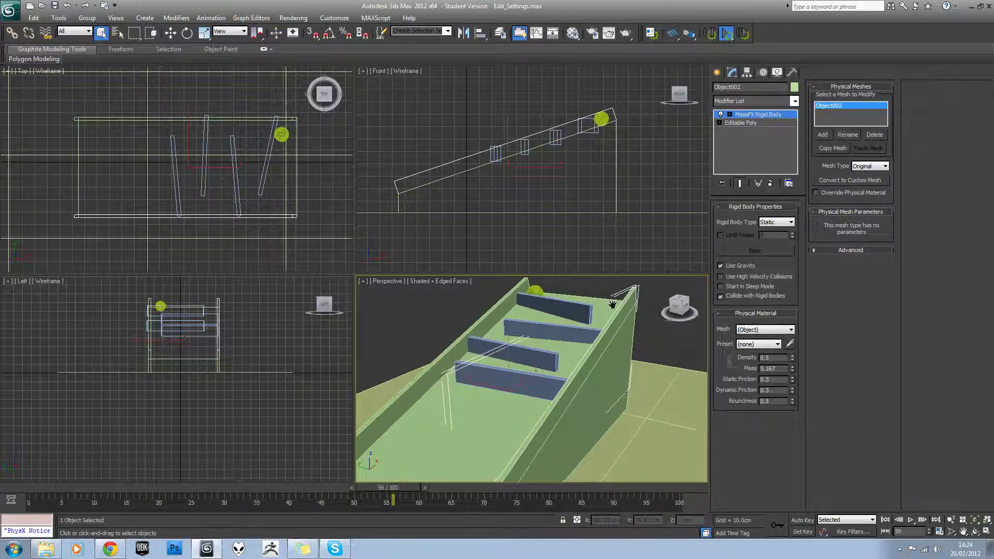
{"action": "middle_click_drag", "start_coordinate": [612, 305], "coordinate": [611, 308]}
{"action": "left_click", "coordinate": [726, 35]}
Set the ramp body's physical mesh type to Composite and generate the mesh
{"action": "left_click", "coordinate": [597, 313]}
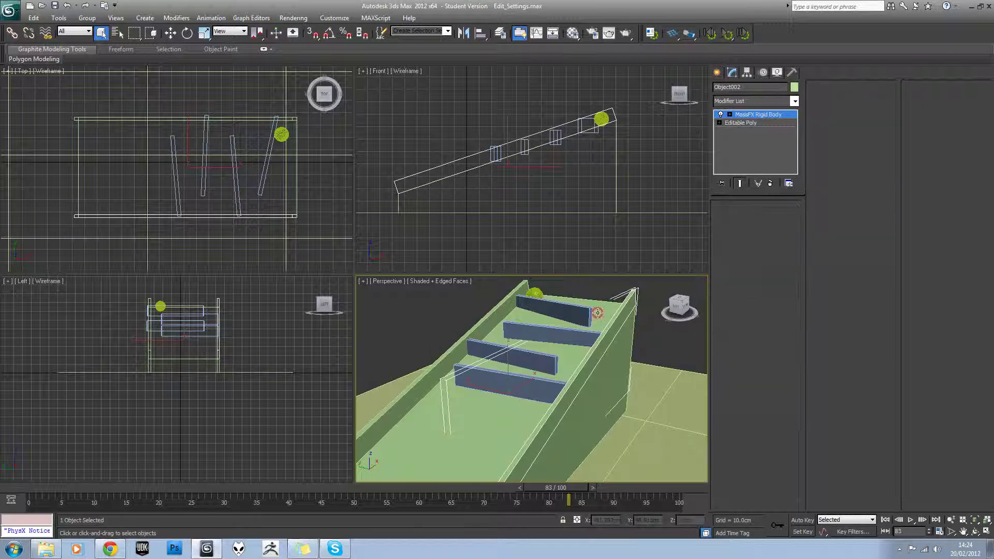
{"action": "left_click", "coordinate": [597, 312]}
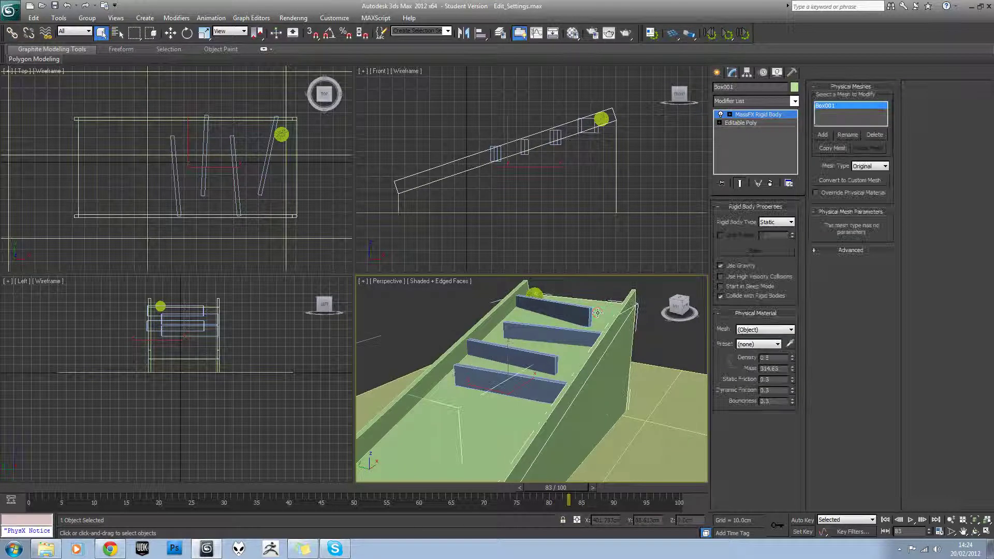
{"action": "left_click", "coordinate": [873, 167]}
{"action": "left_click", "coordinate": [865, 202]}
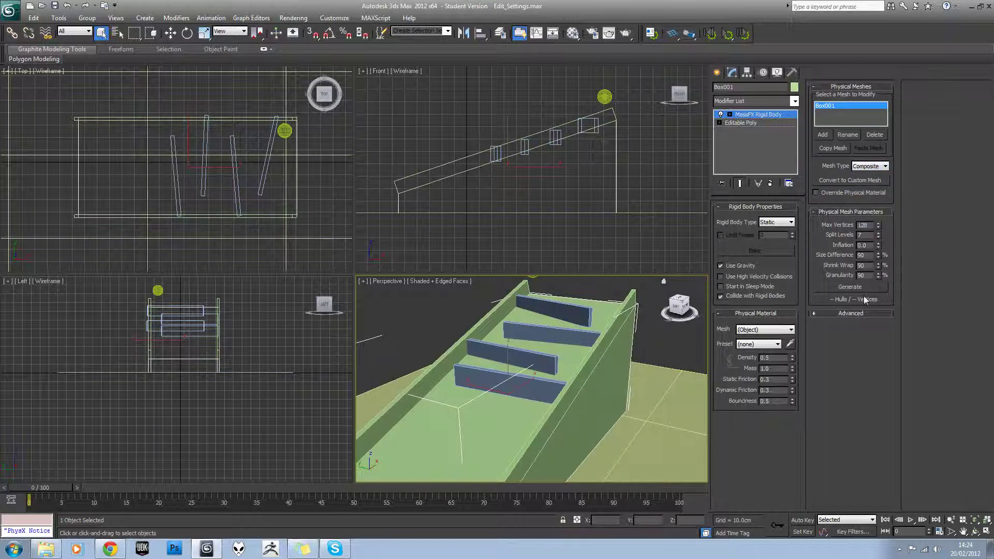
{"action": "left_click", "coordinate": [848, 288]}
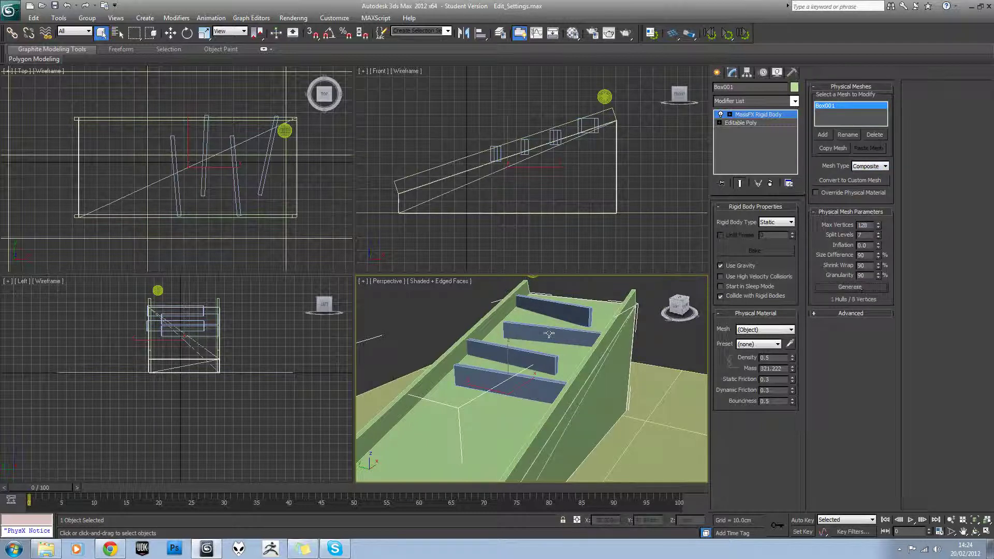
{"action": "mouse_move", "coordinate": [556, 357]}
{"action": "middle_mouse_down", "text": "alt"}
{"action": "mouse_move", "coordinate": [544, 349]}
{"action": "mouse_move", "coordinate": [566, 335]}
{"action": "mouse_move", "coordinate": [549, 347]}
{"action": "middle_mouse_up", "text": "alt"}
Try the Box physical mesh type on the left side rail, replace it with Composite and generate the mesh
{"action": "left_click", "coordinate": [465, 346]}
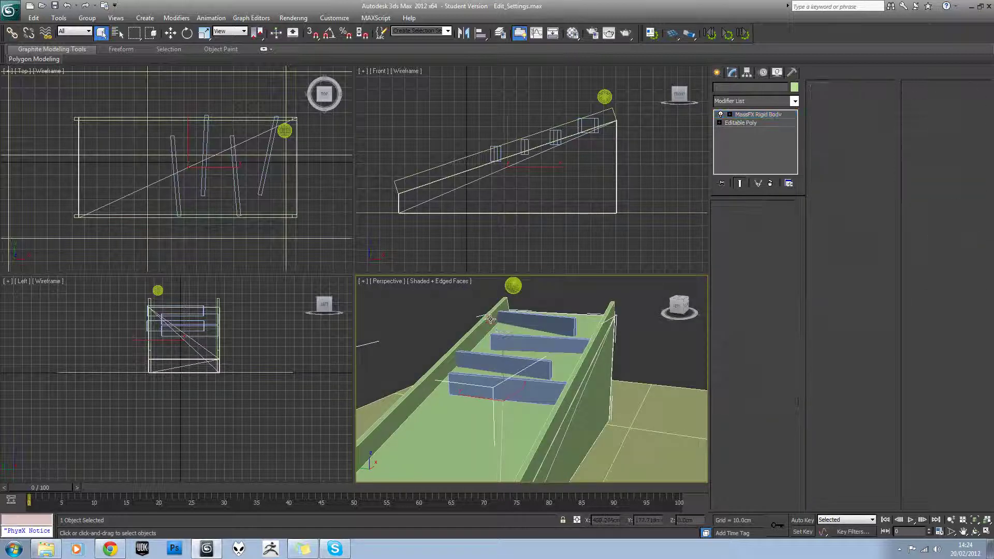
{"action": "left_click", "coordinate": [870, 165]}
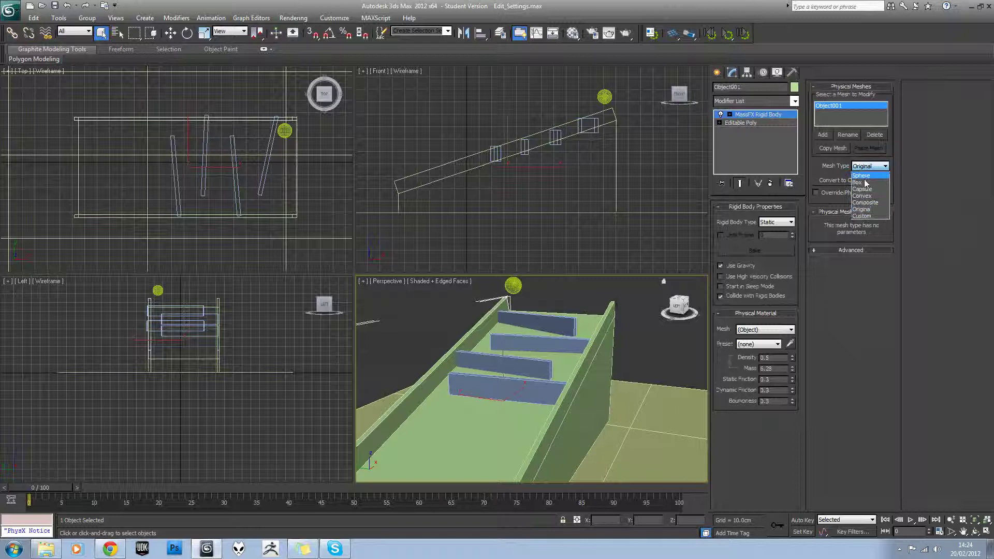
{"action": "left_click", "coordinate": [863, 186]}
{"action": "middle_click_drag", "start_coordinate": [583, 317], "coordinate": [519, 336], "text": "alt"}
{"action": "left_click", "coordinate": [870, 166]}
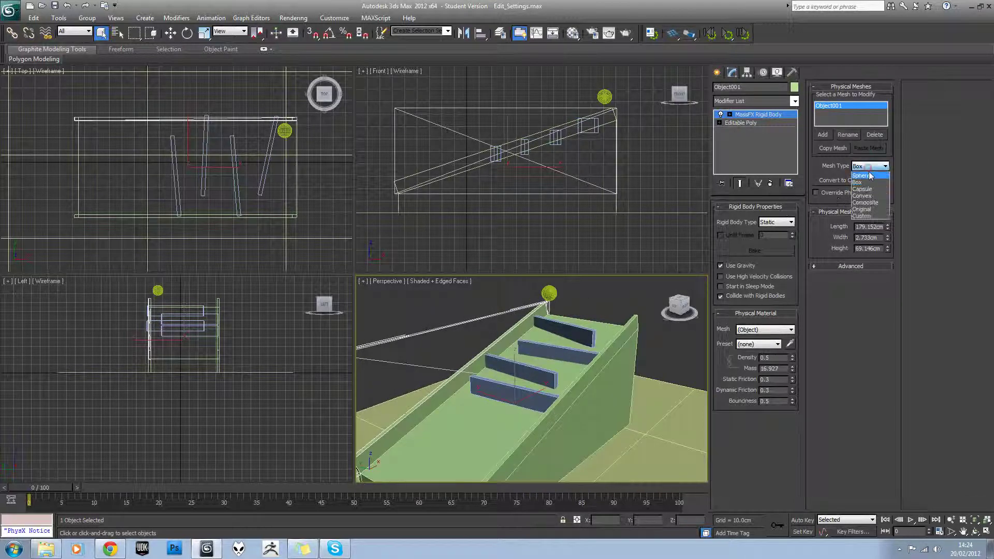
{"action": "left_click", "coordinate": [855, 204]}
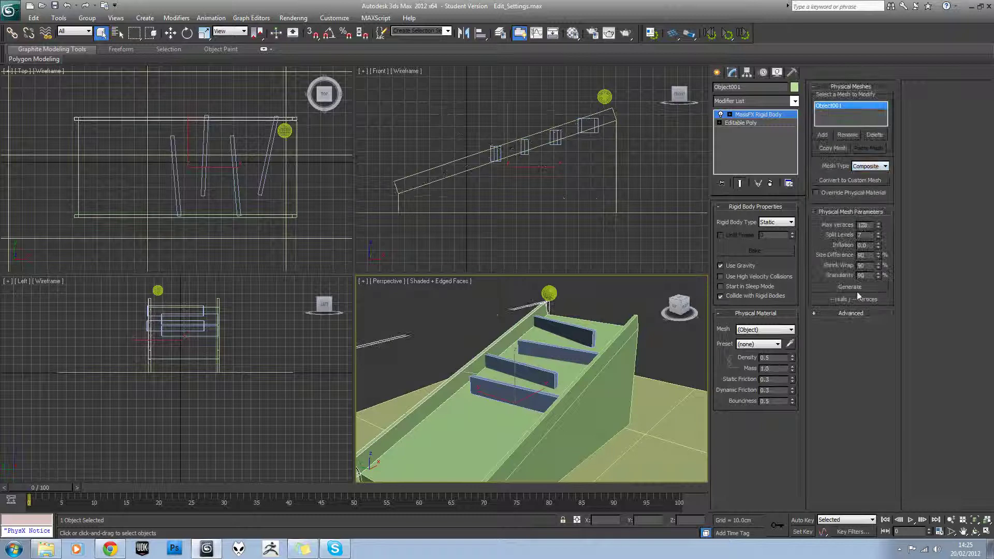
Set the right side rail's physical mesh type to Composite and generate the mesh
{"action": "left_click", "coordinate": [634, 323]}
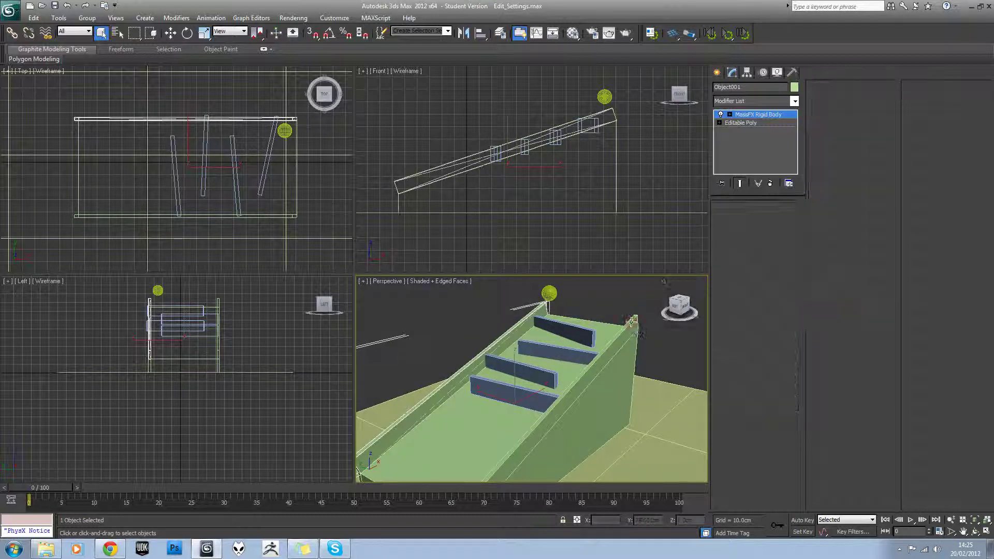
{"action": "left_click", "coordinate": [884, 166]}
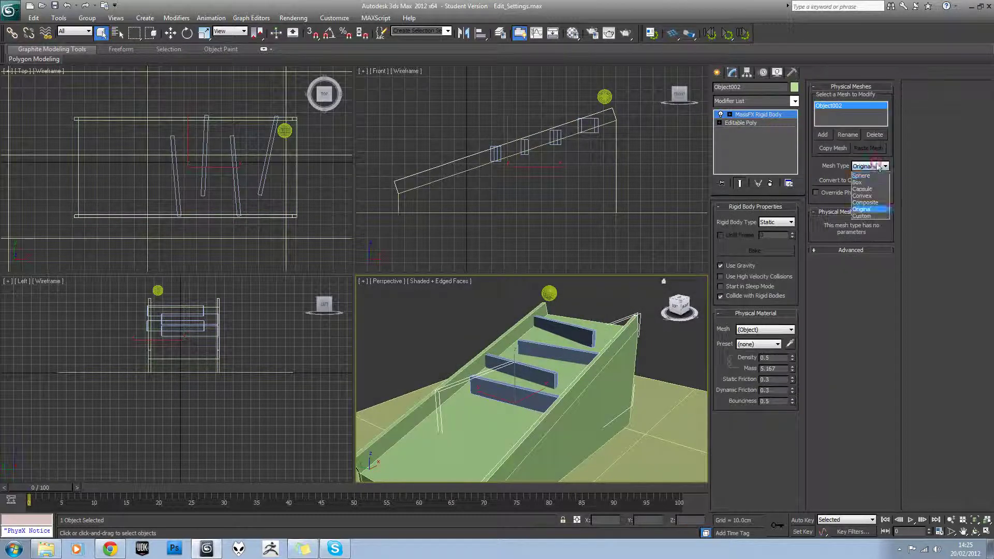
{"action": "left_click", "coordinate": [865, 203]}
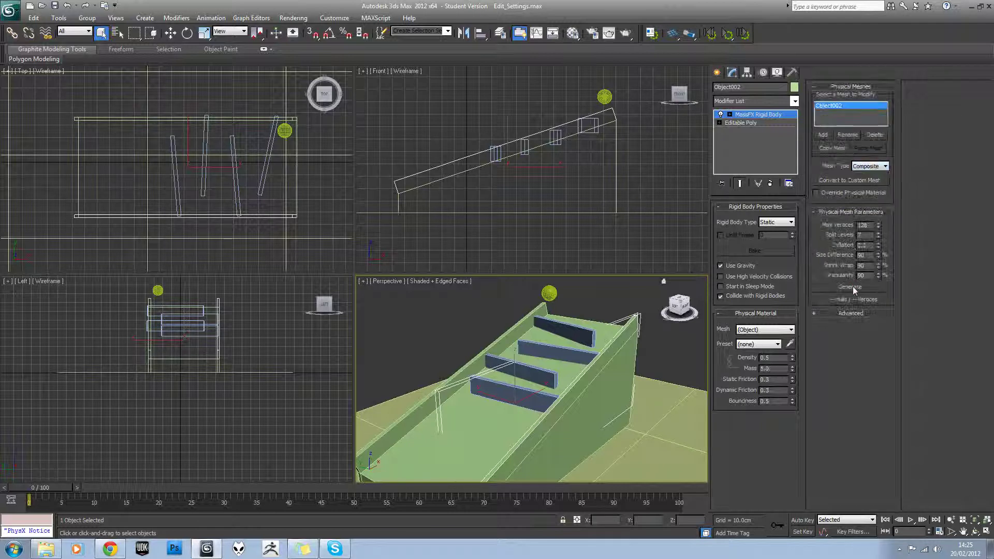
{"action": "left_click", "coordinate": [853, 288]}
Run the simulation with the ball selected and examine closely how it rests against the highest barrier and rail
{"action": "middle_click_drag", "start_coordinate": [556, 335], "coordinate": [533, 347], "text": "alt"}
{"action": "left_click", "coordinate": [570, 310]}
{"action": "scroll", "coordinate": [563, 307], "scroll_direction": "up", "scroll_amount": 2}
{"action": "left_click", "coordinate": [527, 288]}
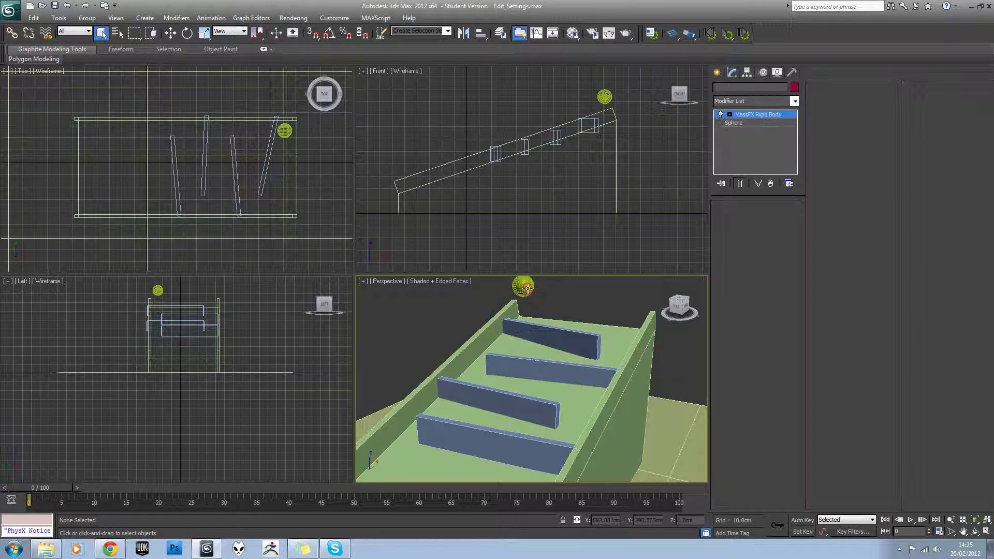
{"action": "left_click", "coordinate": [725, 34]}
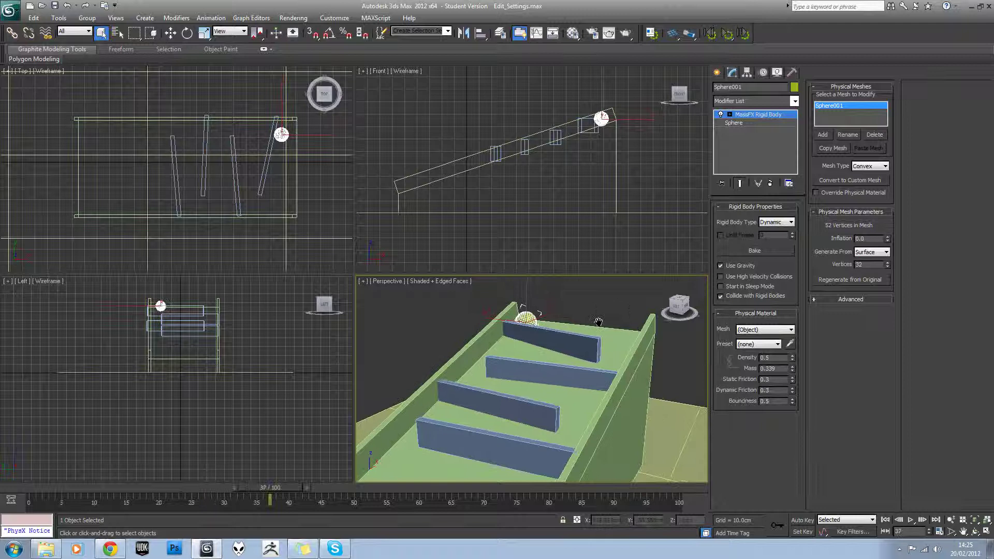
{"action": "middle_click_drag", "start_coordinate": [598, 322], "coordinate": [587, 329], "text": "alt"}
{"action": "key", "text": "z"}
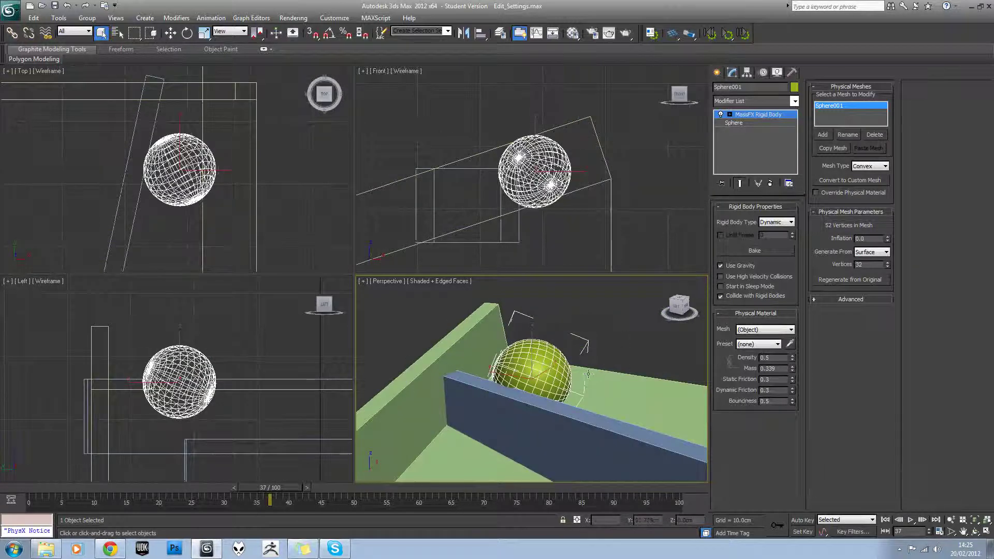
{"action": "middle_click_drag", "start_coordinate": [588, 373], "coordinate": [544, 390], "text": "alt"}
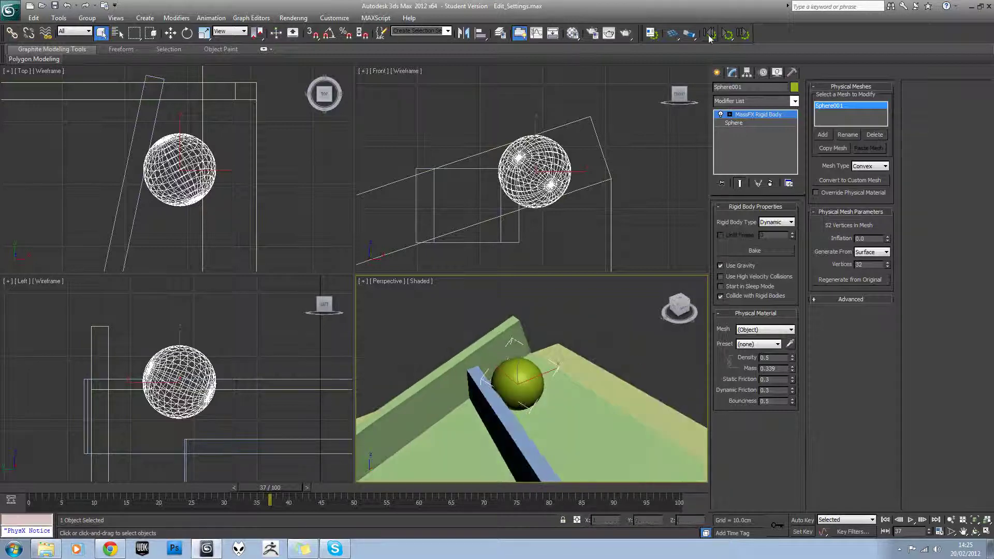
Reset the simulation to the first frame and set the ball's physical mesh type to Sphere
{"action": "left_click", "coordinate": [709, 34]}
{"action": "left_click", "coordinate": [884, 166]}
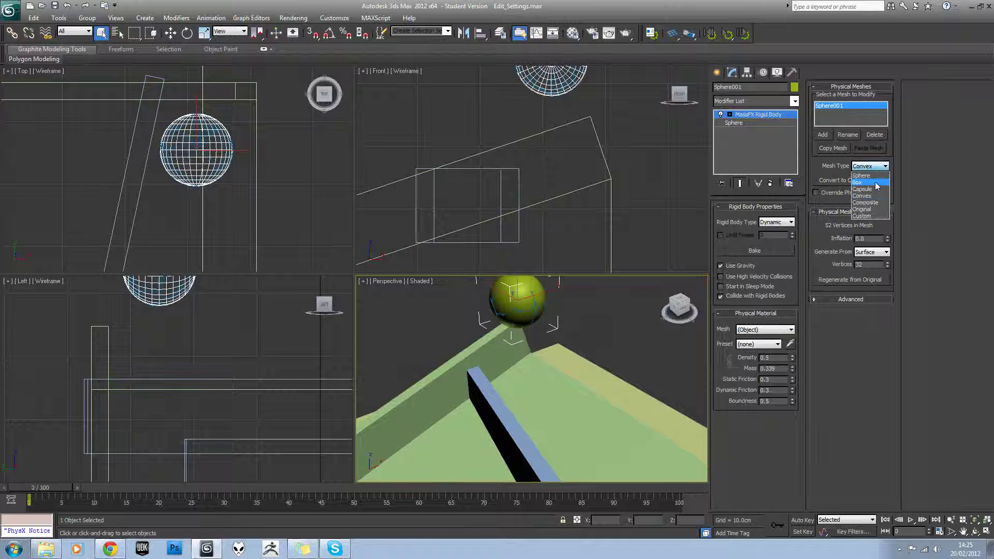
{"action": "left_click", "coordinate": [872, 176]}
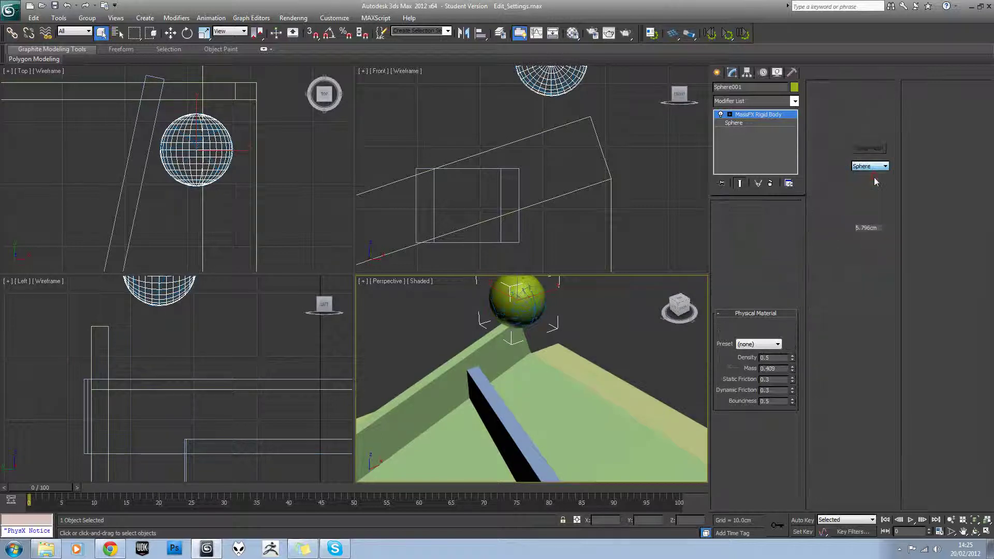
Run the simulation with the ball's Sphere mesh and watch its path between the barriers in a maximized Perspective view
{"action": "scroll", "coordinate": [595, 326], "scroll_direction": "down", "scroll_amount": 6}
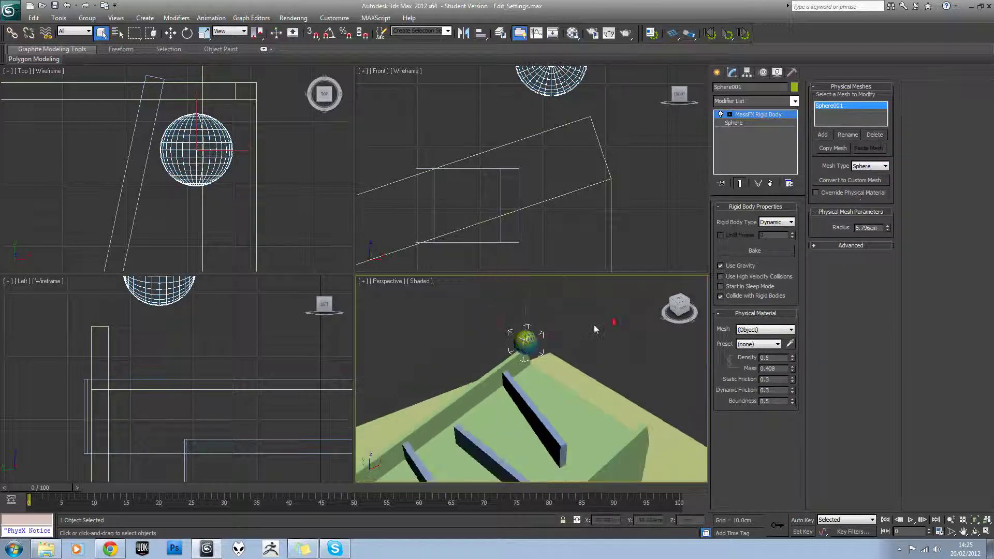
{"action": "middle_click_drag", "start_coordinate": [558, 404], "coordinate": [578, 340]}
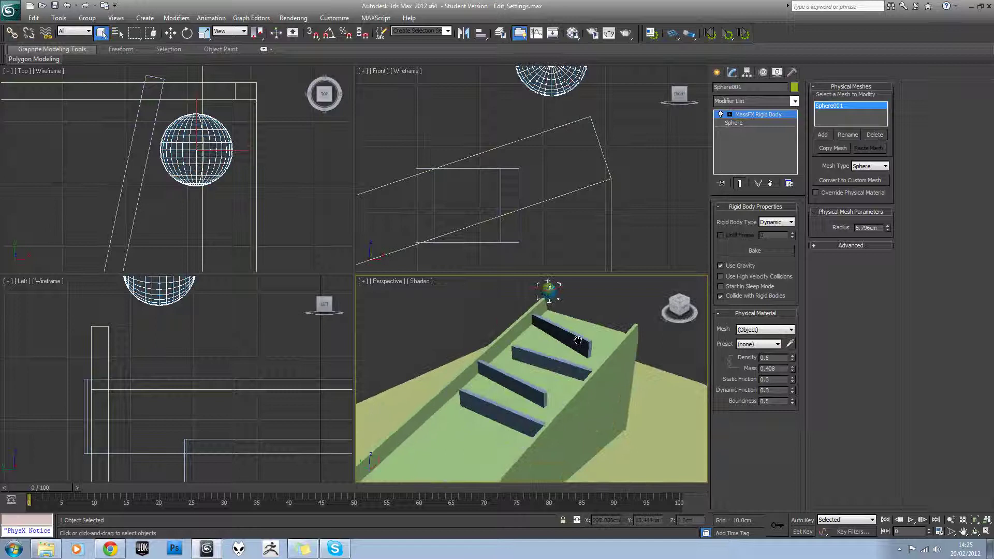
{"action": "left_click", "coordinate": [723, 33]}
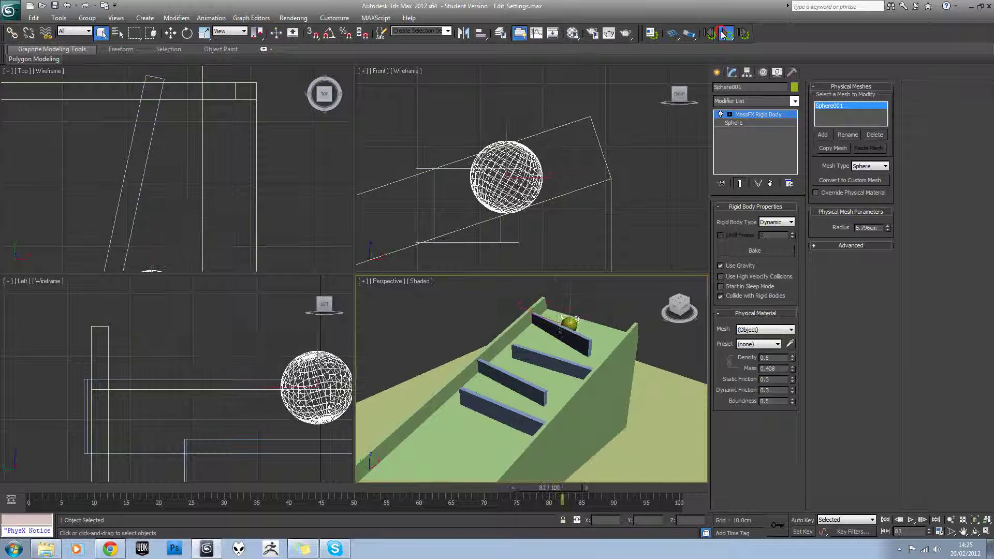
{"action": "left_click", "coordinate": [985, 530]}
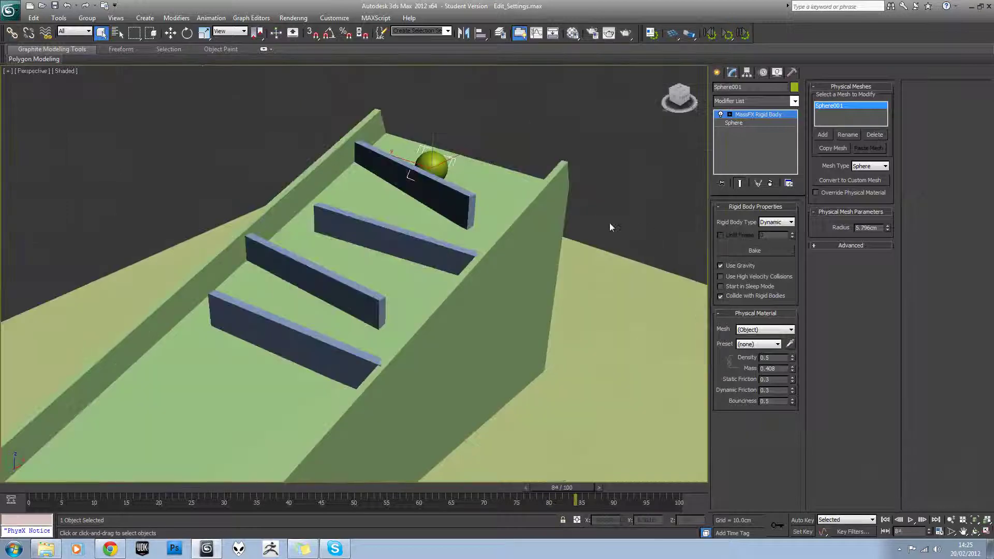
{"action": "left_click", "coordinate": [728, 33]}
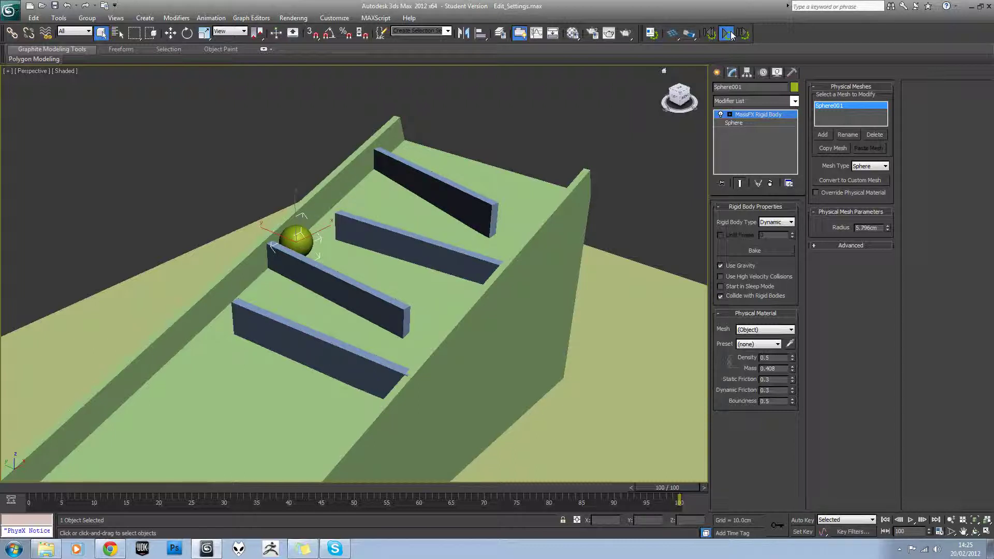
{"action": "middle_click_drag", "start_coordinate": [430, 154], "coordinate": [437, 141]}
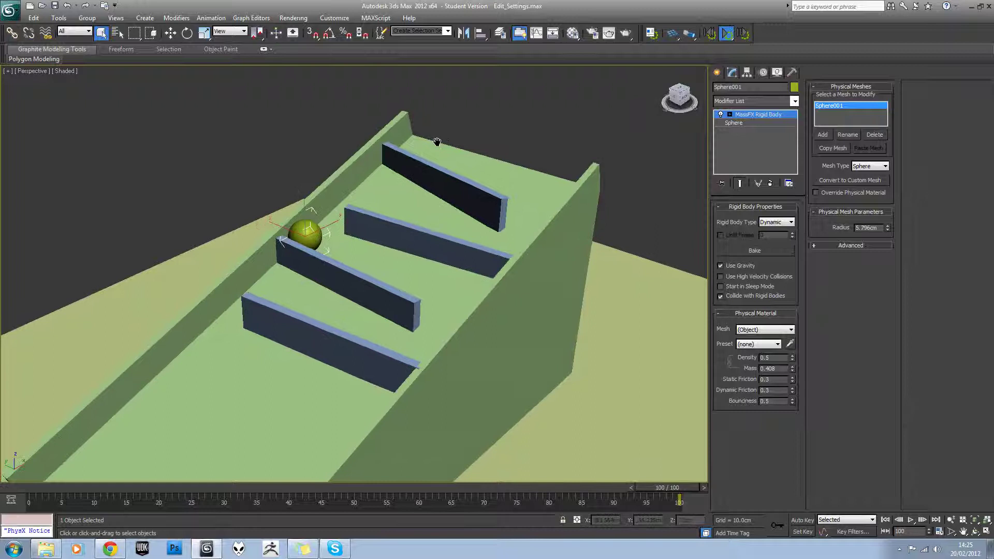
{"action": "mouse_move", "coordinate": [507, 160]}
{"action": "middle_mouse_down", "text": "alt"}
{"action": "mouse_move", "coordinate": [508, 175]}
{"action": "mouse_move", "coordinate": [471, 184]}
{"action": "mouse_move", "coordinate": [510, 167]}
{"action": "middle_mouse_up", "text": "alt"}
Reset the simulation, run it again, stop it partway and examine the ball behind the highest barrier
{"action": "left_click", "coordinate": [710, 33]}
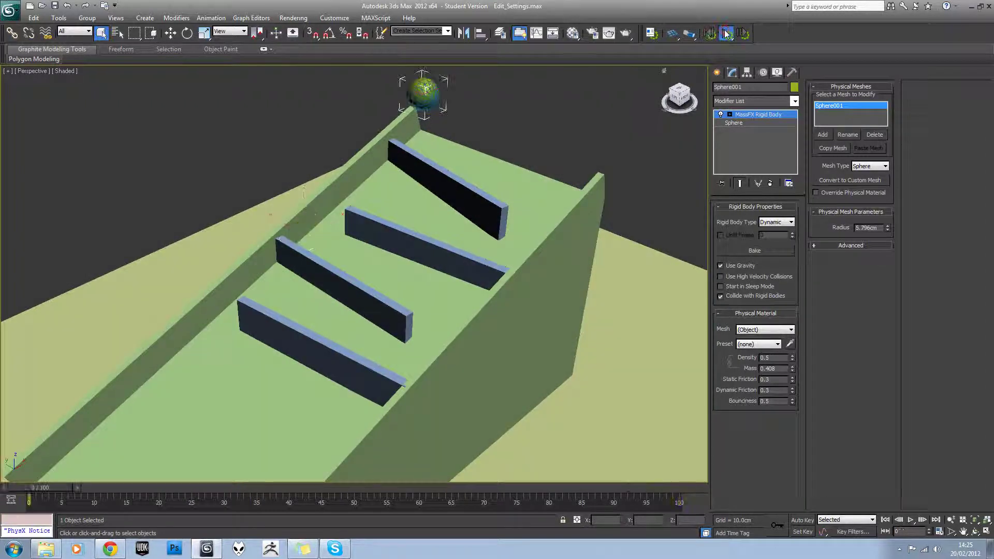
{"action": "left_click", "coordinate": [726, 34]}
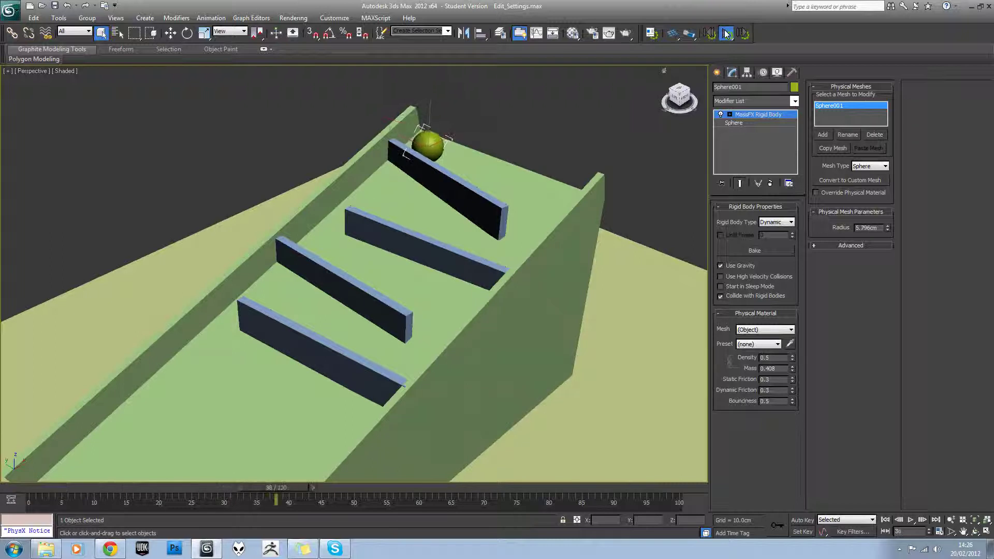
{"action": "left_click", "coordinate": [727, 35]}
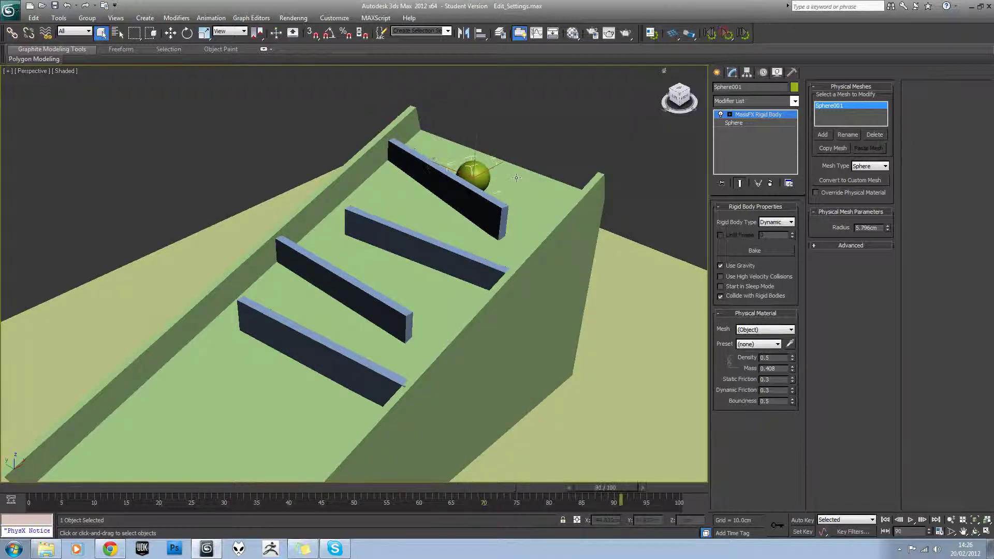
{"action": "mouse_move", "coordinate": [516, 176]}
{"action": "middle_mouse_down", "text": "alt"}
{"action": "mouse_move", "coordinate": [418, 184]}
{"action": "mouse_move", "coordinate": [468, 160]}
{"action": "mouse_move", "coordinate": [520, 162]}
{"action": "middle_mouse_up", "text": "alt"}
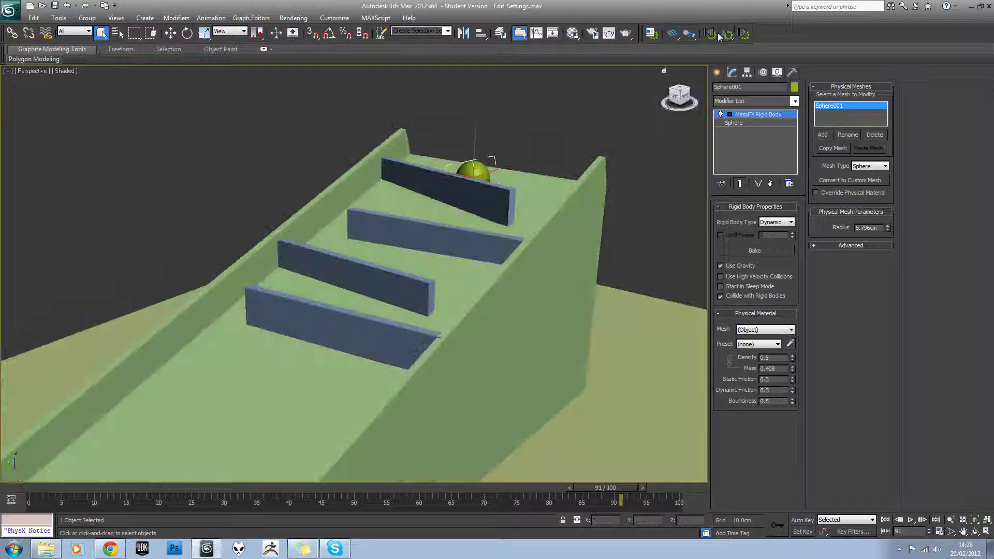
Open the MassFX Tools window on its world settings and place it clear of the ramp
{"action": "left_click", "coordinate": [653, 35]}
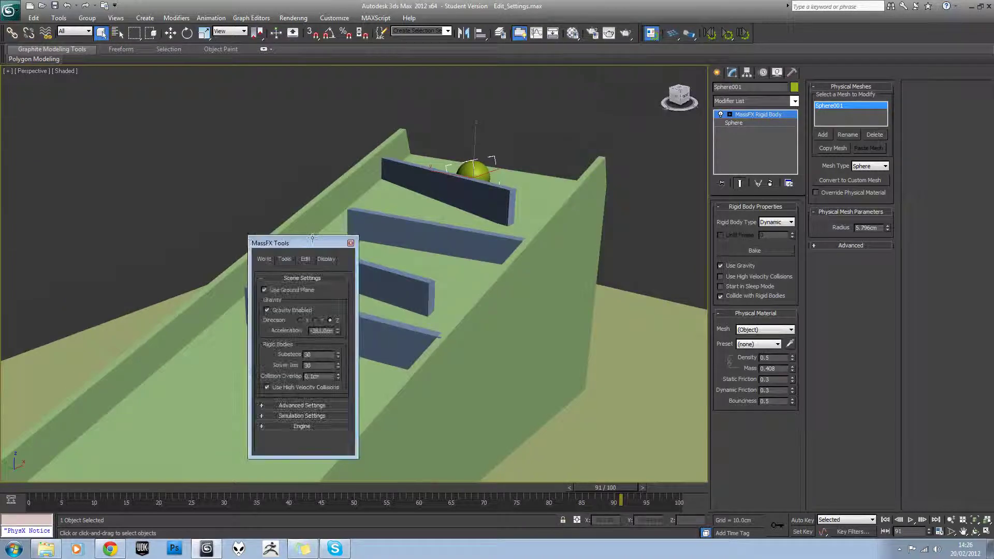
{"action": "left_click_drag", "start_coordinate": [313, 243], "coordinate": [156, 149]}
{"action": "middle_click_drag", "start_coordinate": [331, 193], "coordinate": [402, 182]}
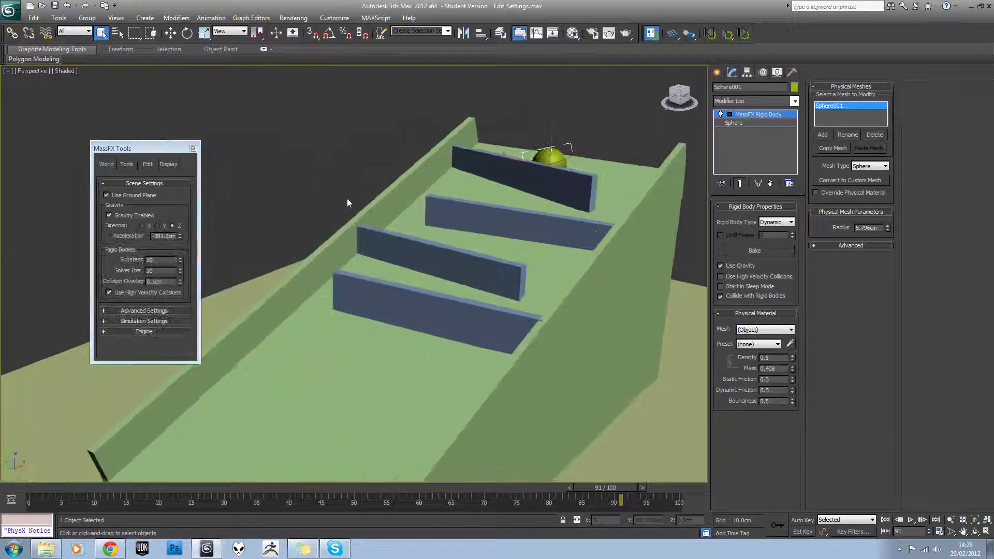
{"action": "left_click", "coordinate": [162, 260]}
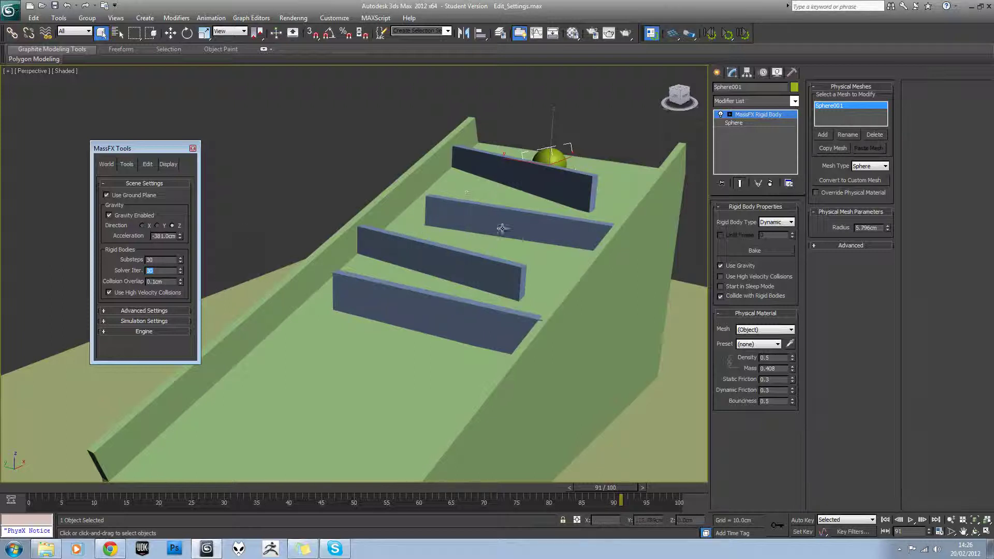
Return to the first frame, reselect the ball with the Move tool active, and review the rigid-body Substeps setting
{"action": "middle_click_drag", "start_coordinate": [502, 228], "coordinate": [520, 239], "text": "alt"}
{"action": "key", "text": "Home"}
{"action": "key", "text": "w"}
{"action": "middle_click_drag", "start_coordinate": [569, 200], "coordinate": [524, 220]}
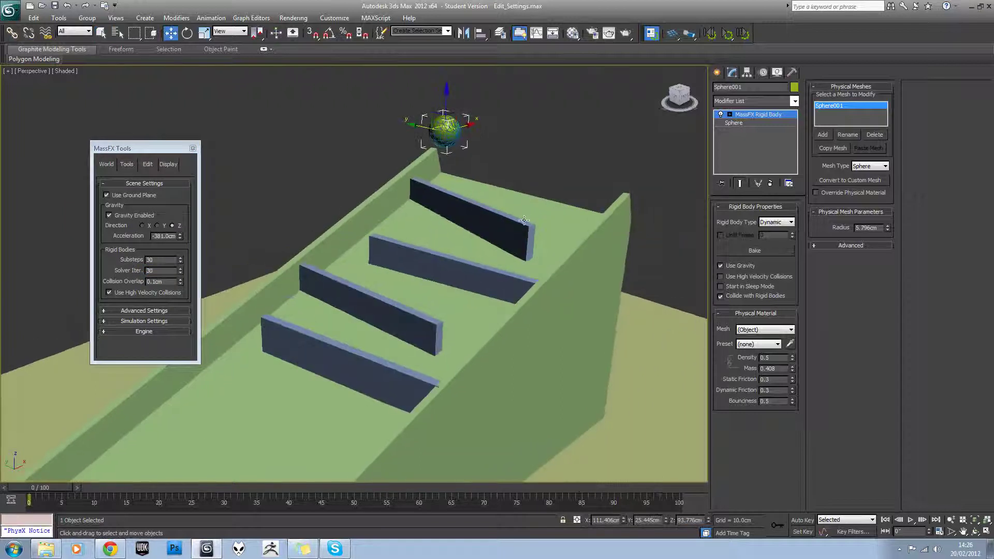
{"action": "left_click", "coordinate": [539, 169]}
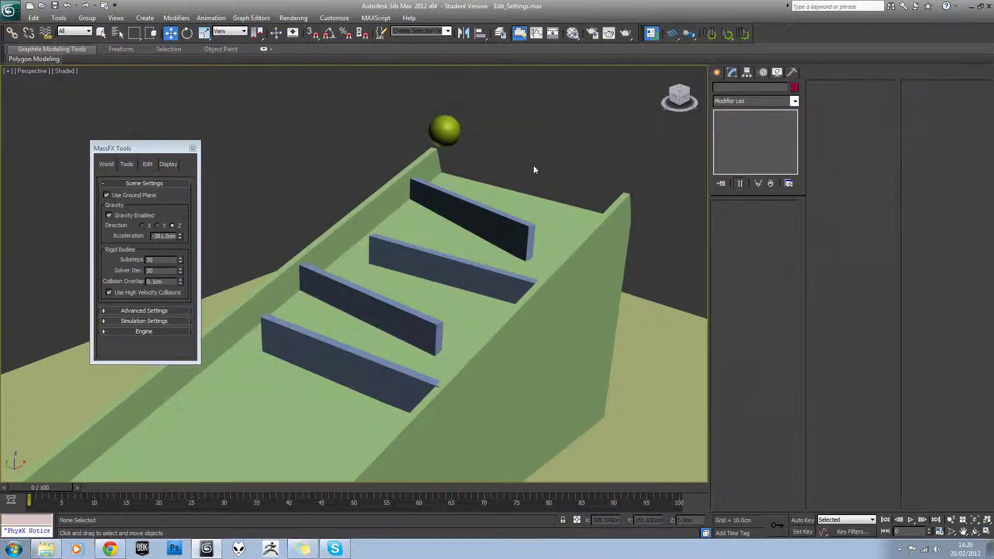
{"action": "left_click", "coordinate": [459, 135]}
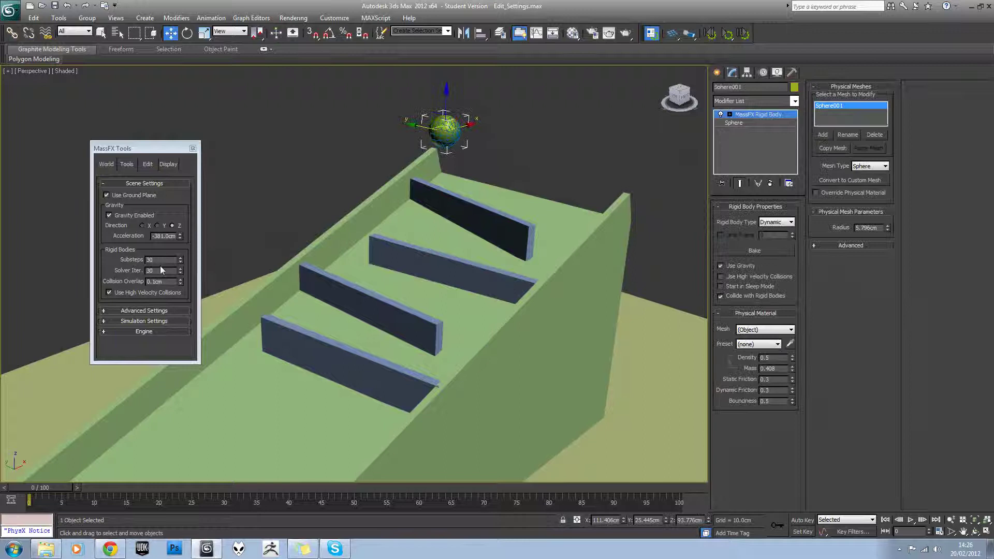
{"action": "middle_click_drag", "start_coordinate": [453, 215], "coordinate": [456, 207]}
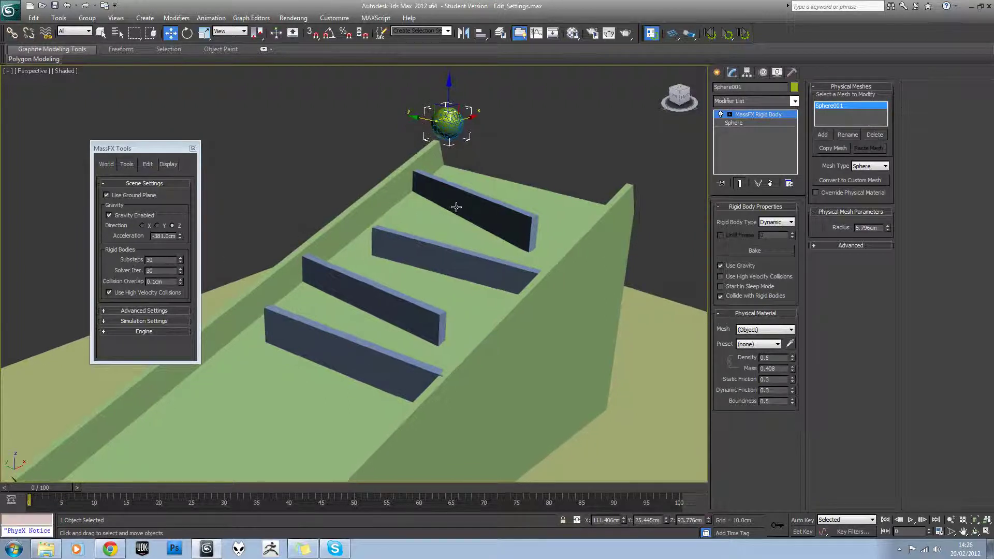
{"action": "double_click", "coordinate": [167, 261]}
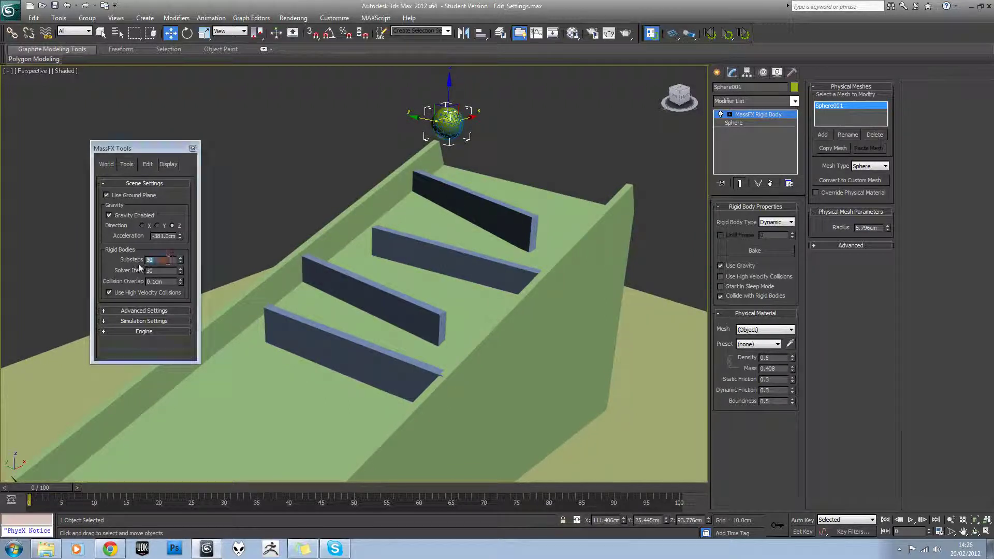
{"action": "middle_click_drag", "start_coordinate": [460, 210], "coordinate": [446, 217]}
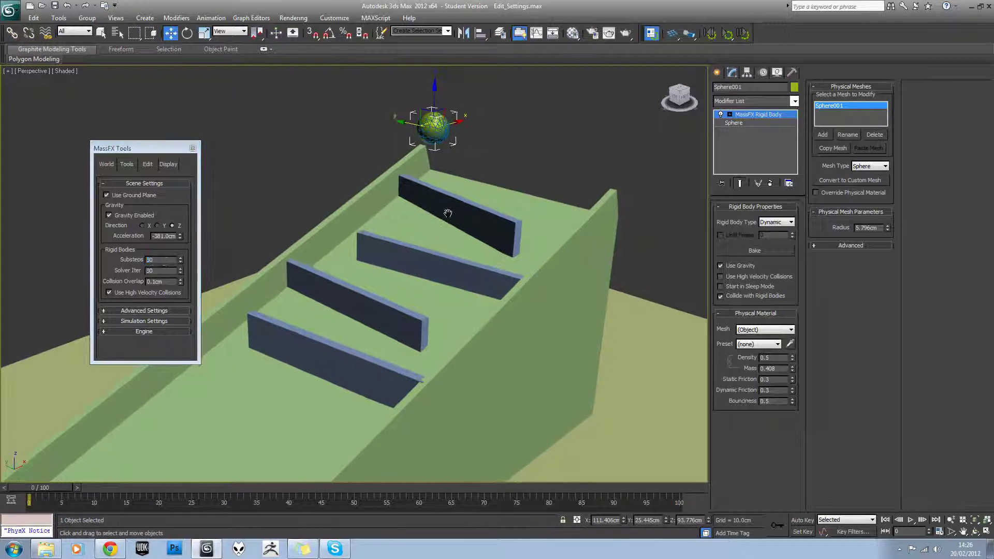
Bring up the ball's physical material properties in MassFX Tools and set its static and dynamic friction to 1
{"action": "left_click", "coordinate": [128, 166]}
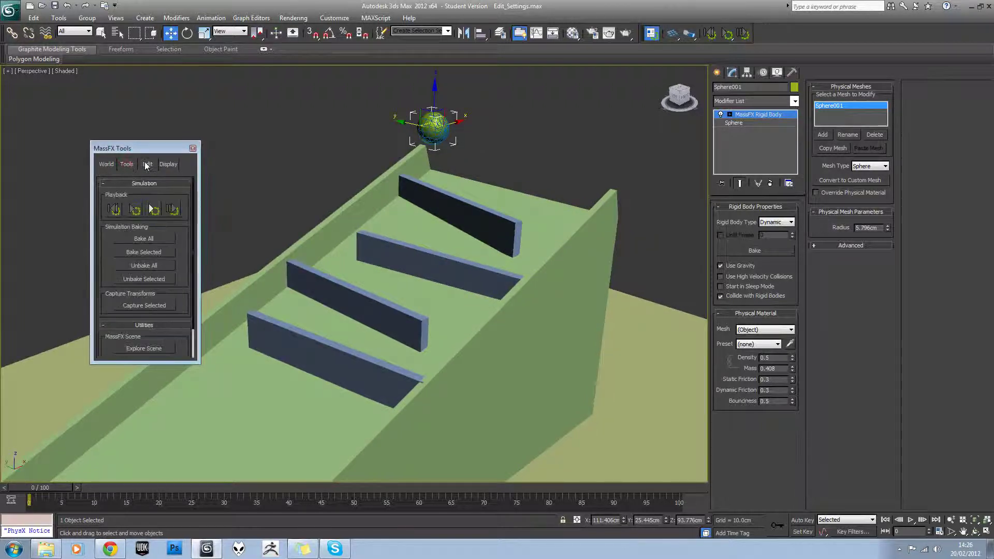
{"action": "left_click", "coordinate": [147, 164]}
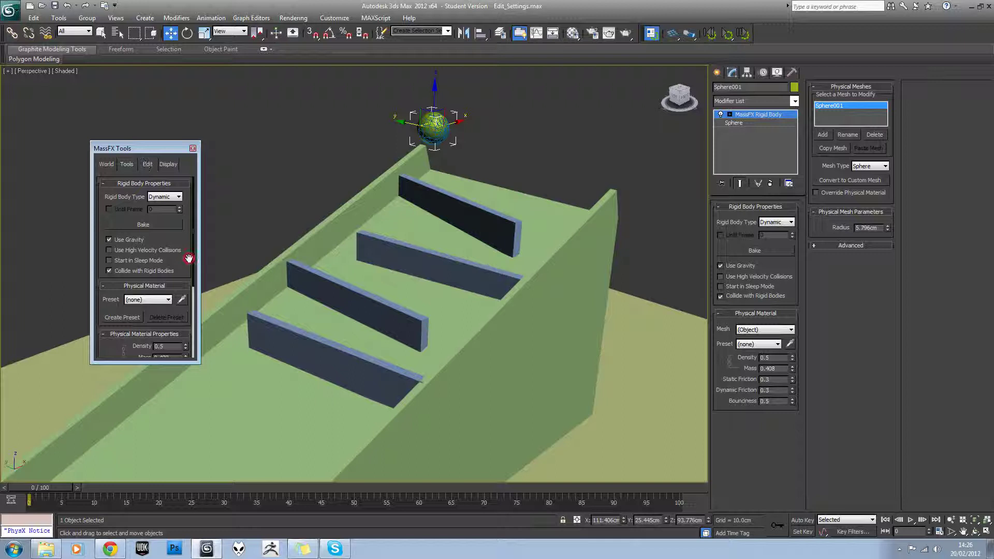
{"action": "left_click_drag", "start_coordinate": [188, 258], "coordinate": [176, 163]}
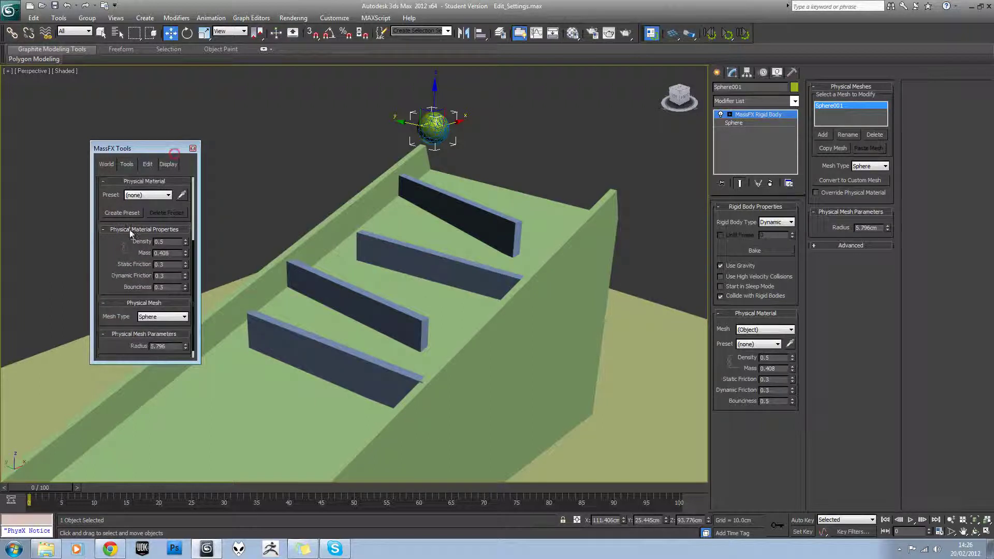
{"action": "middle_click_drag", "start_coordinate": [467, 232], "coordinate": [467, 240]}
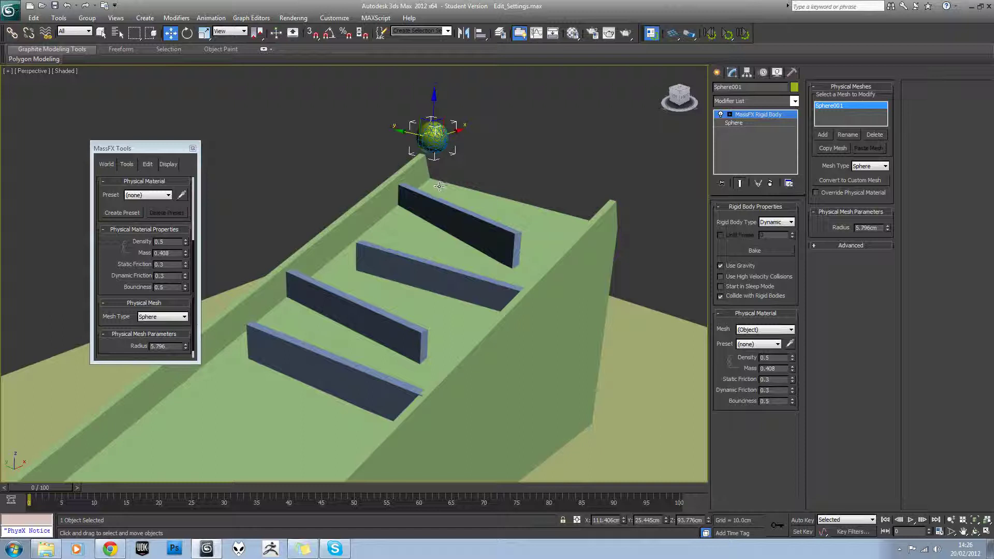
{"action": "middle_click_drag", "start_coordinate": [431, 198], "coordinate": [451, 201], "text": "alt"}
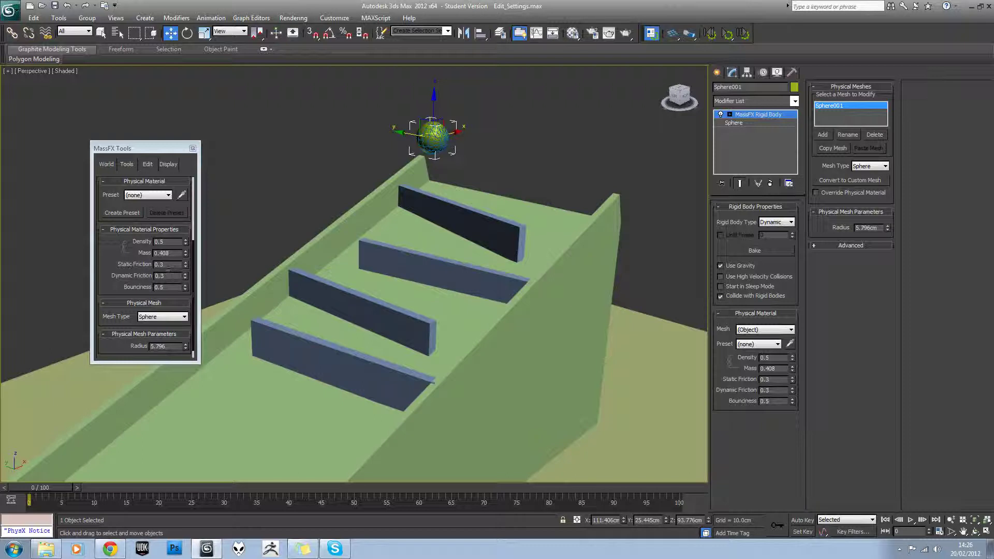
{"action": "middle_click_drag", "start_coordinate": [437, 202], "coordinate": [420, 198], "text": "alt"}
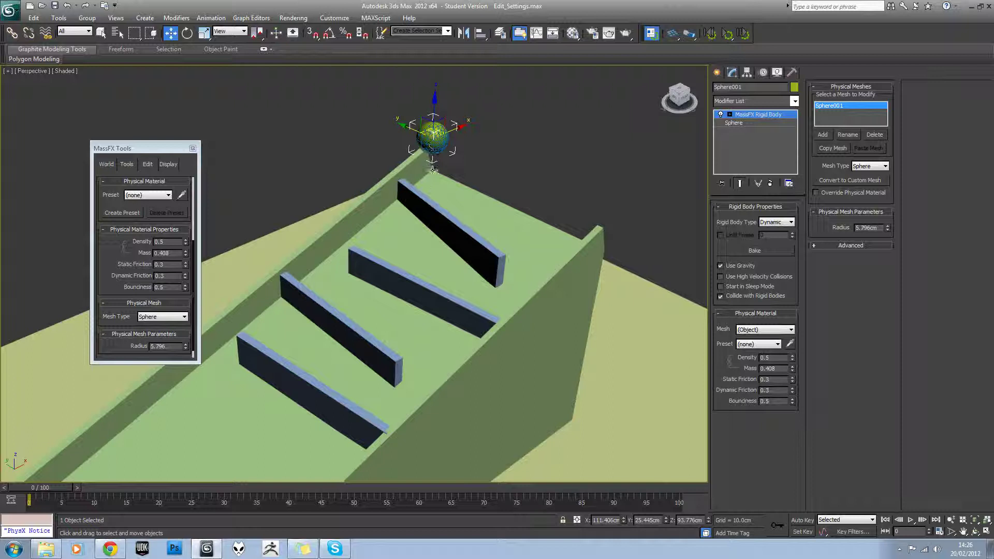
{"action": "middle_click_drag", "start_coordinate": [308, 135], "coordinate": [343, 140], "text": "alt"}
{"action": "left_click_drag", "start_coordinate": [167, 262], "coordinate": [159, 282]}
{"action": "type", "text": "1"}
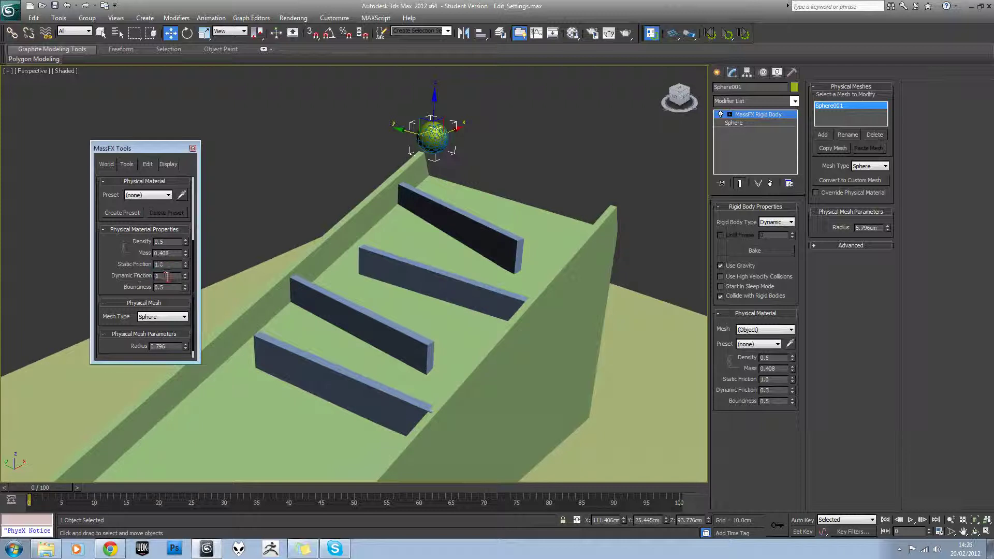
Set the ramp's static and dynamic friction to 1
{"action": "left_click", "coordinate": [425, 185]}
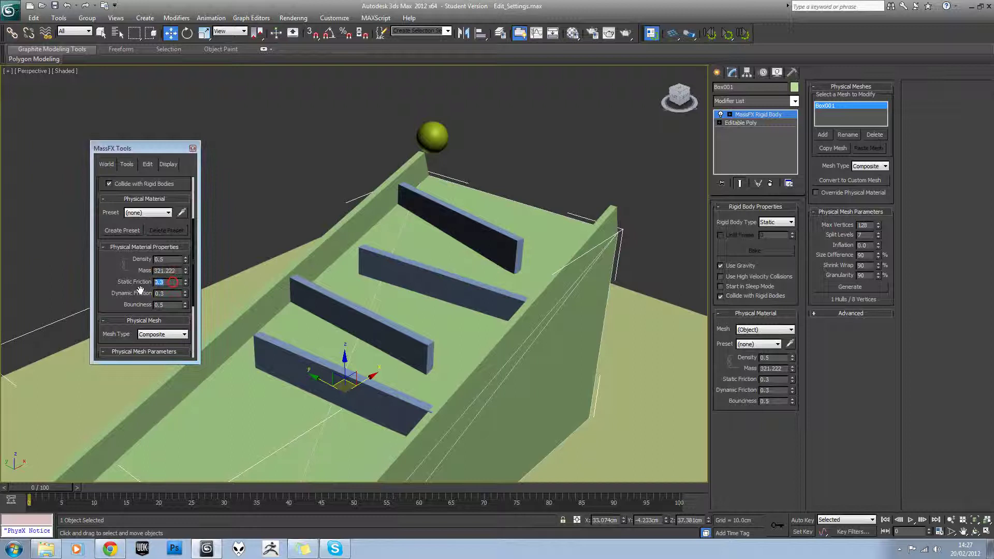
{"action": "type", "text": "1"}
{"action": "left_click", "coordinate": [162, 294]}
{"action": "type", "text": "1"}
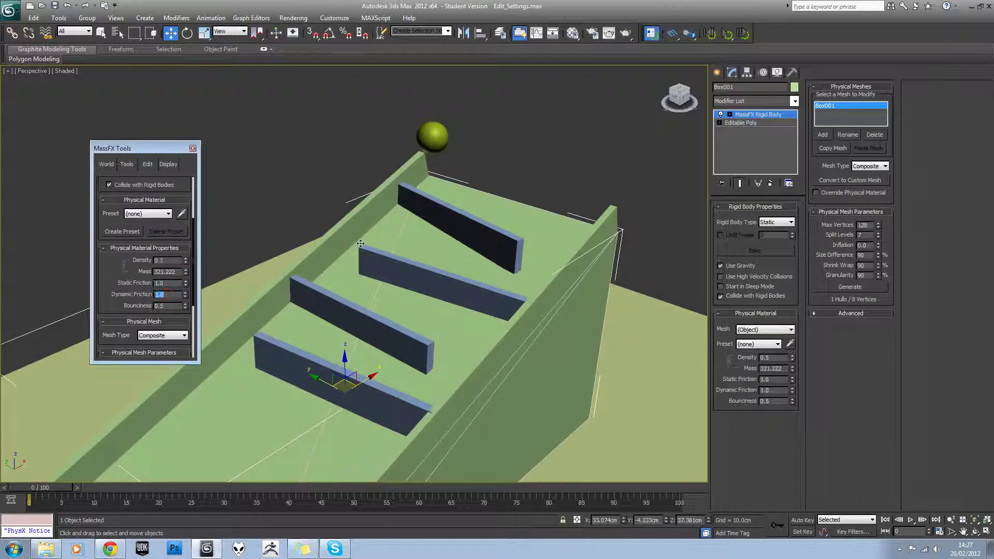
Run the simulation with nothing selected, watch the high-friction ball roll past the barriers, and stop it
{"action": "left_click", "coordinate": [525, 156]}
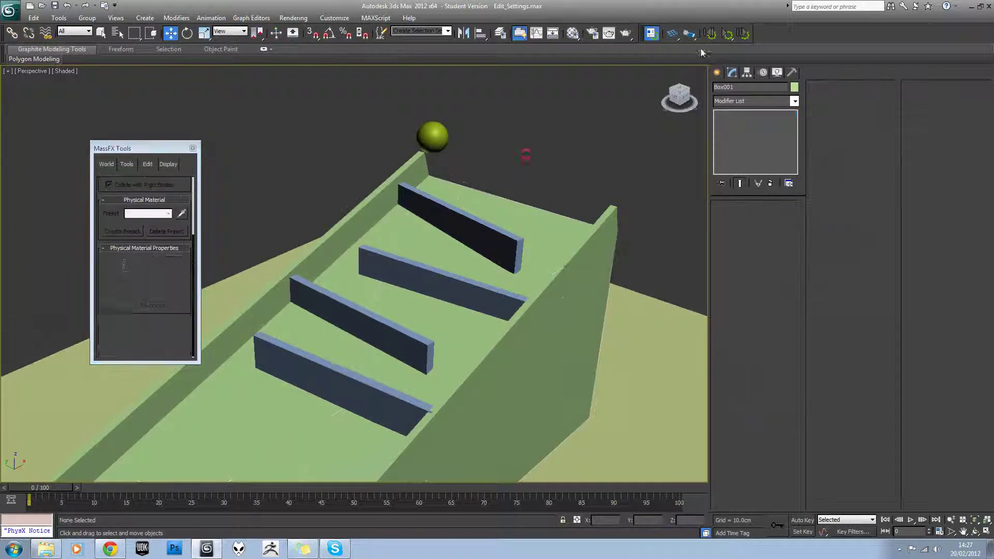
{"action": "left_click", "coordinate": [726, 33]}
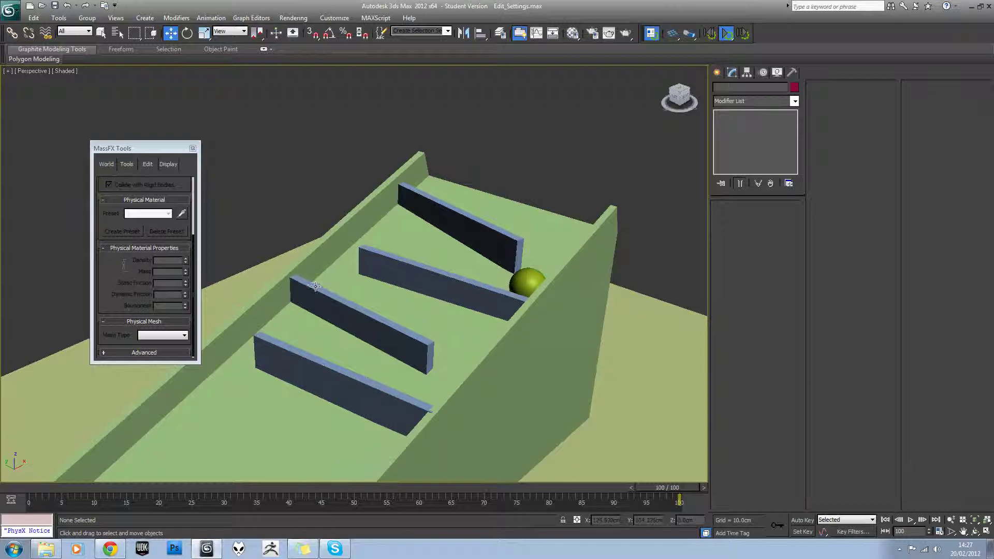
{"action": "left_click", "coordinate": [727, 34]}
Set the ball's static friction to 0 and lower its dynamic friction
{"action": "left_click", "coordinate": [527, 281]}
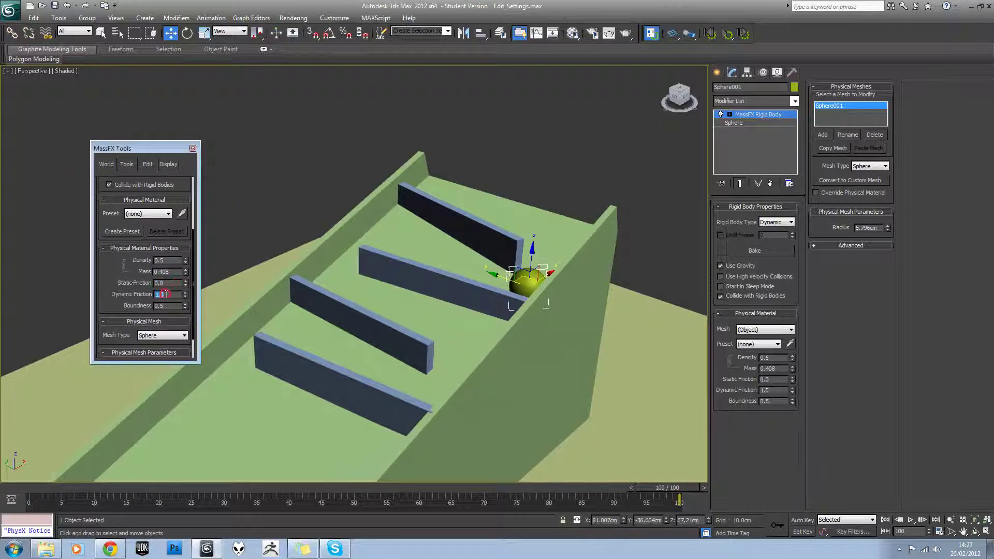
{"action": "left_click_drag", "start_coordinate": [166, 296], "coordinate": [147, 295]}
{"action": "key", "text": "Return"}
Set the ramp's dynamic friction to 0, lower its static friction, and deselect the ramp
{"action": "left_click", "coordinate": [513, 201]}
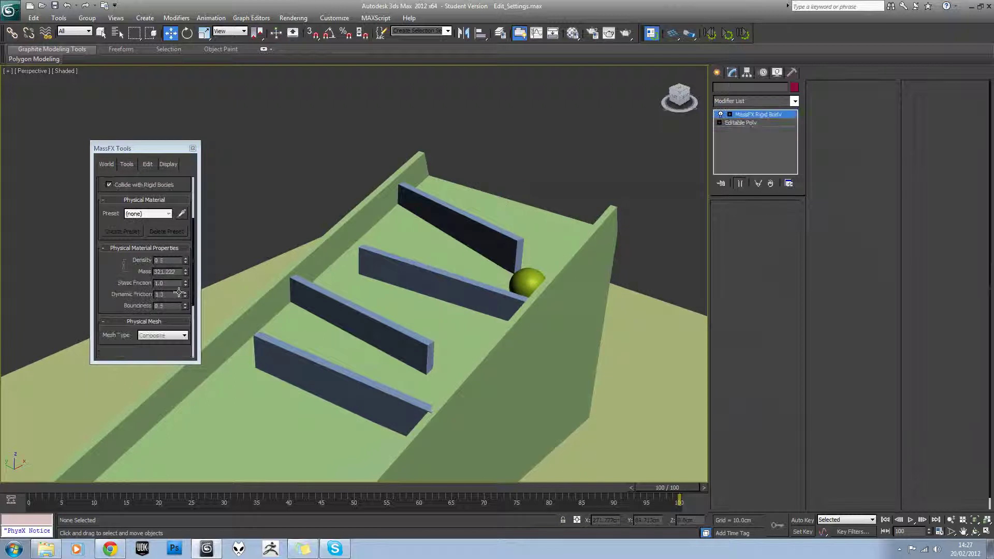
{"action": "left_click_drag", "start_coordinate": [165, 284], "coordinate": [144, 284]}
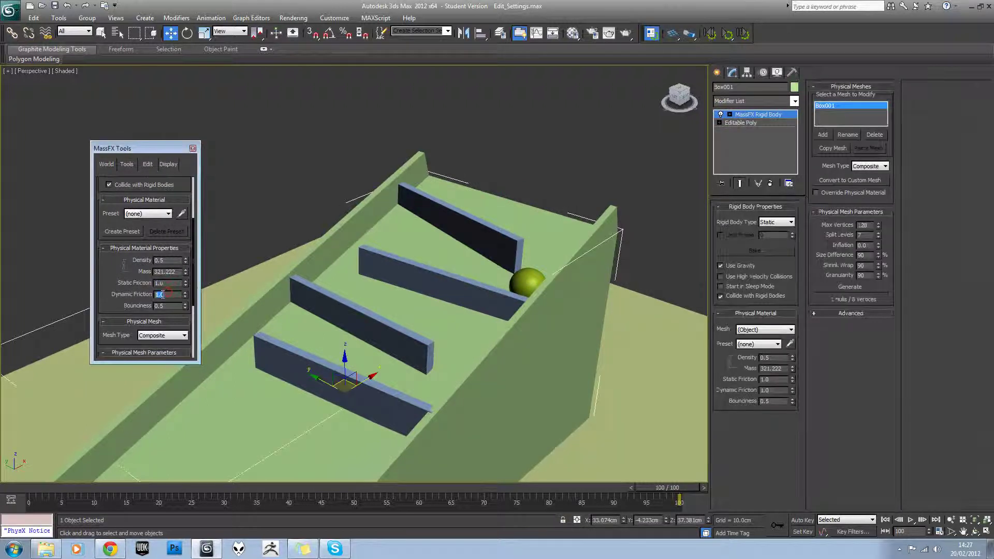
{"action": "left_click", "coordinate": [168, 286]}
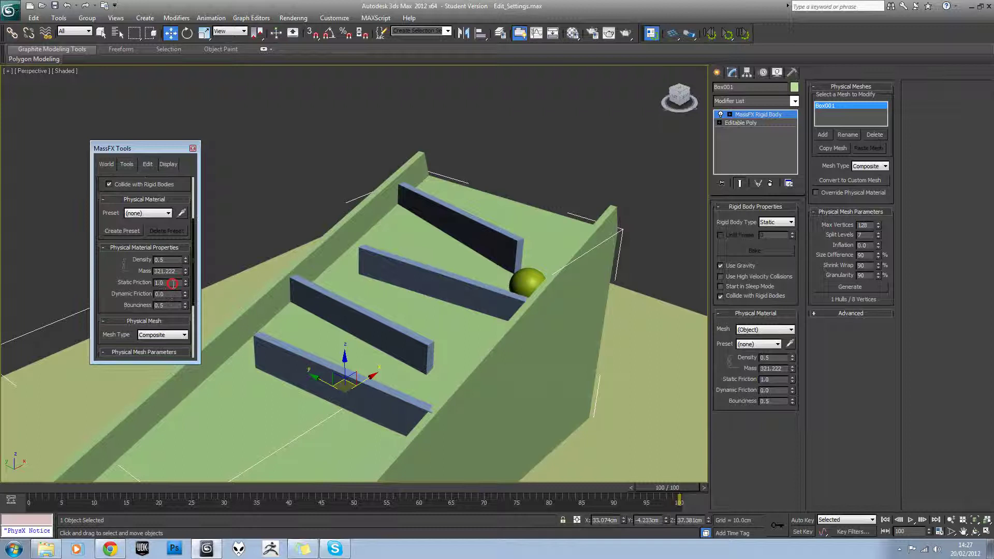
{"action": "left_click", "coordinate": [282, 166]}
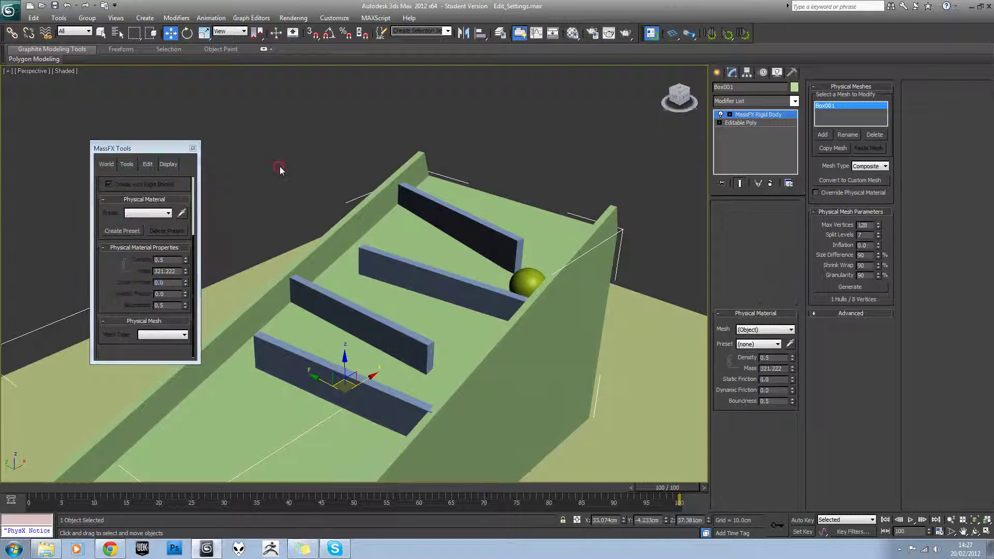
Reset and run the simulation to check the ball's motion with low ball and ramp friction, and stop it
{"action": "left_click", "coordinate": [709, 33]}
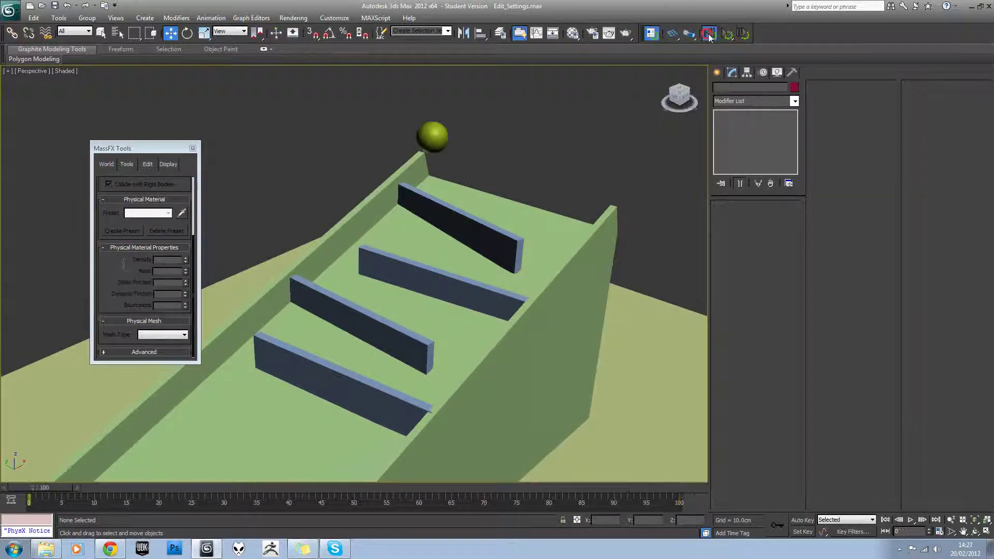
{"action": "left_click", "coordinate": [727, 34]}
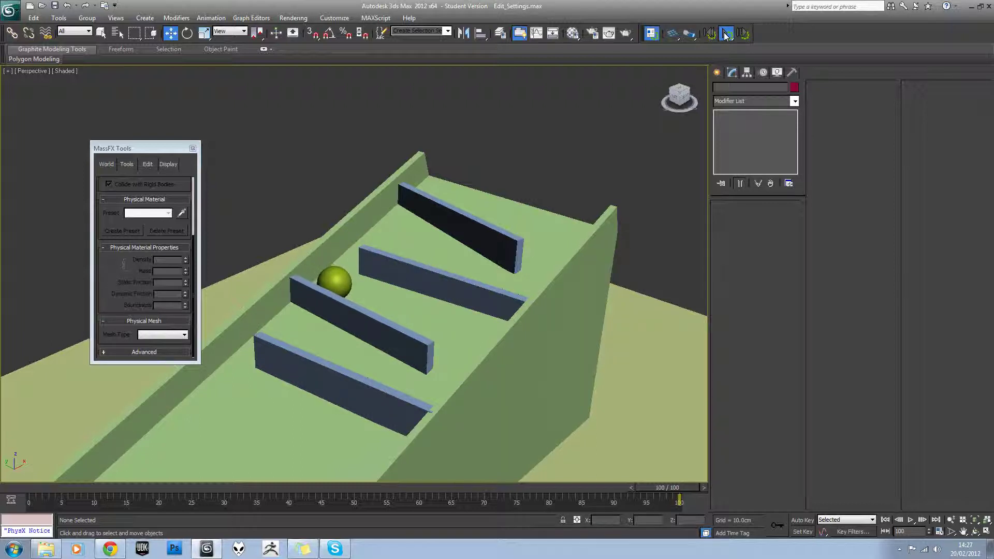
{"action": "left_click", "coordinate": [725, 34]}
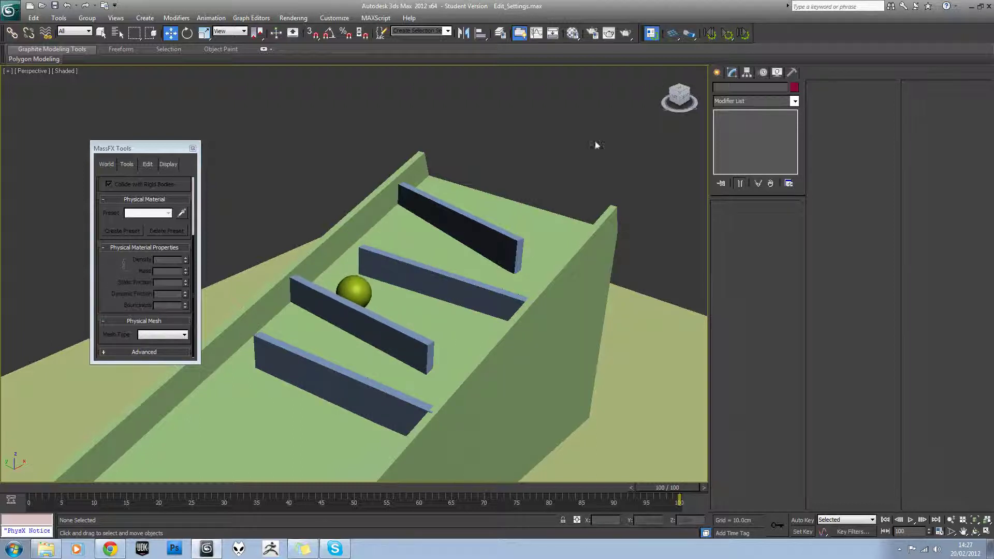
Set the static and dynamic friction of all four barriers to 0 and deselect them
{"action": "left_click", "coordinate": [411, 343]}
{"action": "left_click", "coordinate": [455, 268], "text": "ctrl"}
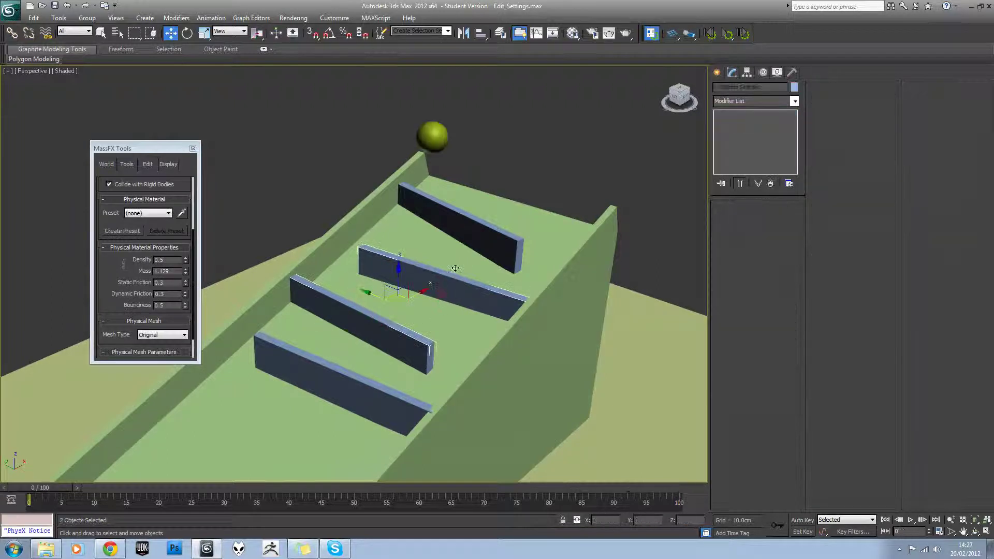
{"action": "left_click", "coordinate": [482, 236], "text": "ctrl"}
{"action": "left_click", "coordinate": [302, 365], "text": "ctrl"}
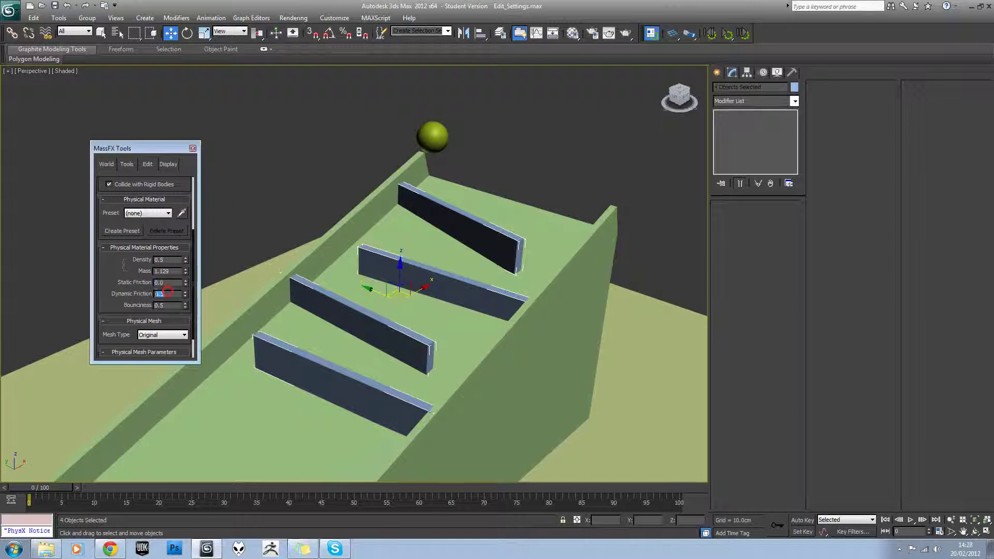
{"action": "left_click", "coordinate": [475, 179]}
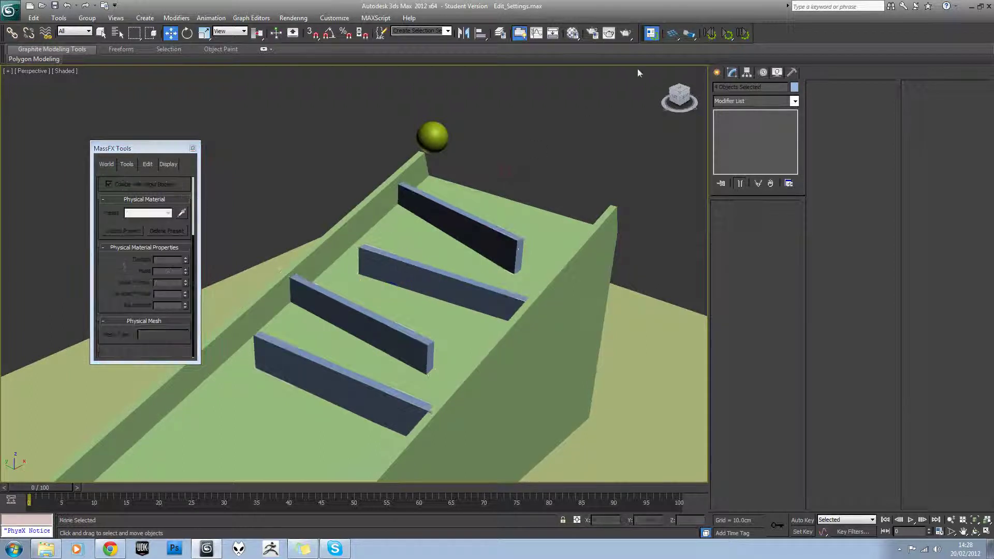
Run the simulation, follow the ball past the barriers and off the ramp, and stop it
{"action": "left_click", "coordinate": [728, 35]}
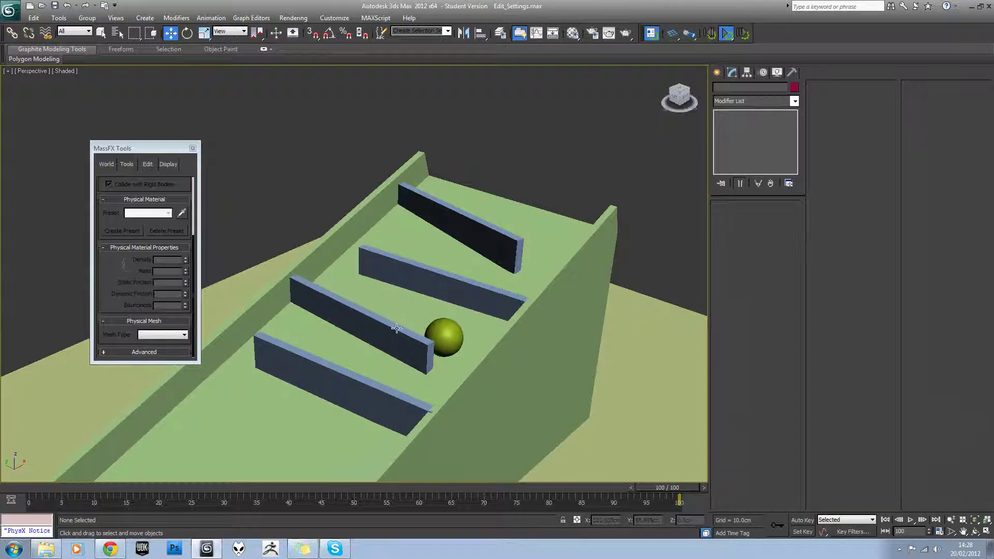
{"action": "middle_click_drag", "start_coordinate": [382, 331], "coordinate": [481, 263]}
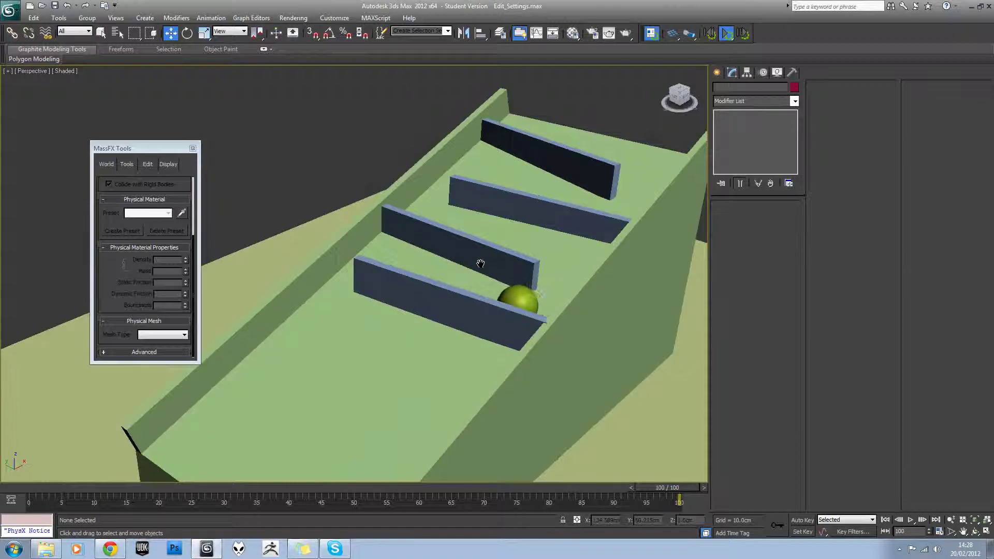
{"action": "middle_click_drag", "start_coordinate": [492, 317], "coordinate": [507, 293]}
{"action": "middle_click_drag", "start_coordinate": [550, 249], "coordinate": [527, 278]}
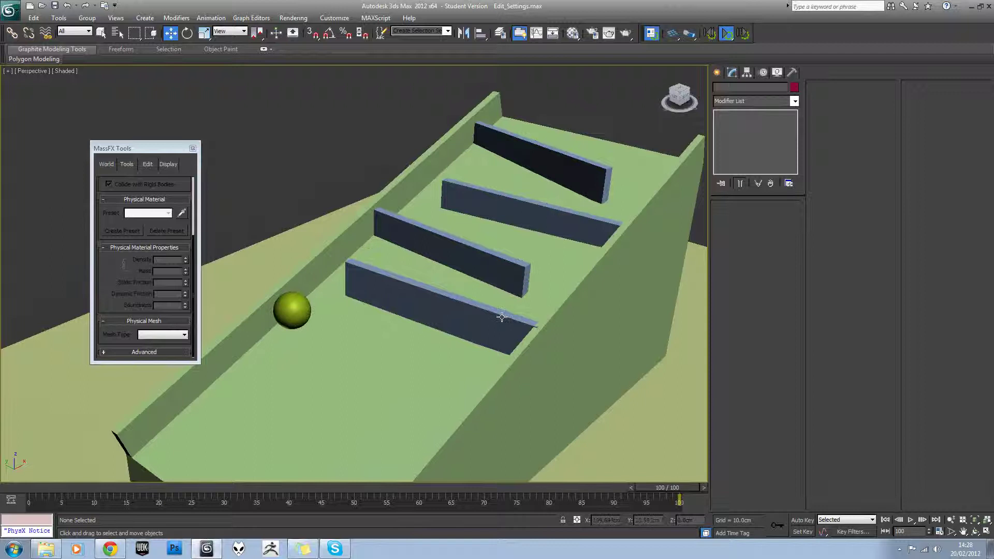
{"action": "middle_click_drag", "start_coordinate": [502, 317], "coordinate": [538, 268]}
{"action": "scroll", "coordinate": [591, 196], "scroll_direction": "down", "scroll_amount": 10}
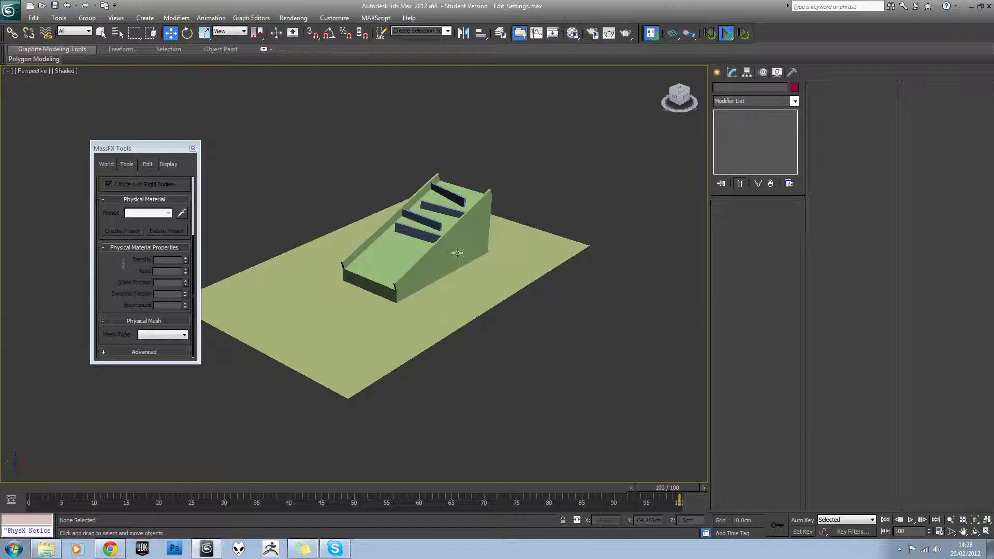
{"action": "left_click", "coordinate": [731, 35]}
{"action": "middle_click_drag", "start_coordinate": [242, 333], "coordinate": [317, 331]}
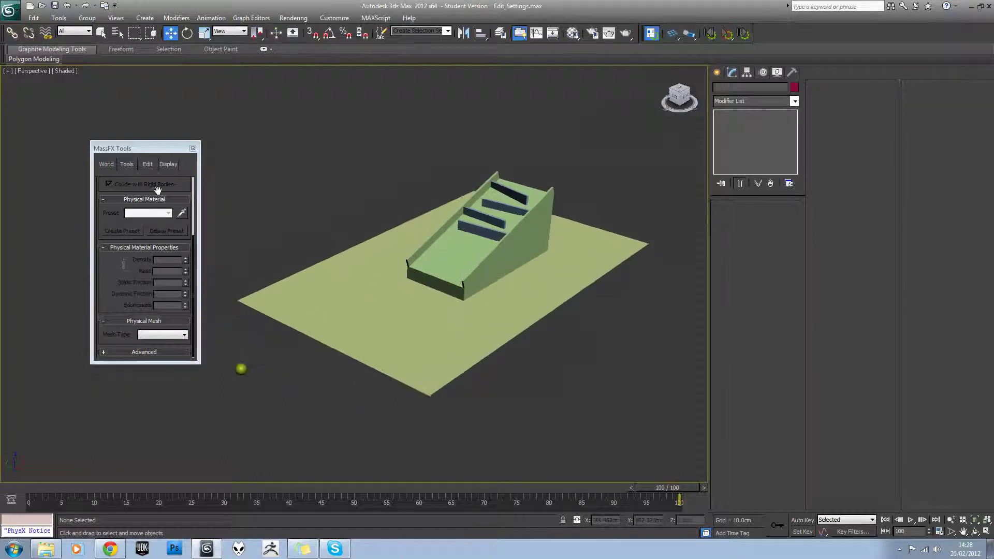
Turn off the ground plane in the MassFX world settings and reset the simulation
{"action": "left_click", "coordinate": [107, 164]}
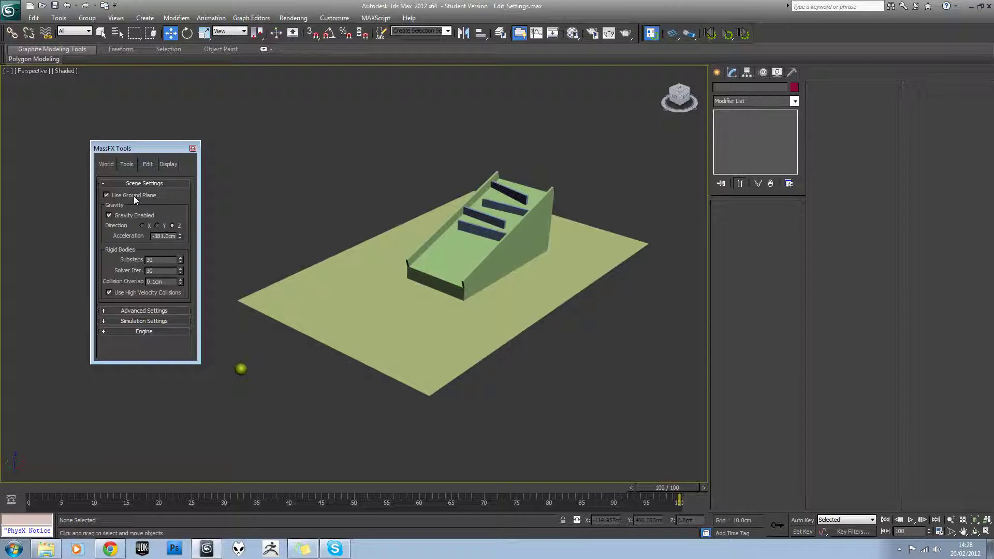
{"action": "left_click", "coordinate": [134, 195]}
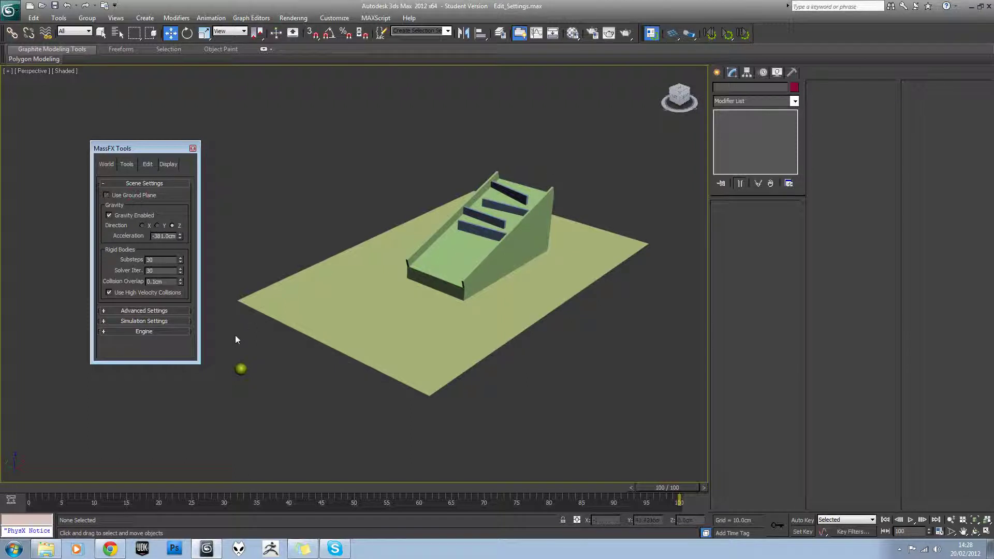
{"action": "left_click", "coordinate": [727, 33]}
{"action": "left_click", "coordinate": [713, 35]}
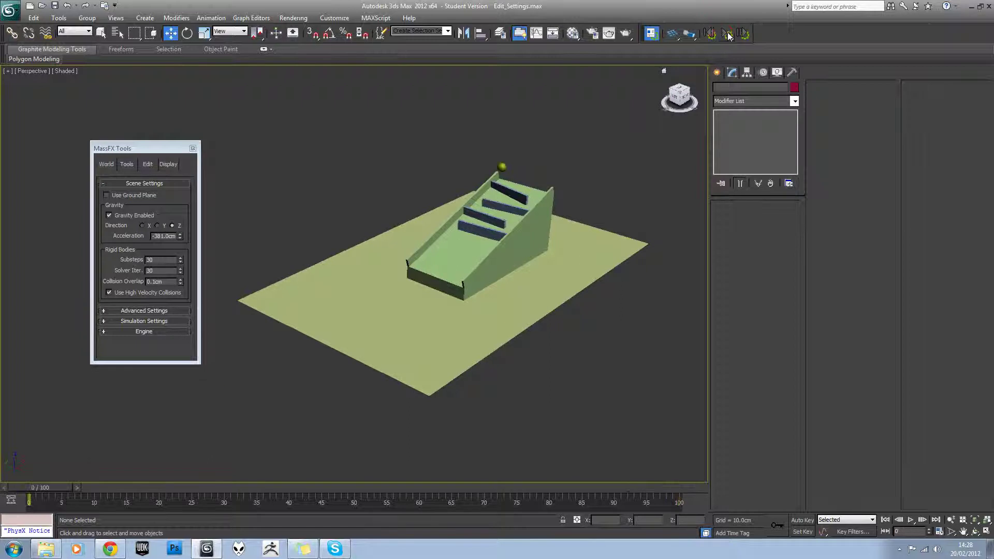
Examine the gravity acceleration in the MassFX world settings
{"action": "scroll", "coordinate": [506, 237], "scroll_direction": "up", "scroll_amount": 8}
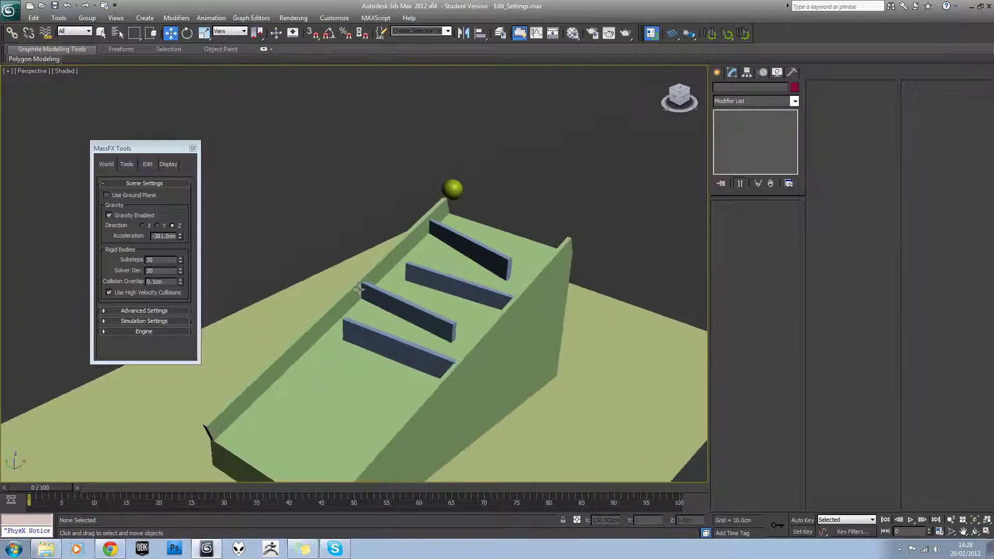
{"action": "scroll", "coordinate": [462, 278], "scroll_direction": "up", "scroll_amount": 2}
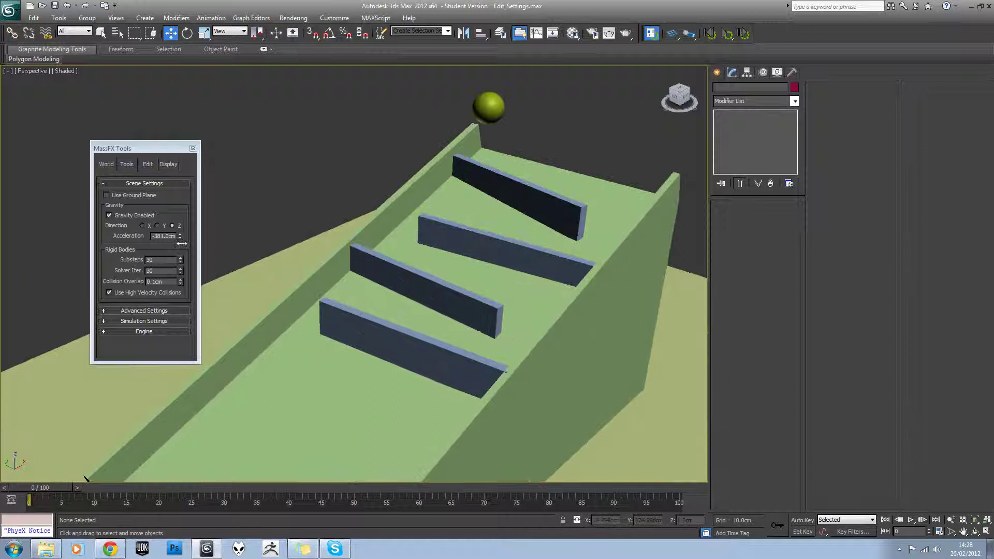
{"action": "left_click_drag", "start_coordinate": [158, 236], "coordinate": [152, 236]}
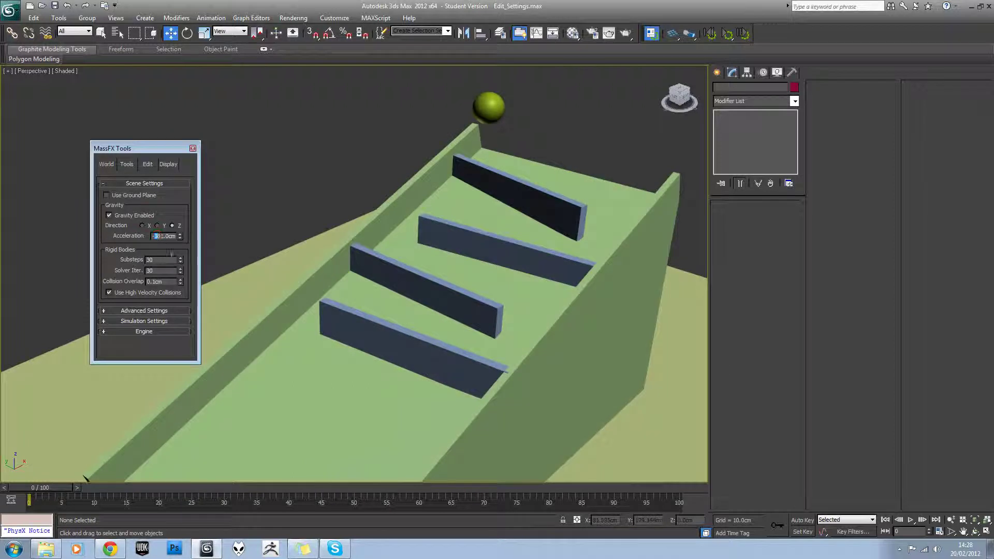
Raise the mass of the ball above the ramp in its physical material properties
{"action": "left_click", "coordinate": [127, 164]}
{"action": "left_click", "coordinate": [148, 165]}
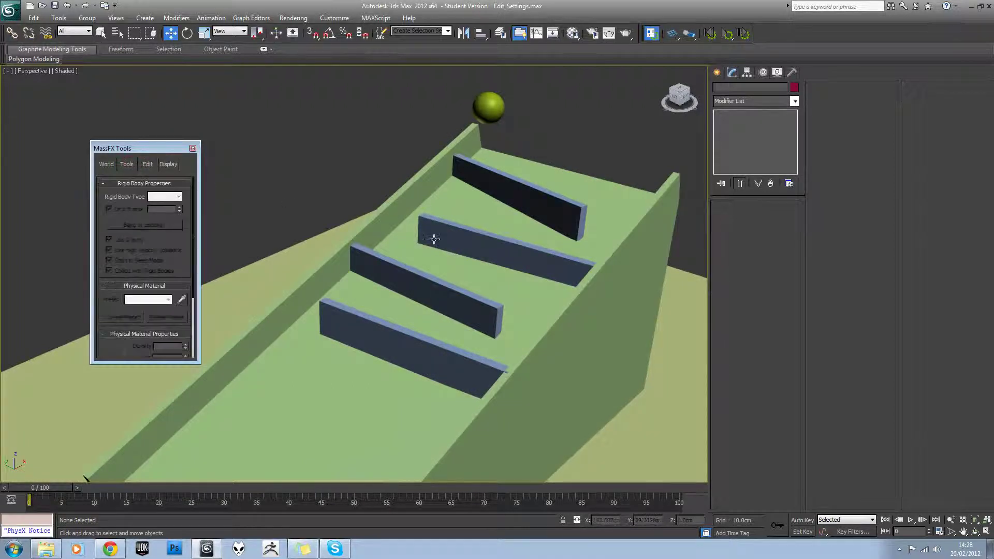
{"action": "middle_click_drag", "start_coordinate": [433, 235], "coordinate": [448, 219]}
{"action": "left_click", "coordinate": [475, 124]}
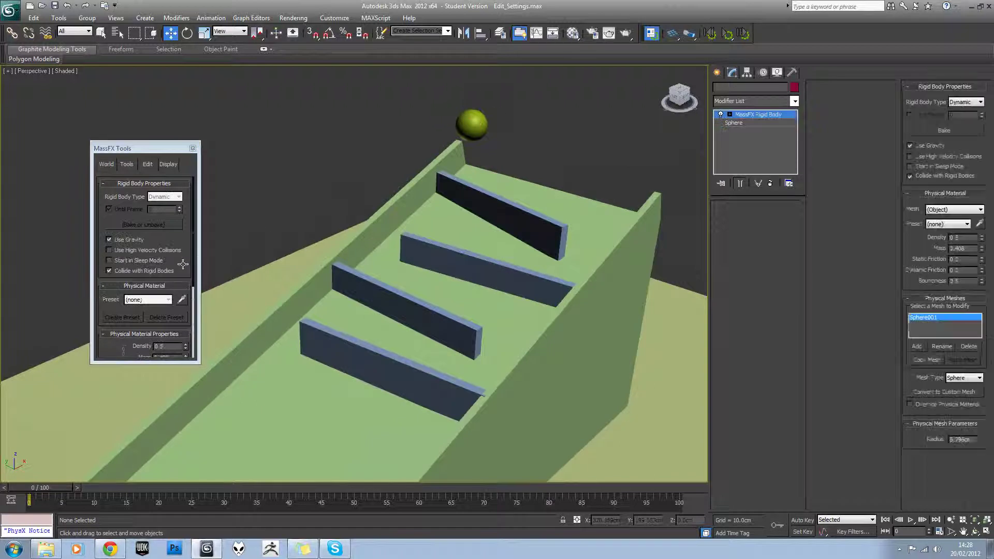
{"action": "scroll", "coordinate": [165, 179], "scroll_direction": "down", "scroll_amount": 5}
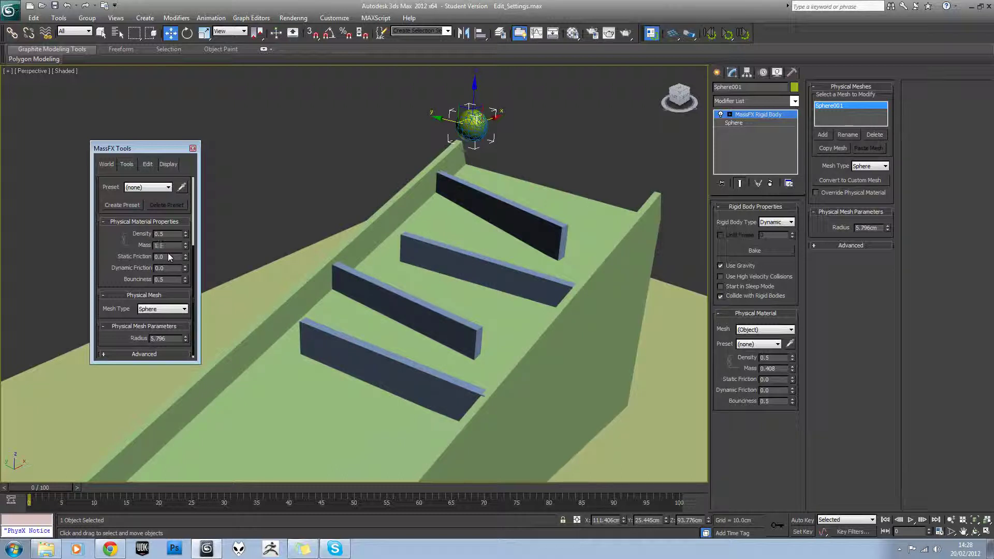
Run the simulation with nothing selected to check how the heavier ball moves, and stop it
{"action": "left_click", "coordinate": [341, 158]}
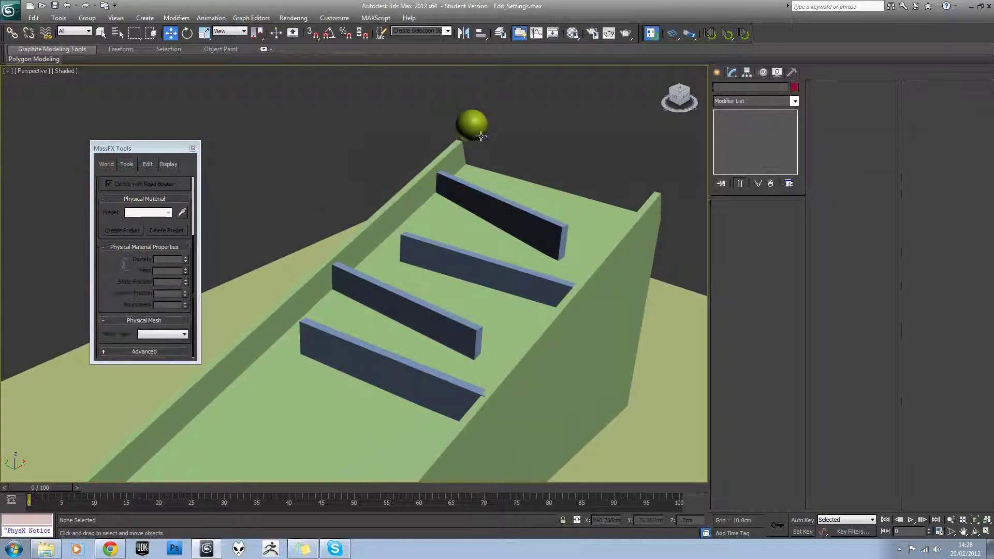
{"action": "left_click", "coordinate": [725, 34]}
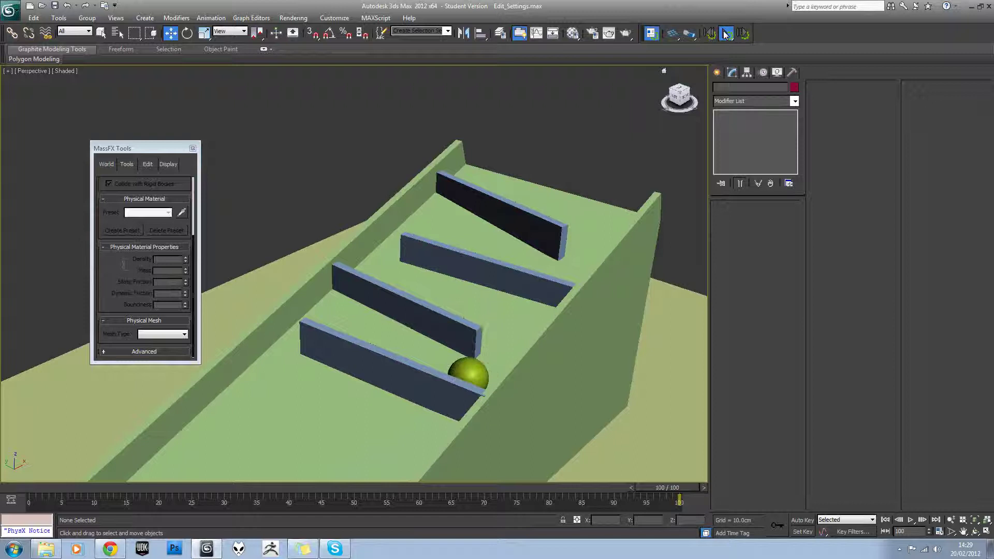
{"action": "scroll", "coordinate": [517, 197], "scroll_direction": "down", "scroll_amount": 4}
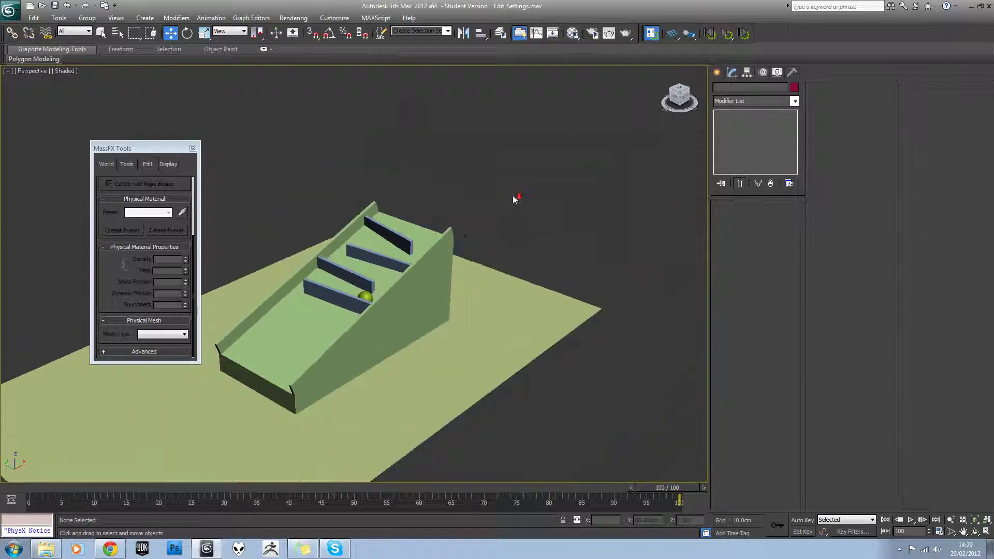
Create a second sphere beside the ramp and move it above the ground, at about X 112.3, Y -90.3, Z 62.7 cm
{"action": "left_click", "coordinate": [716, 73]}
{"action": "left_click", "coordinate": [735, 150]}
{"action": "left_click_drag", "start_coordinate": [489, 342], "coordinate": [492, 251]}
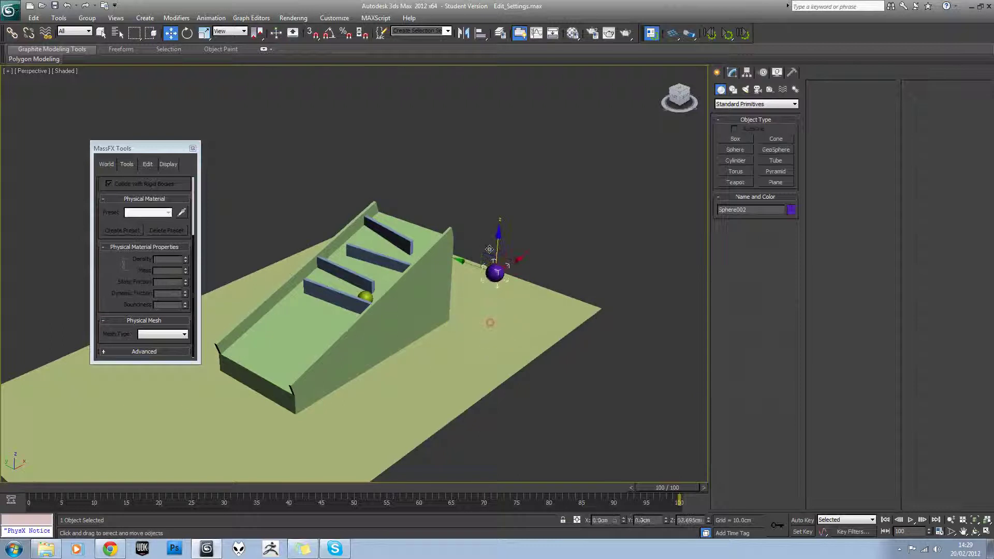
{"action": "mouse_move", "coordinate": [486, 260]}
{"action": "middle_mouse_down", "text": "alt"}
{"action": "mouse_move", "coordinate": [517, 223]}
{"action": "mouse_move", "coordinate": [496, 254]}
{"action": "middle_mouse_up", "text": "alt"}
Set the bounciness of the large plane under the ramp to 1
{"action": "scroll", "coordinate": [429, 267], "scroll_direction": "up", "scroll_amount": 2}
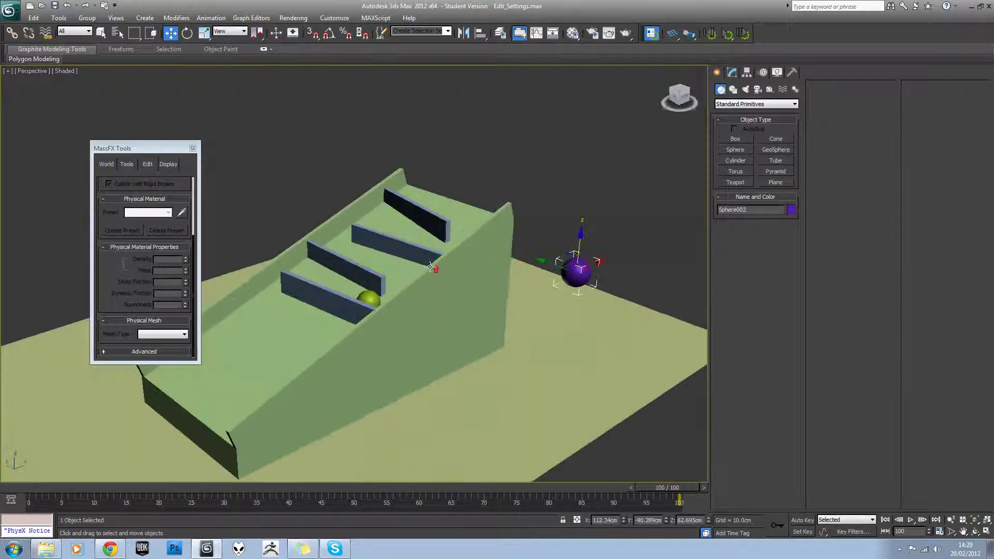
{"action": "middle_click_drag", "start_coordinate": [396, 300], "coordinate": [411, 291]}
{"action": "left_click", "coordinate": [502, 363]}
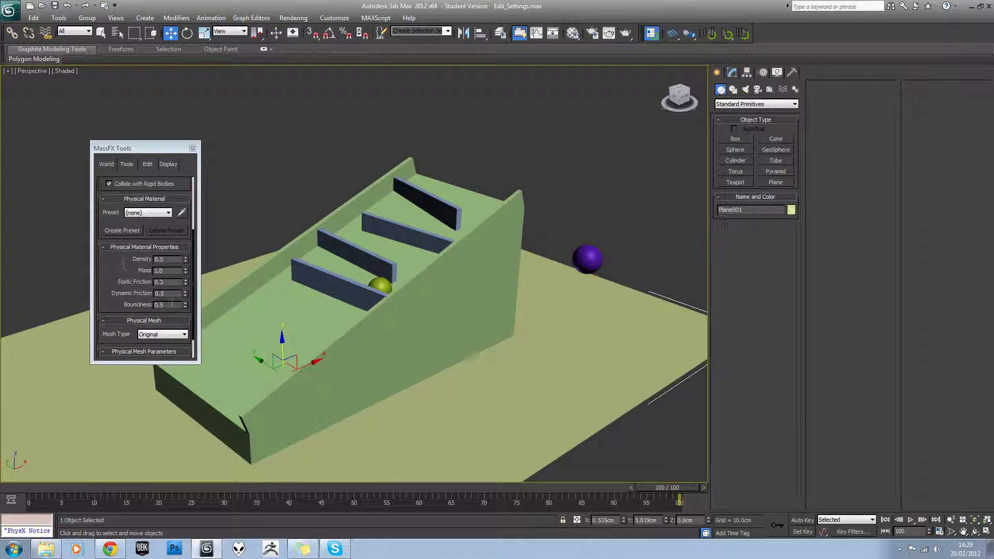
{"action": "left_click_drag", "start_coordinate": [171, 303], "coordinate": [148, 305]}
{"action": "key", "text": "BackSpace"}
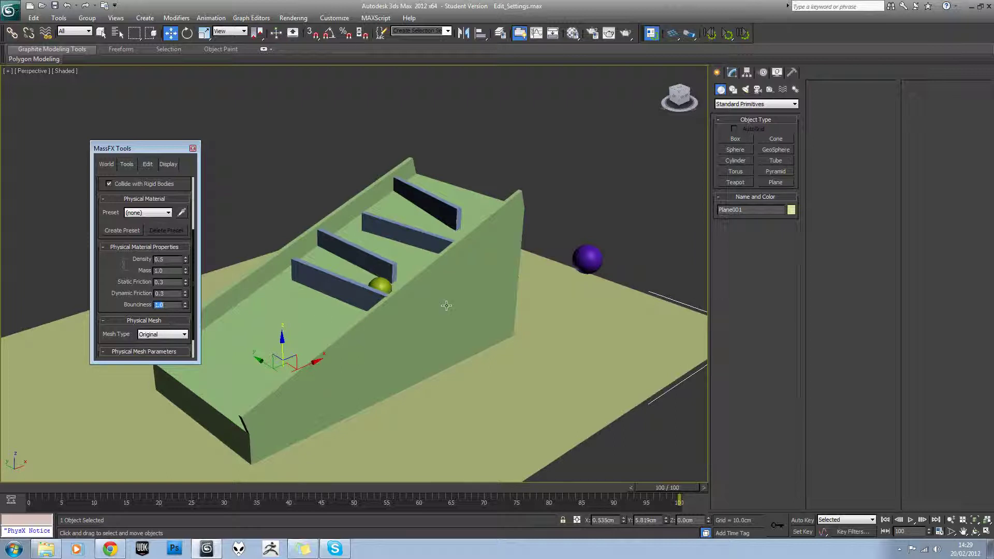
Make the purple sphere a dynamic MassFX rigid body, edit its bounciness, and deselect it
{"action": "left_click", "coordinate": [587, 261]}
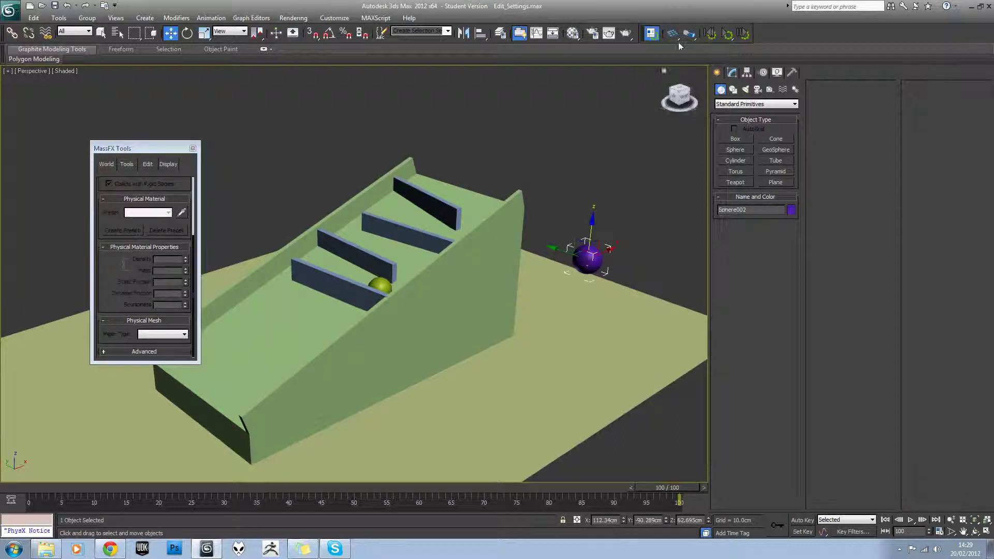
{"action": "left_click_drag", "start_coordinate": [671, 34], "coordinate": [695, 59]}
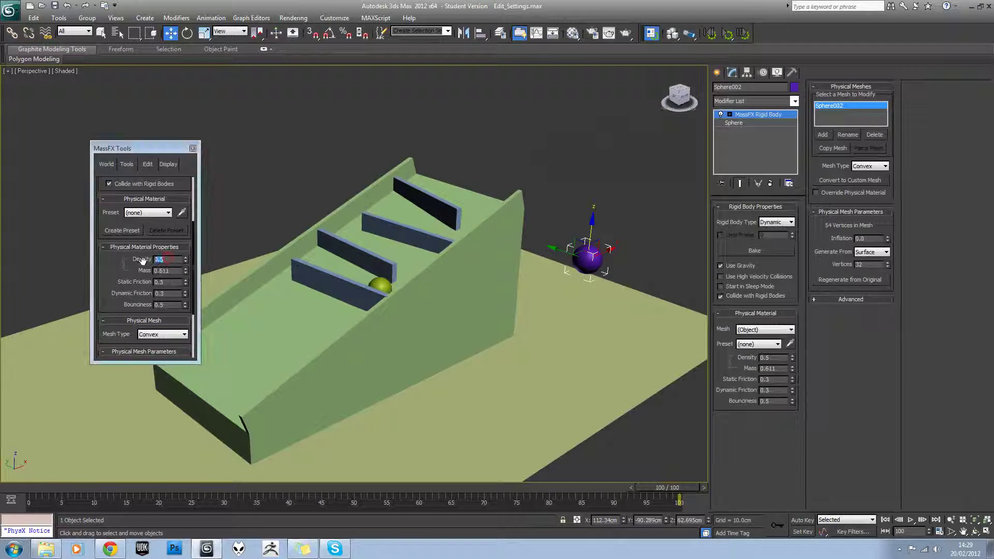
{"action": "left_click", "coordinate": [171, 305]}
{"action": "middle_click_drag", "start_coordinate": [443, 314], "coordinate": [434, 302], "text": "alt"}
{"action": "left_click", "coordinate": [556, 207]}
Run the simulation to watch the purple sphere bounce on the plane, stop it, and reset it
{"action": "middle_click_drag", "start_coordinate": [561, 312], "coordinate": [619, 234], "text": "alt"}
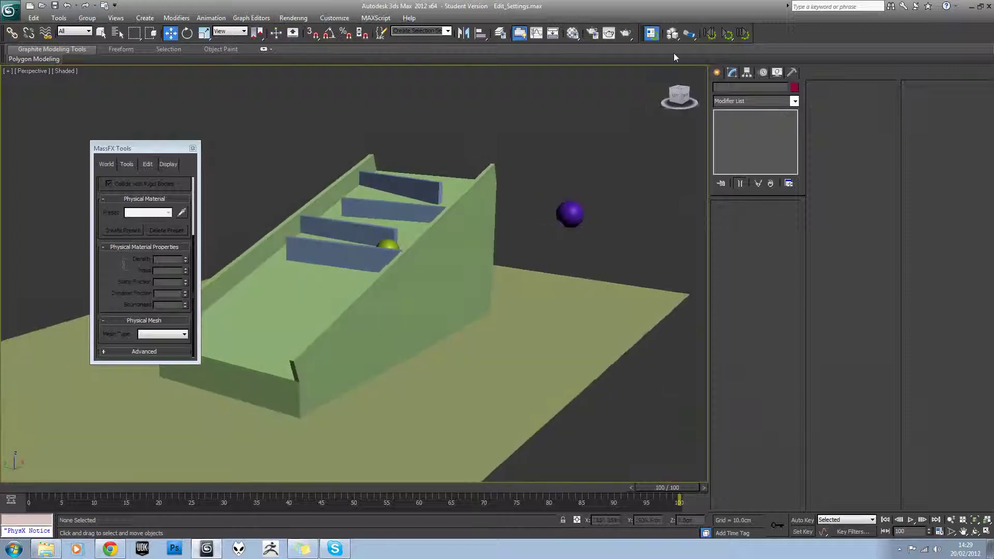
{"action": "left_click", "coordinate": [729, 34]}
{"action": "left_click", "coordinate": [727, 34]}
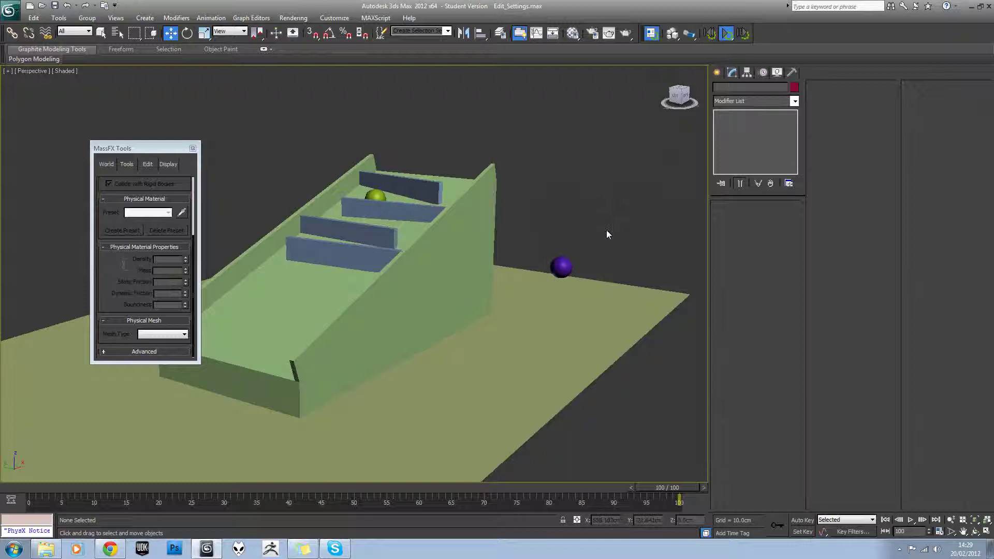
{"action": "left_click", "coordinate": [728, 35]}
{"action": "middle_click_drag", "start_coordinate": [607, 200], "coordinate": [532, 242], "text": "alt"}
{"action": "left_click", "coordinate": [711, 34]}
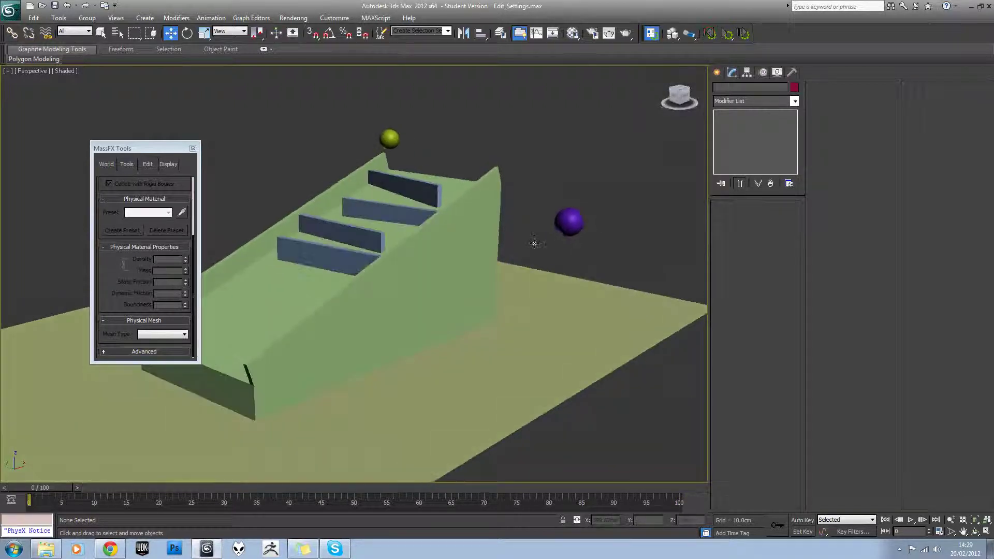
Set the bounciness of the plane and the purple sphere to 0.5 each, and run the simulation
{"action": "left_click", "coordinate": [517, 312]}
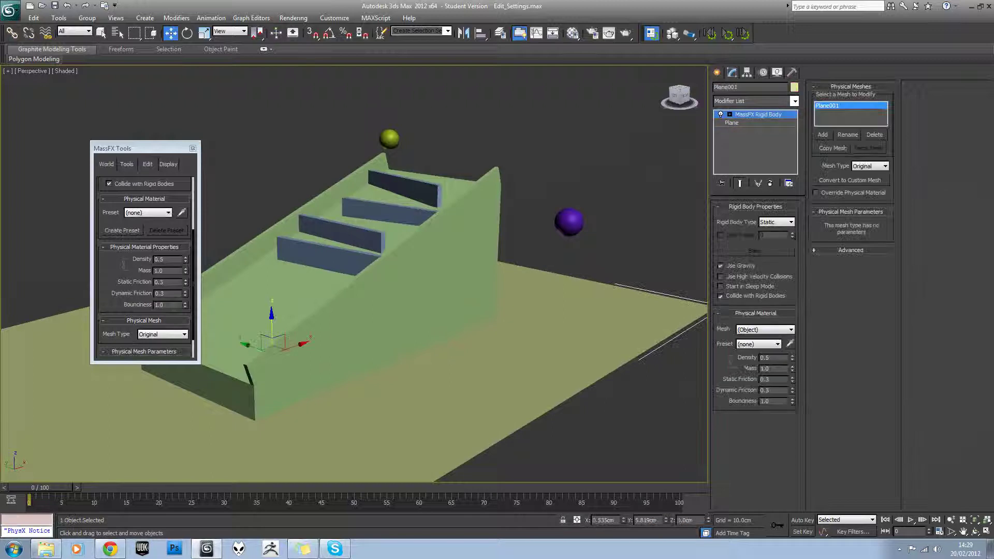
{"action": "left_click_drag", "start_coordinate": [165, 305], "coordinate": [139, 304]}
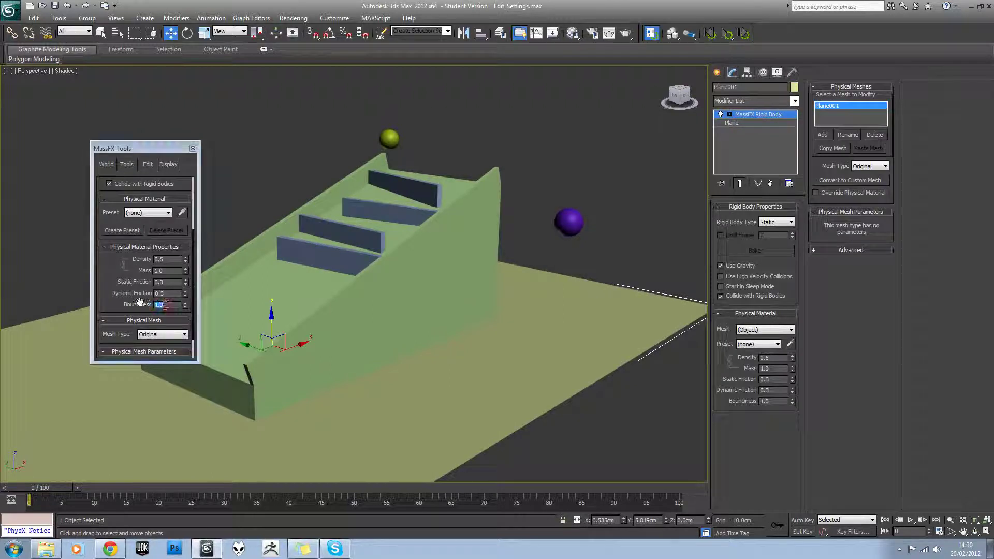
{"action": "type", "text": ".5"}
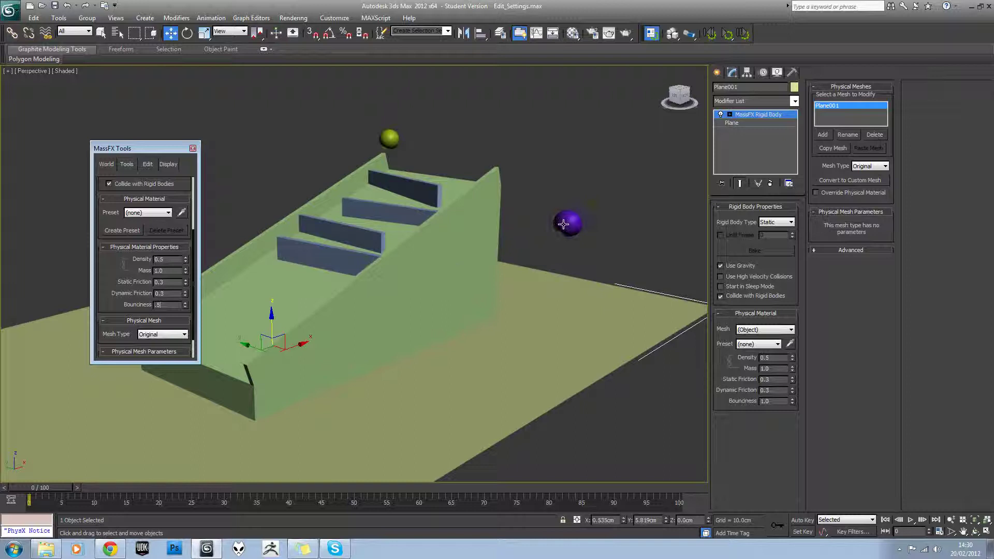
{"action": "left_click", "coordinate": [566, 224]}
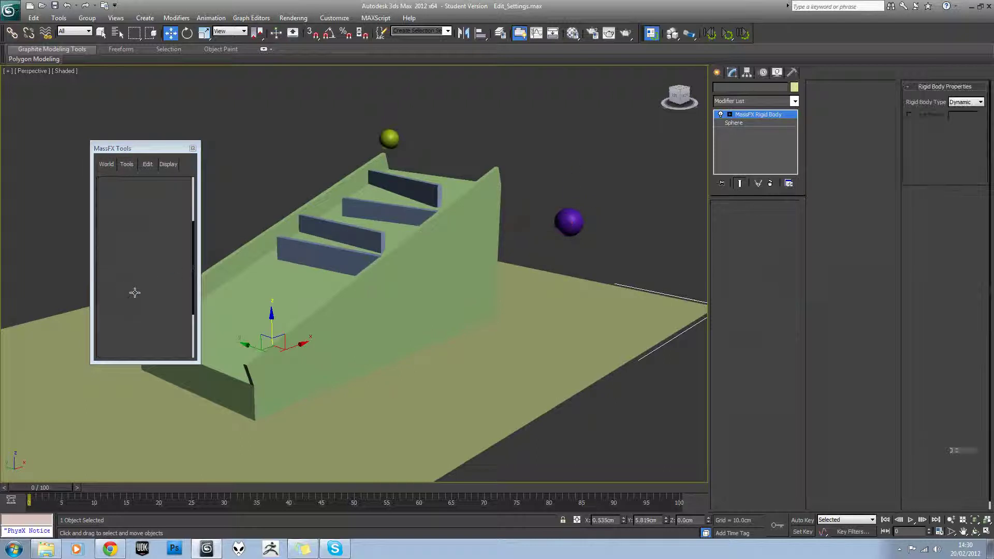
{"action": "left_click_drag", "start_coordinate": [166, 304], "coordinate": [129, 304]}
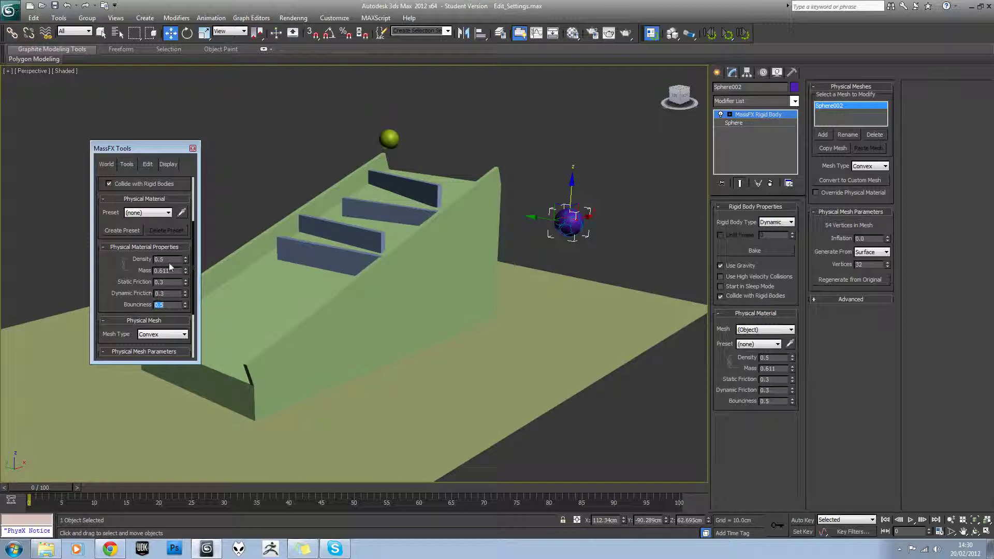
{"action": "left_click", "coordinate": [708, 37]}
{"action": "left_click", "coordinate": [724, 37]}
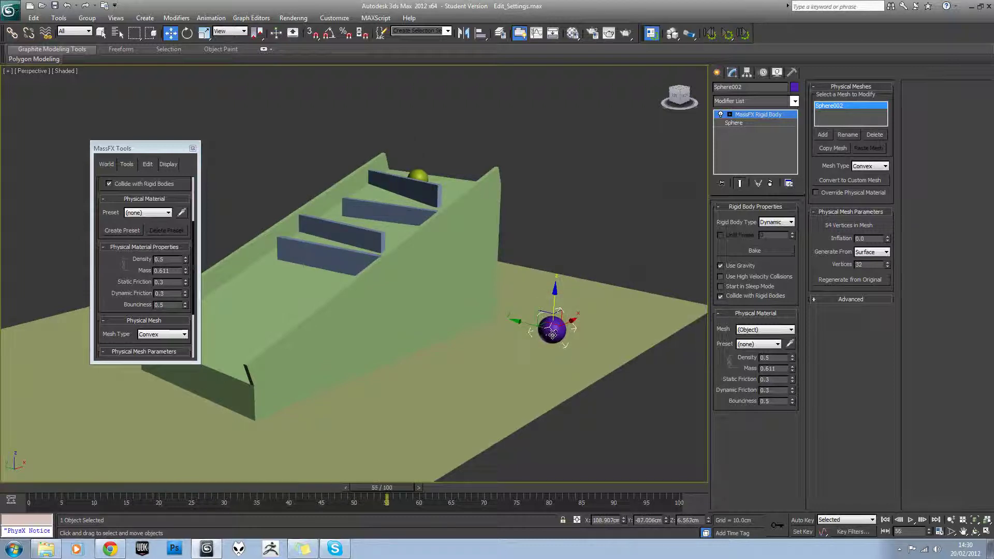
Change the purple sphere's physical mesh type to Sphere and reset the simulation
{"action": "left_click", "coordinate": [872, 166]}
{"action": "left_click", "coordinate": [871, 166]}
{"action": "left_click", "coordinate": [872, 167]}
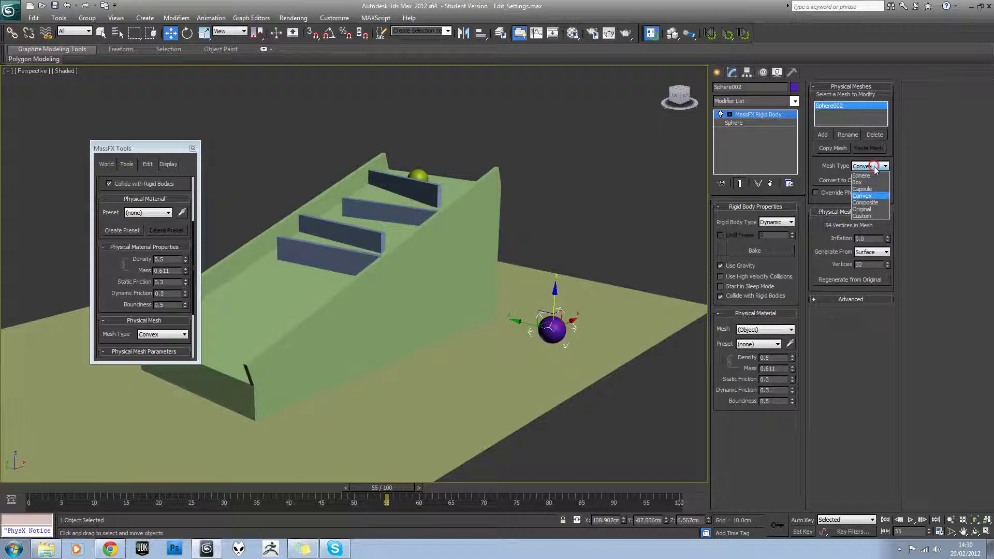
{"action": "left_click", "coordinate": [871, 177]}
{"action": "left_click", "coordinate": [862, 176]}
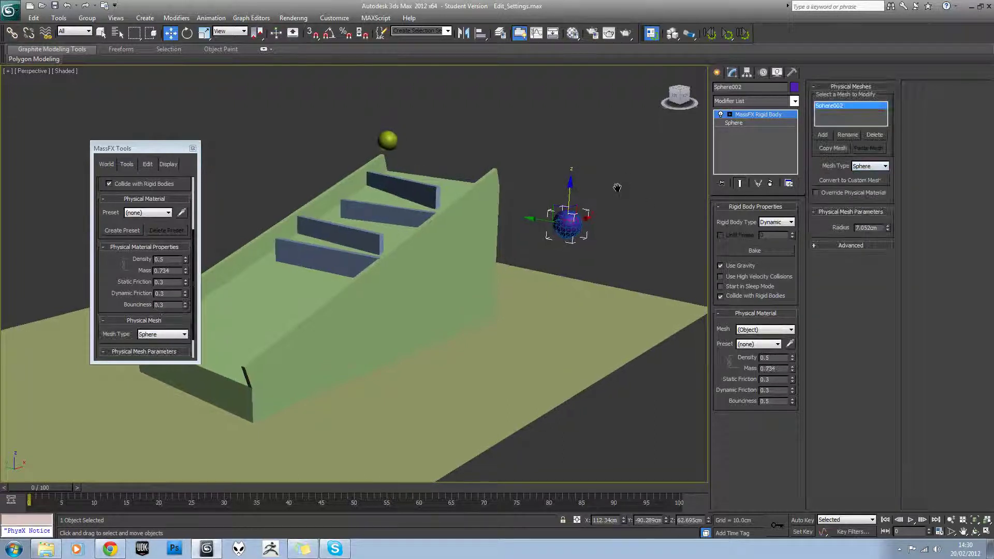
{"action": "scroll", "coordinate": [569, 217], "scroll_direction": "up", "scroll_amount": 6}
{"action": "scroll", "coordinate": [531, 237], "scroll_direction": "down", "scroll_amount": 6}
Generate a Composite physical mesh for the plane with 210 max vertices and 13 split levels, and run the simulation
{"action": "left_click", "coordinate": [444, 324]}
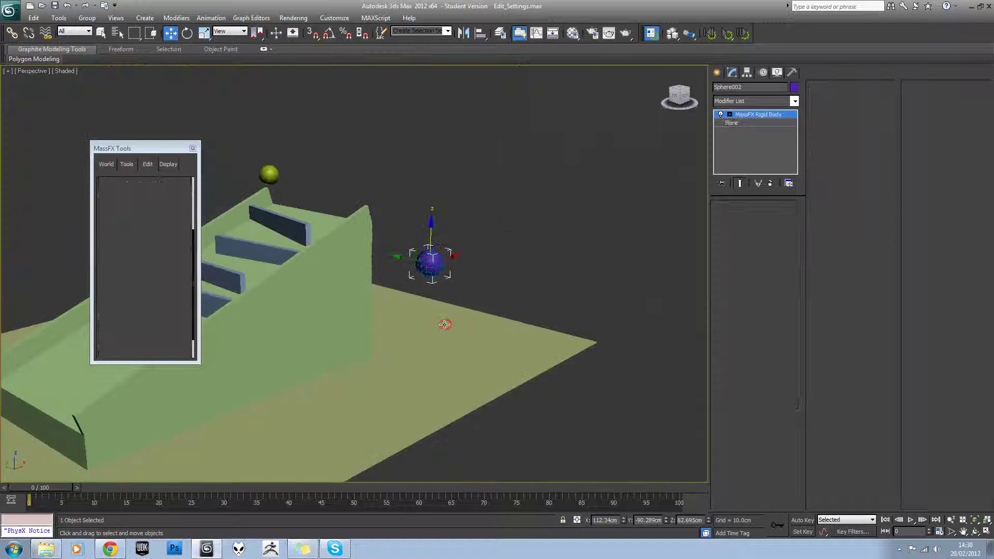
{"action": "middle_click_drag", "start_coordinate": [419, 309], "coordinate": [528, 272]}
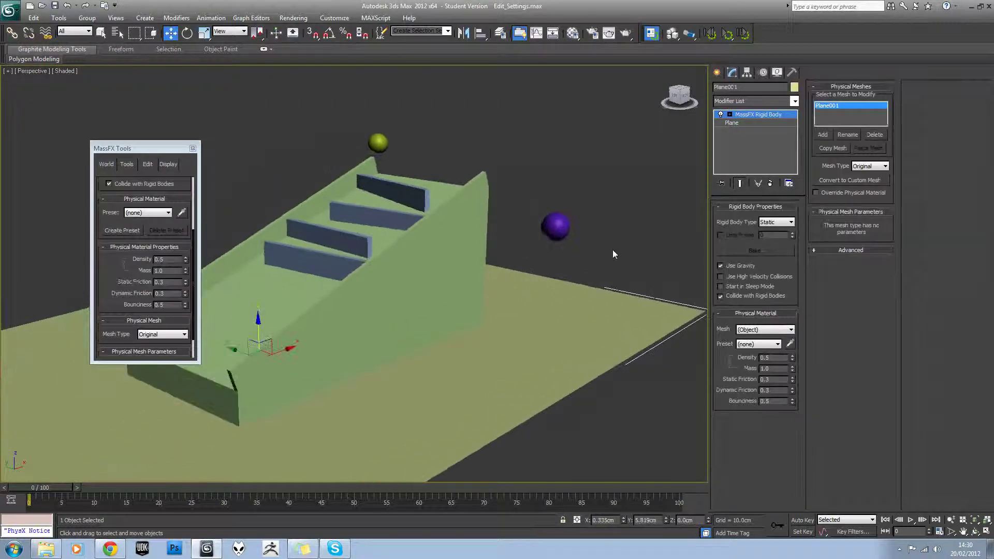
{"action": "left_click", "coordinate": [871, 167]}
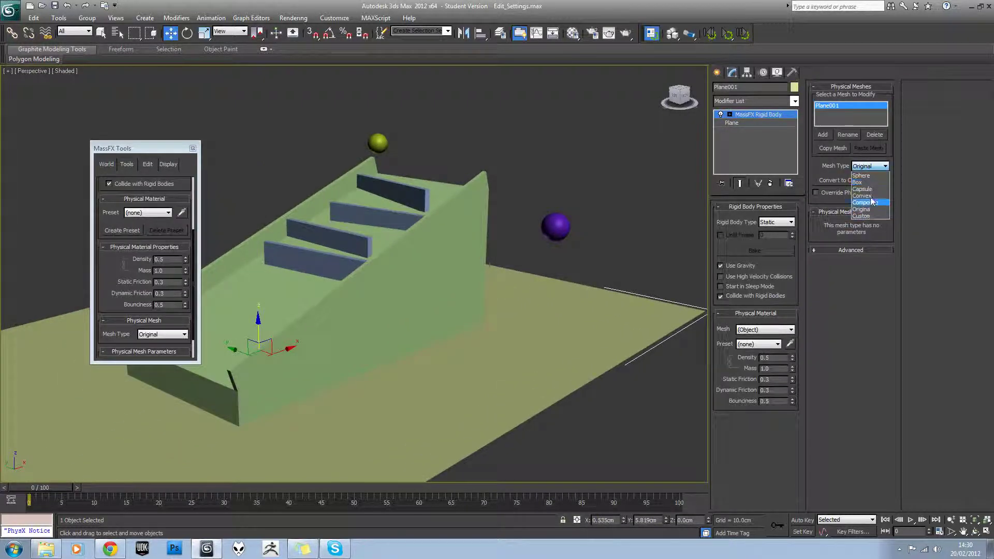
{"action": "left_click", "coordinate": [865, 202]}
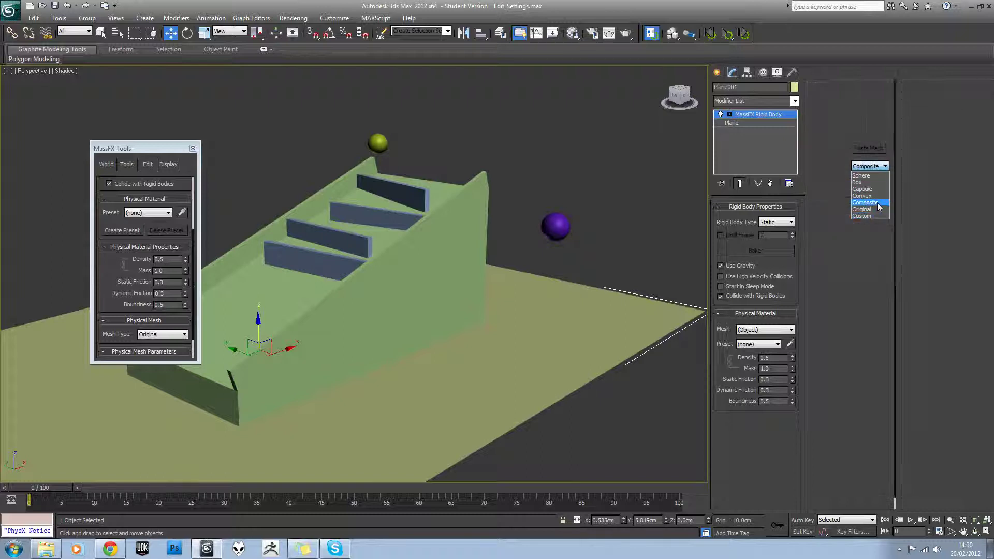
{"action": "left_click", "coordinate": [856, 289]}
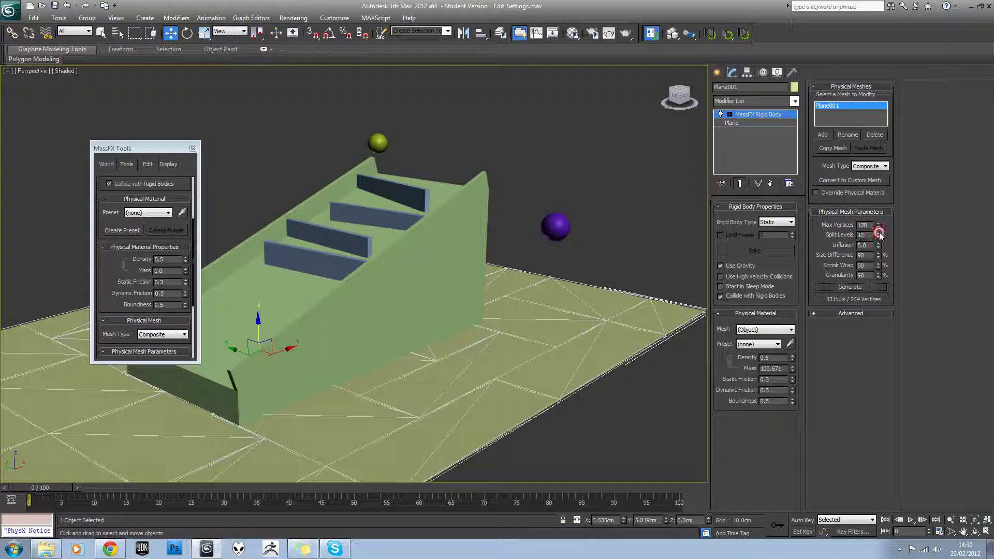
{"action": "left_click", "coordinate": [864, 287]}
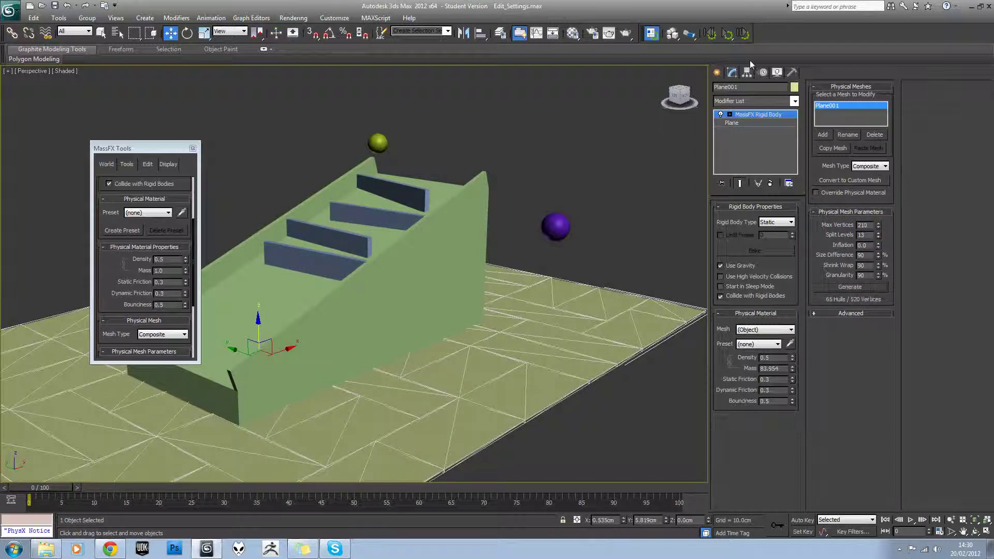
{"action": "left_click", "coordinate": [725, 34]}
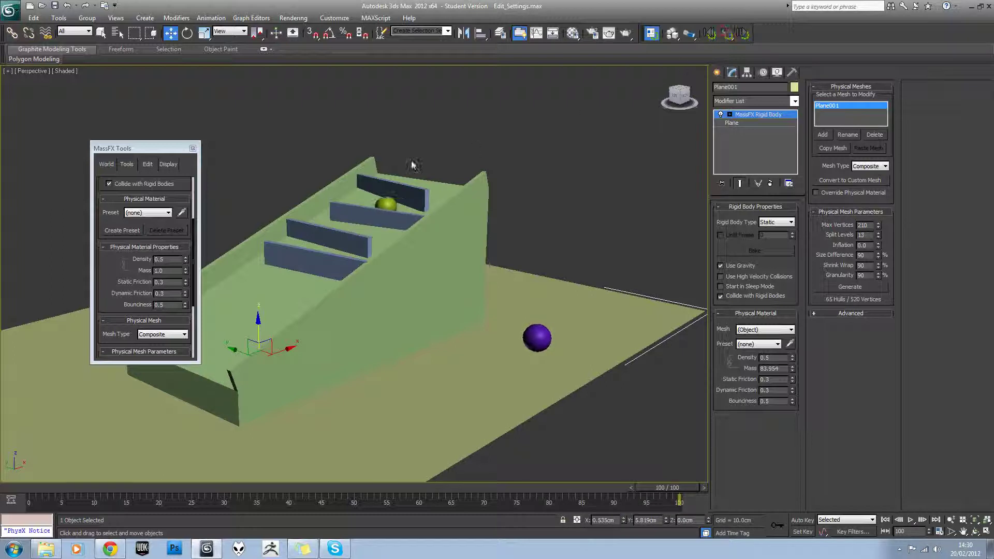
Set the yellow ball's bounciness to 1 and edit the bounciness of the ramp
{"action": "left_click", "coordinate": [378, 202]}
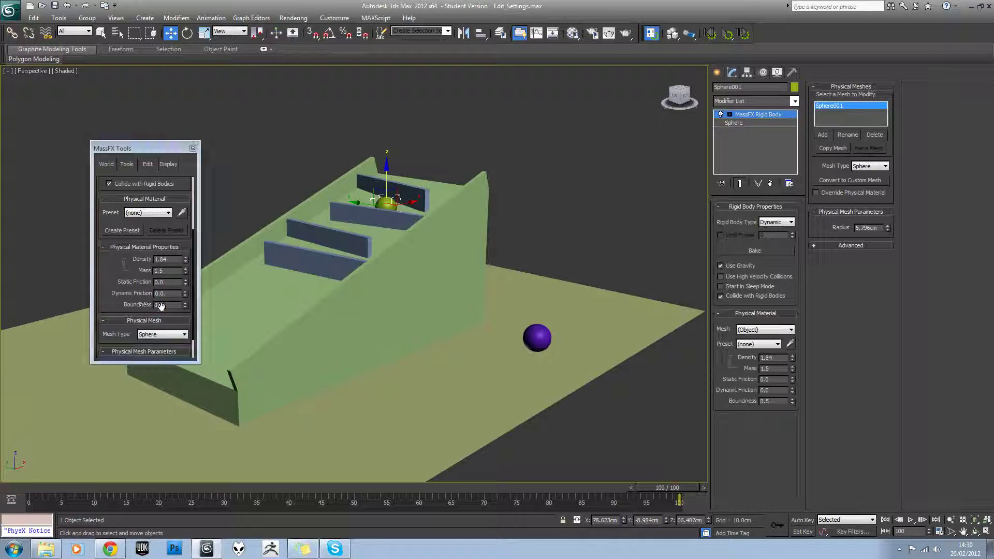
{"action": "double_click", "coordinate": [161, 305]}
{"action": "left_click", "coordinate": [449, 198]}
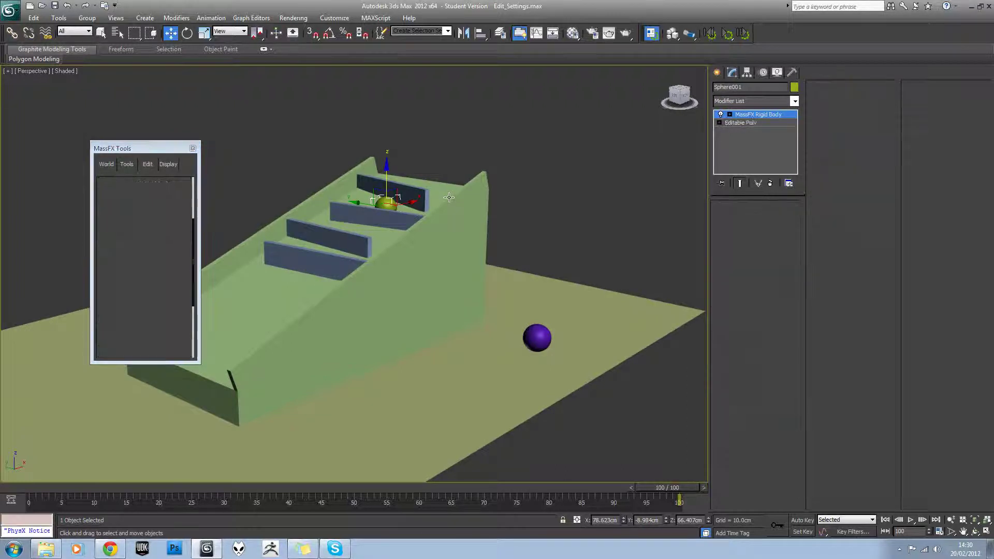
{"action": "left_click", "coordinate": [446, 195]}
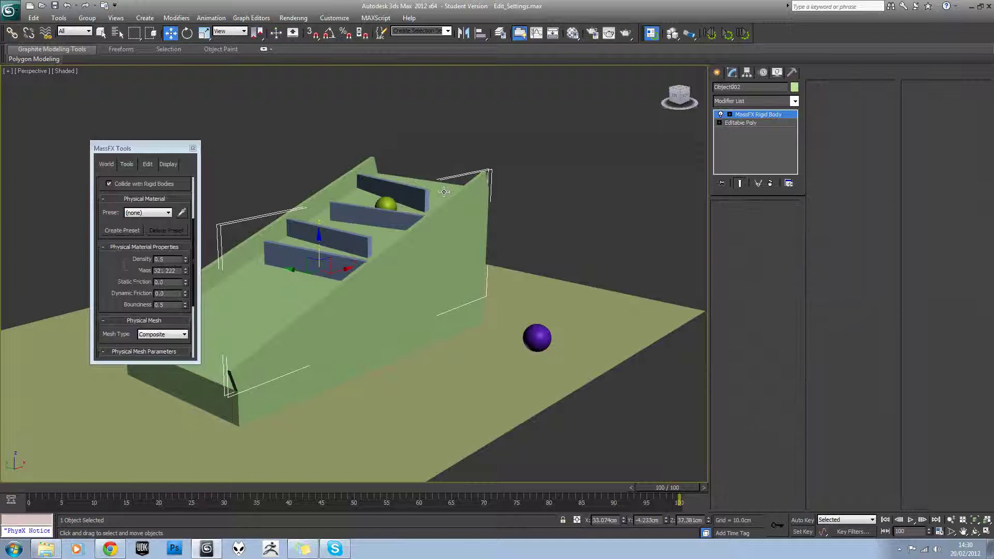
{"action": "left_click", "coordinate": [444, 191]}
{"action": "left_click", "coordinate": [170, 305]}
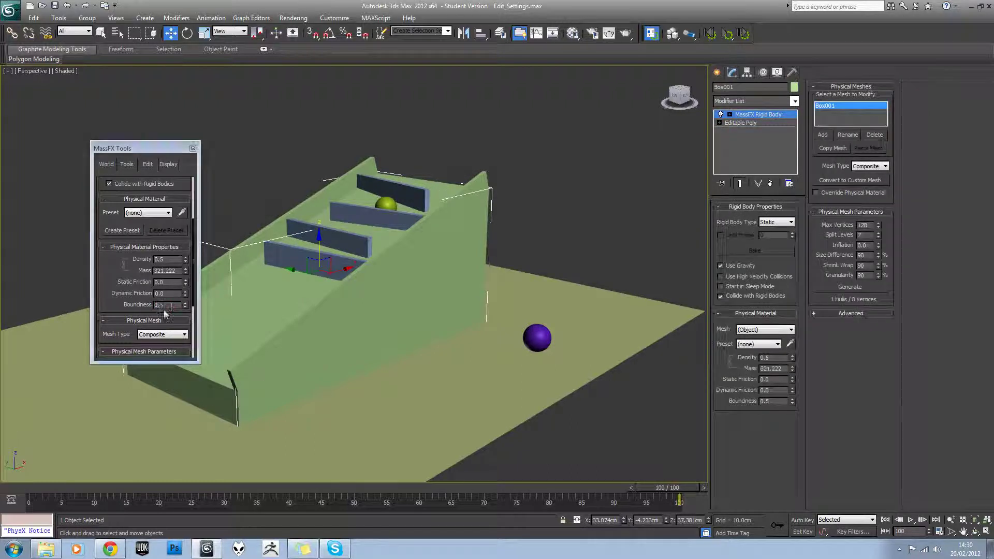
{"action": "left_click", "coordinate": [504, 207]}
Reset and rerun the simulation, follow the yellow ball down the ramp onto the plane, and stop it
{"action": "left_click", "coordinate": [711, 34]}
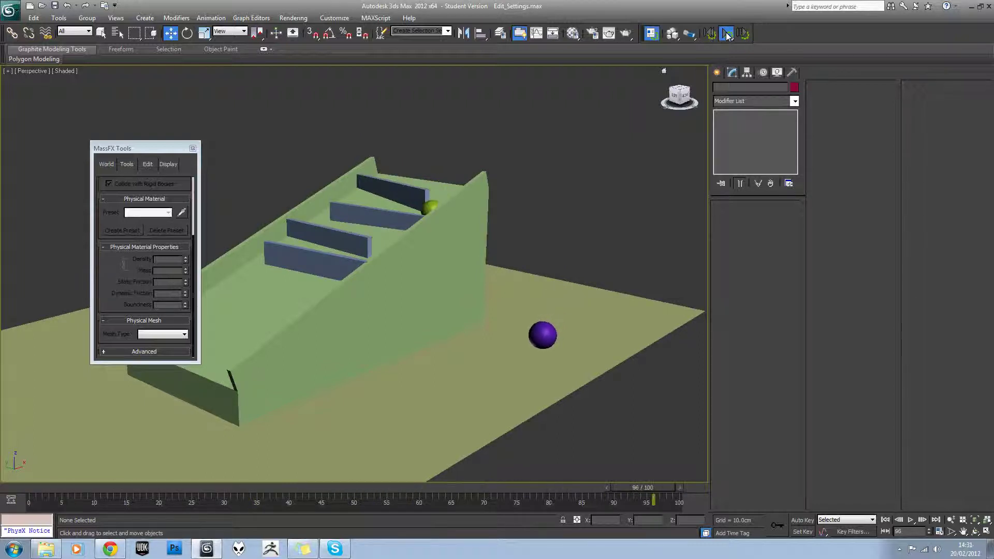
{"action": "middle_click_drag", "start_coordinate": [379, 245], "coordinate": [507, 188]}
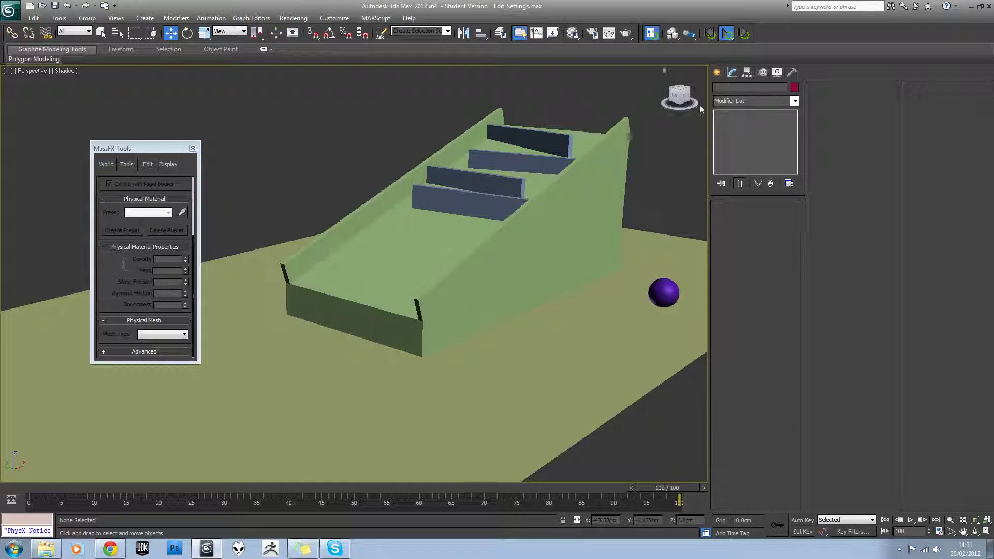
{"action": "left_click", "coordinate": [727, 33]}
{"action": "middle_click_drag", "start_coordinate": [407, 242], "coordinate": [457, 213]}
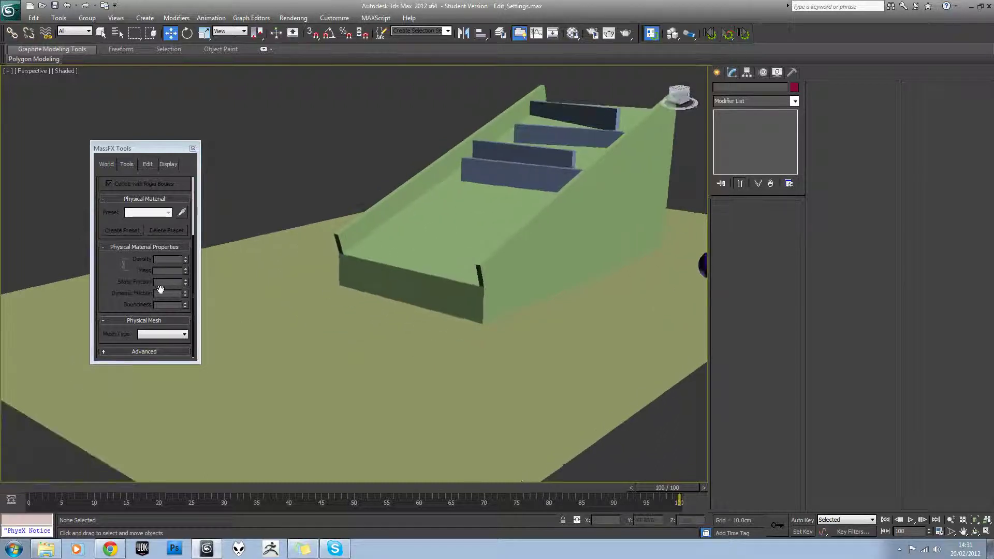
{"action": "middle_click_drag", "start_coordinate": [136, 384], "coordinate": [251, 413]}
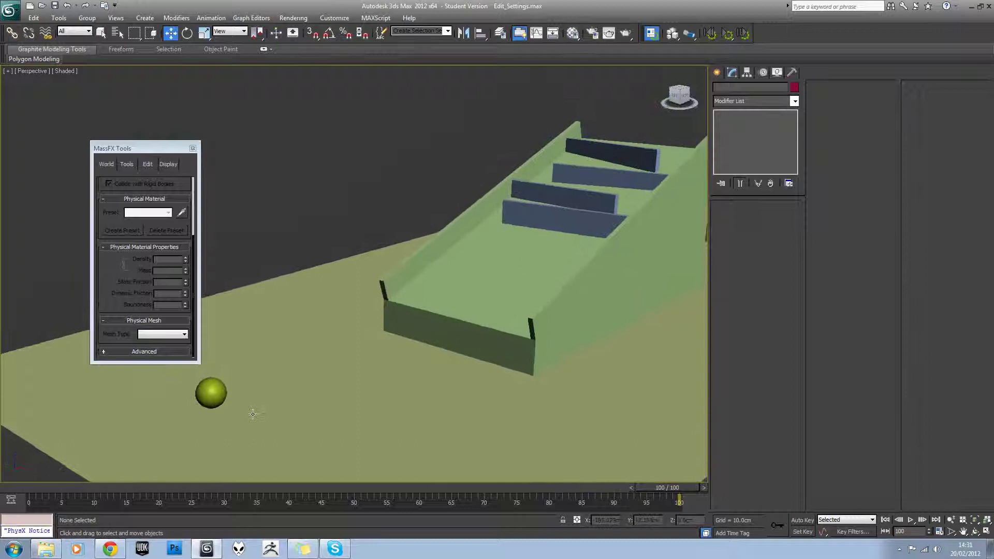
Examine the yellow ball's physical material properties and the available material presets, keep its preset unchanged, and deselect it
{"action": "left_click", "coordinate": [210, 393]}
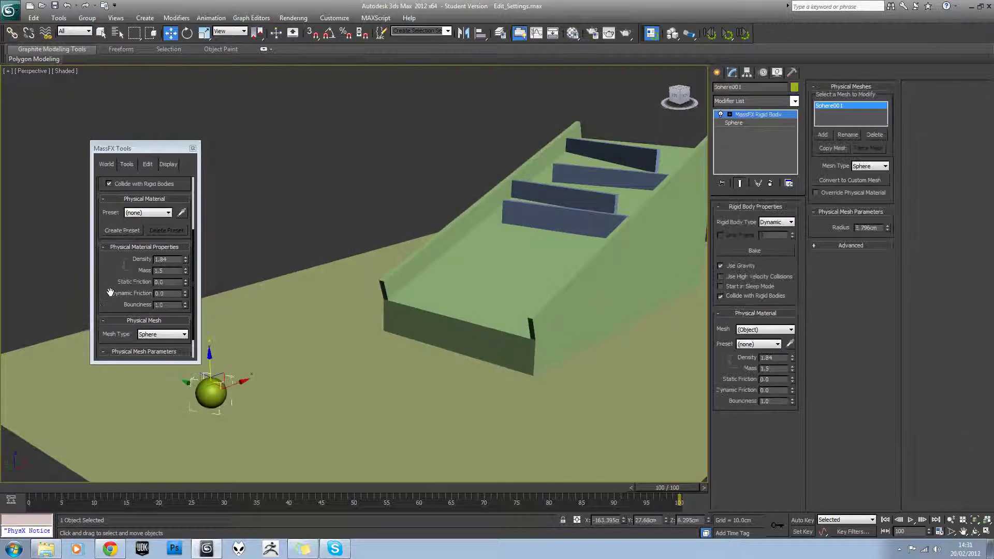
{"action": "left_click_drag", "start_coordinate": [110, 292], "coordinate": [100, 203]}
{"action": "scroll", "coordinate": [107, 241], "scroll_direction": "up", "scroll_amount": 2}
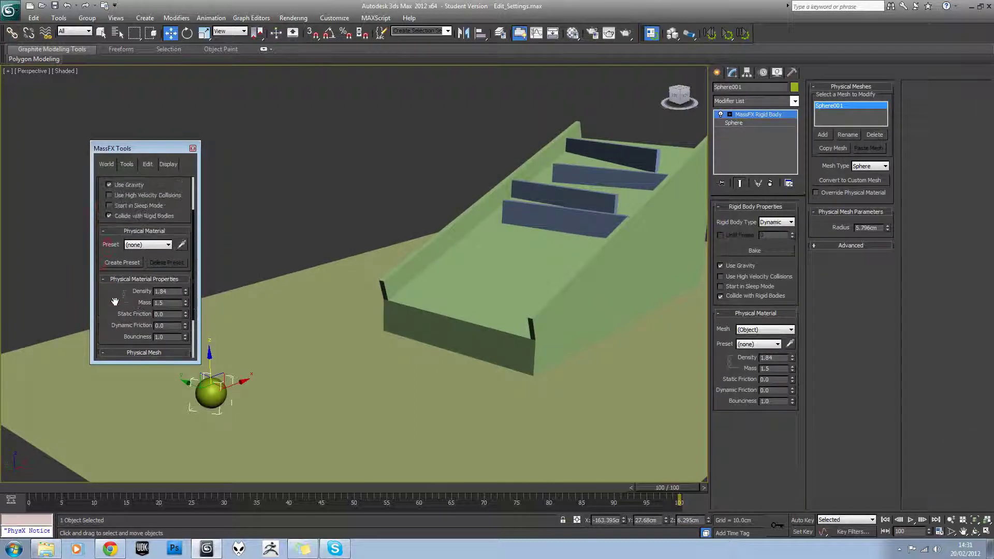
{"action": "left_click", "coordinate": [153, 246]}
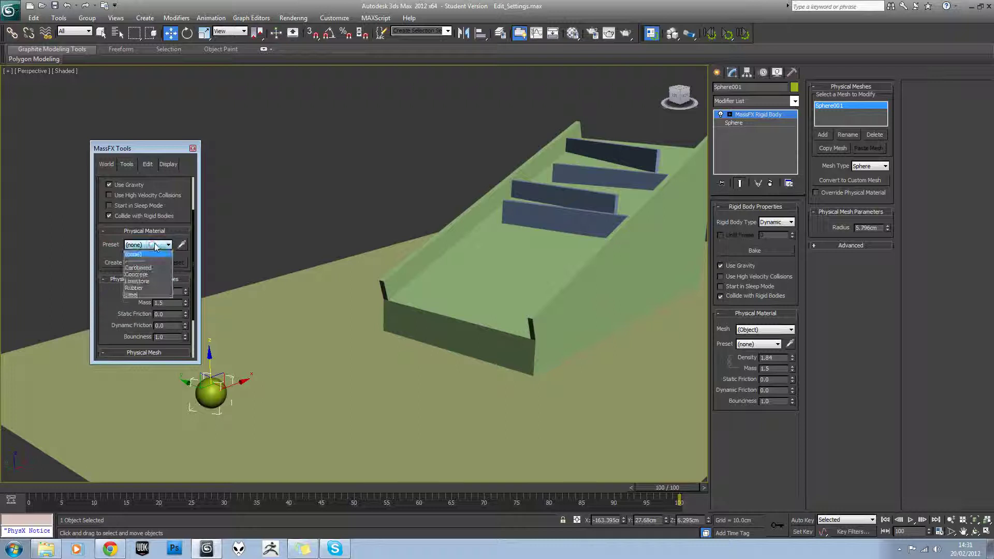
{"action": "left_click", "coordinate": [156, 248]}
{"action": "middle_click_drag", "start_coordinate": [527, 224], "coordinate": [388, 273]}
{"action": "left_click", "coordinate": [528, 158]}
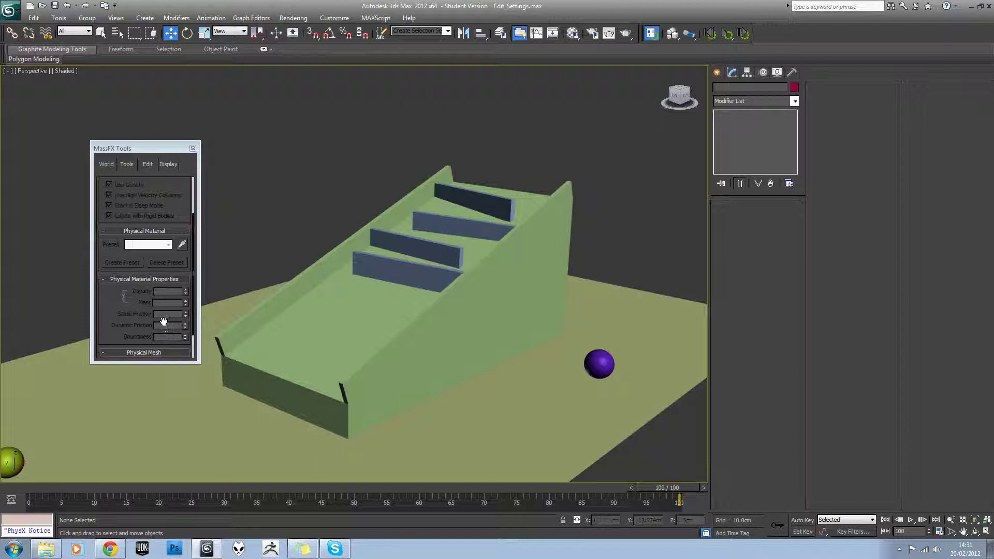
Reset the simulation and set the world gravity acceleration to -881 cm
{"action": "middle_click_drag", "start_coordinate": [443, 302], "coordinate": [449, 300], "text": "alt"}
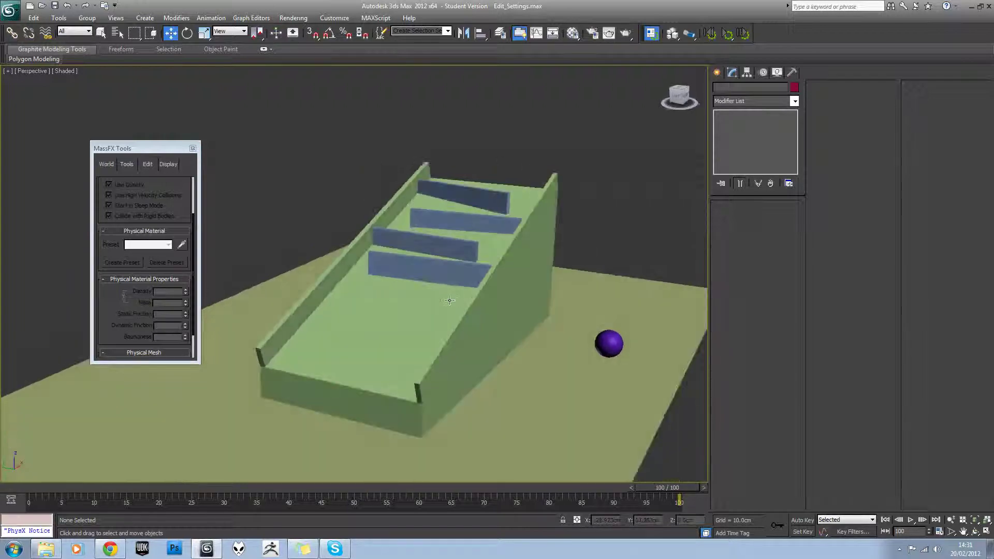
{"action": "left_click", "coordinate": [106, 164]}
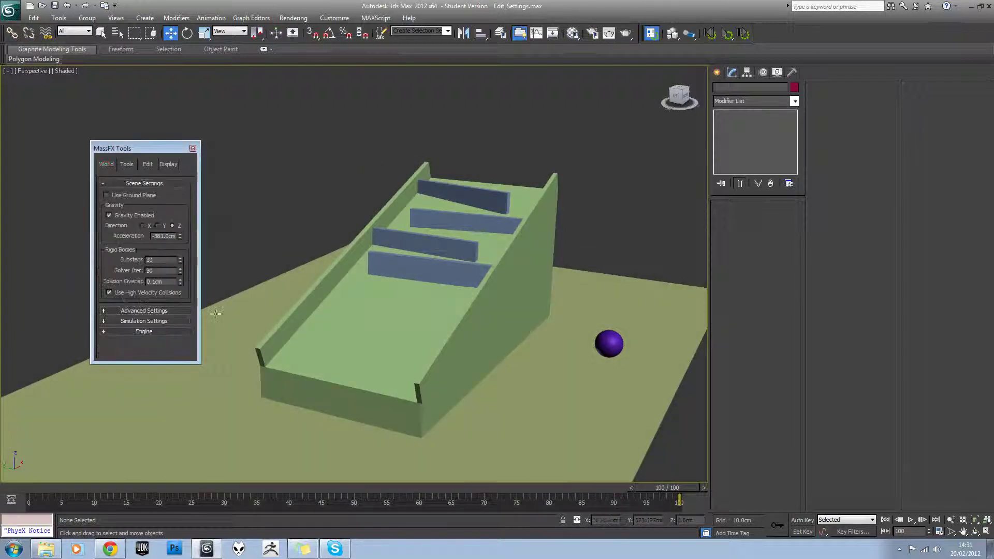
{"action": "left_click", "coordinate": [710, 33]}
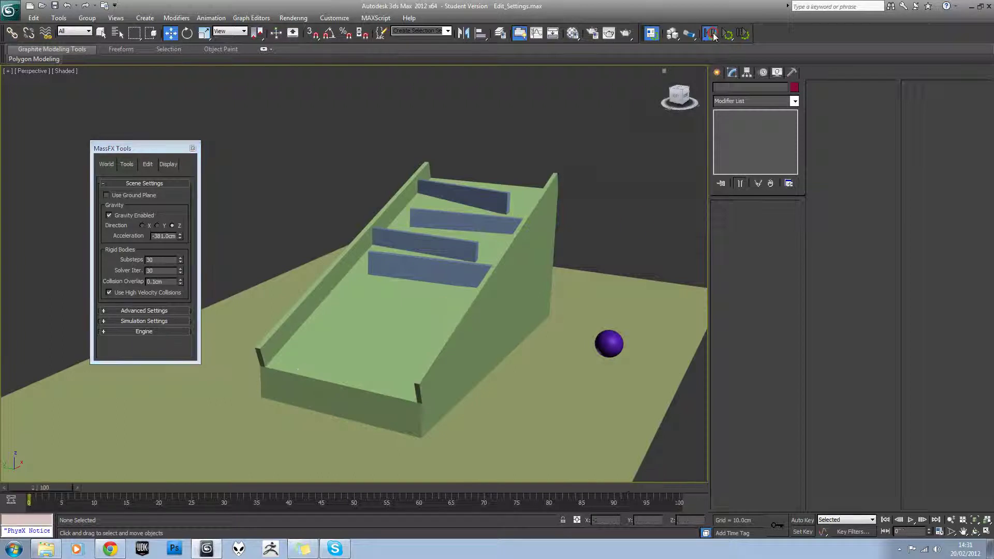
{"action": "left_click", "coordinate": [157, 237]}
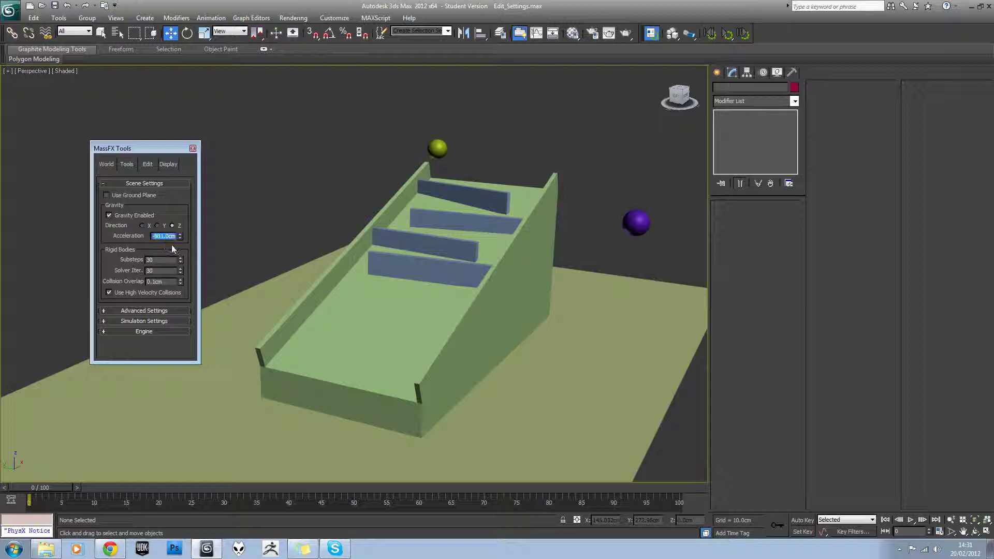
{"action": "type", "text": "-881"}
{"action": "middle_click_drag", "start_coordinate": [478, 205], "coordinate": [468, 216]}
{"action": "left_click", "coordinate": [563, 156]}
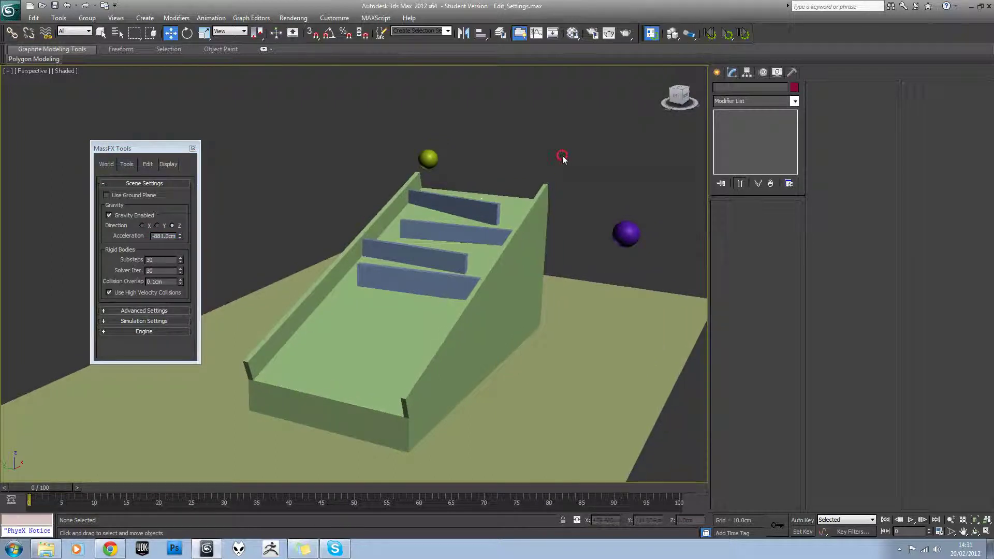
Run the simulation with the changed gravity to watch both balls move, and stop it
{"action": "left_click", "coordinate": [724, 38]}
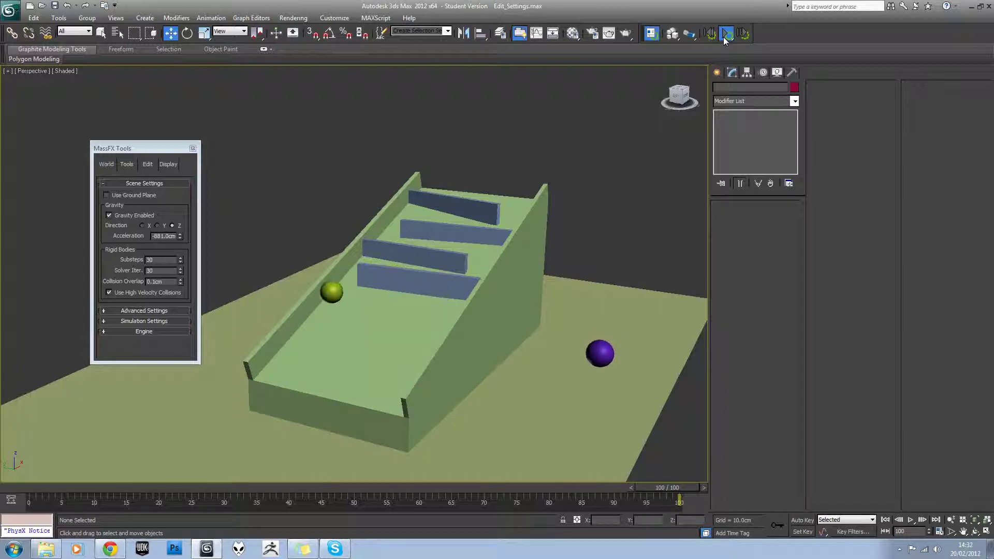
{"action": "left_click", "coordinate": [724, 38]}
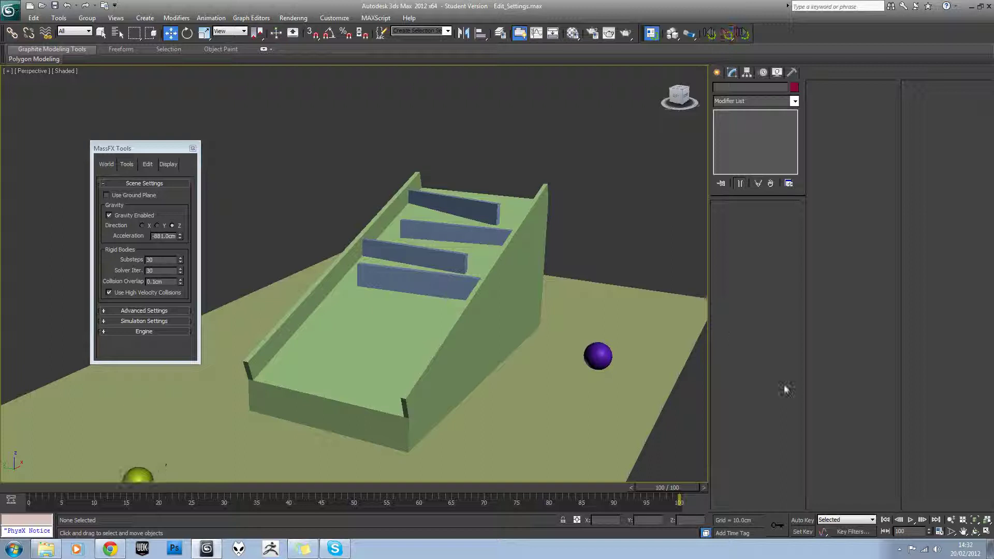
{"action": "middle_click_drag", "start_coordinate": [488, 323], "coordinate": [477, 298]}
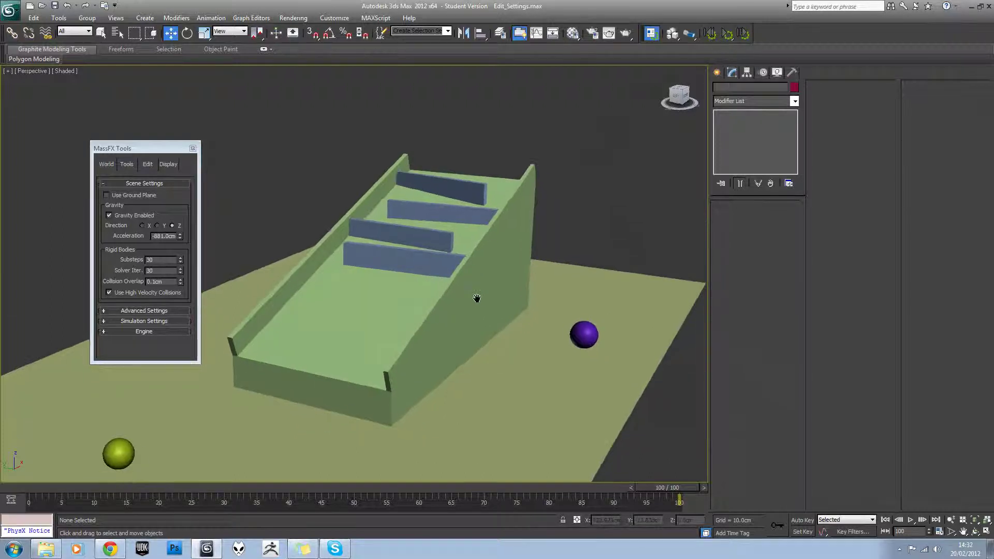
Extend the animation timeline by setting its end time to 500 frames
{"action": "left_click", "coordinate": [939, 531]}
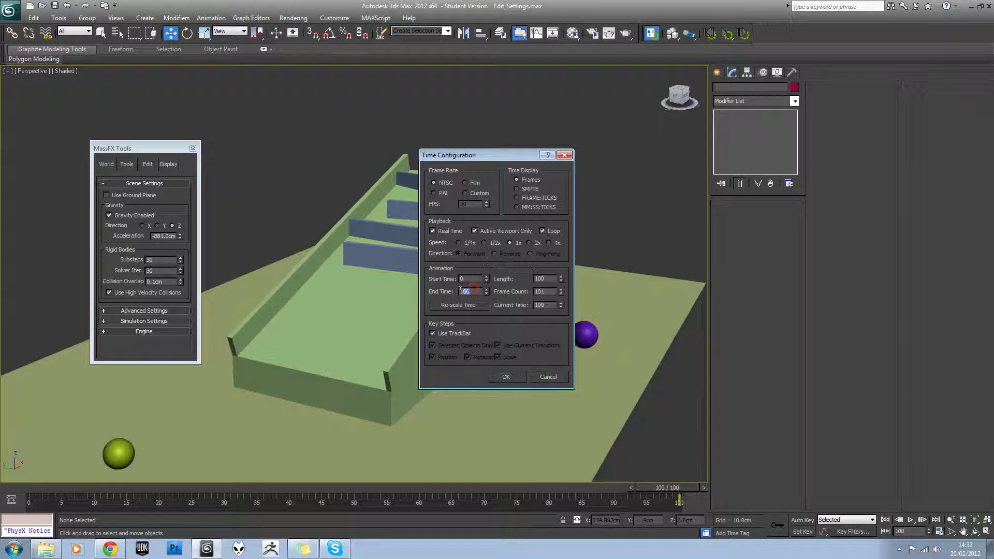
{"action": "type", "text": "500"}
{"action": "key", "text": "Return"}
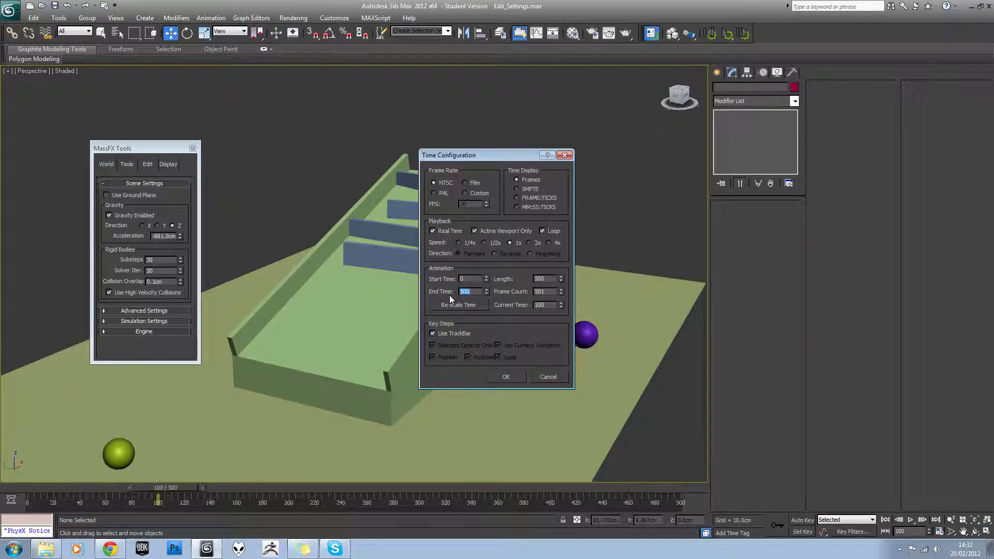
{"action": "left_click", "coordinate": [506, 376]}
Run the simulation from the start across the 500-frame timeline to watch both balls, and reset it
{"action": "left_click", "coordinate": [711, 35]}
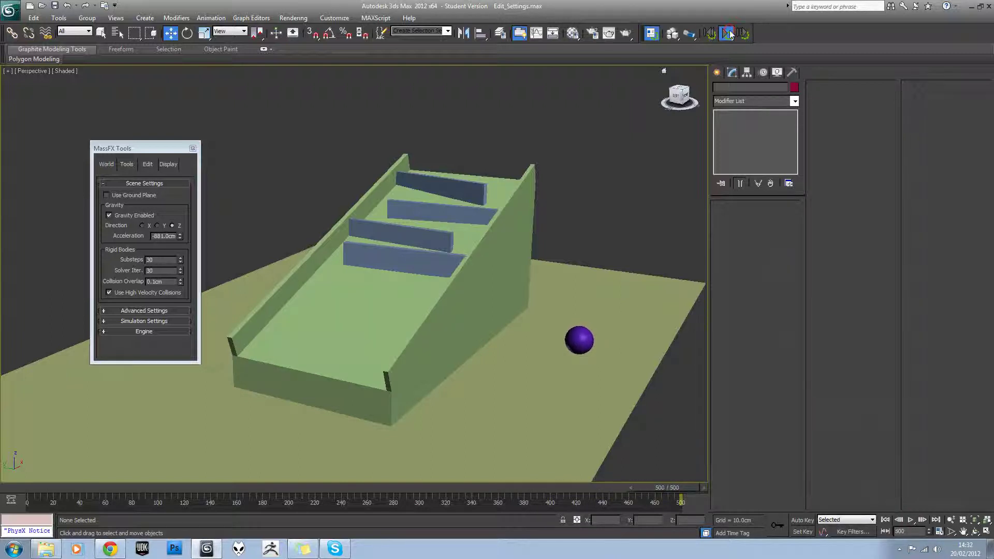
{"action": "left_click", "coordinate": [710, 33]}
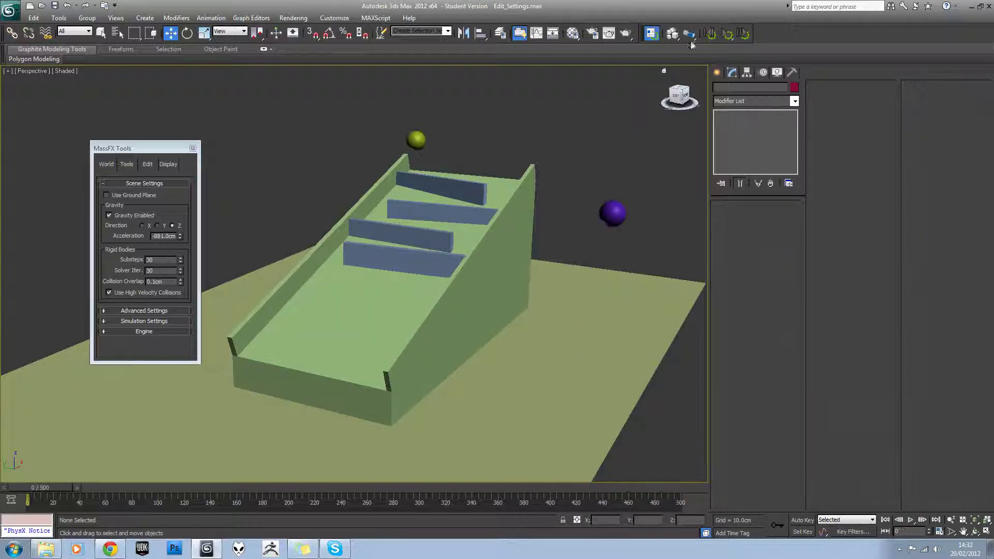
Show the MassFX simulation and baking tools, and shorten the animation's end time to 450 frames
{"action": "left_click", "coordinate": [123, 164]}
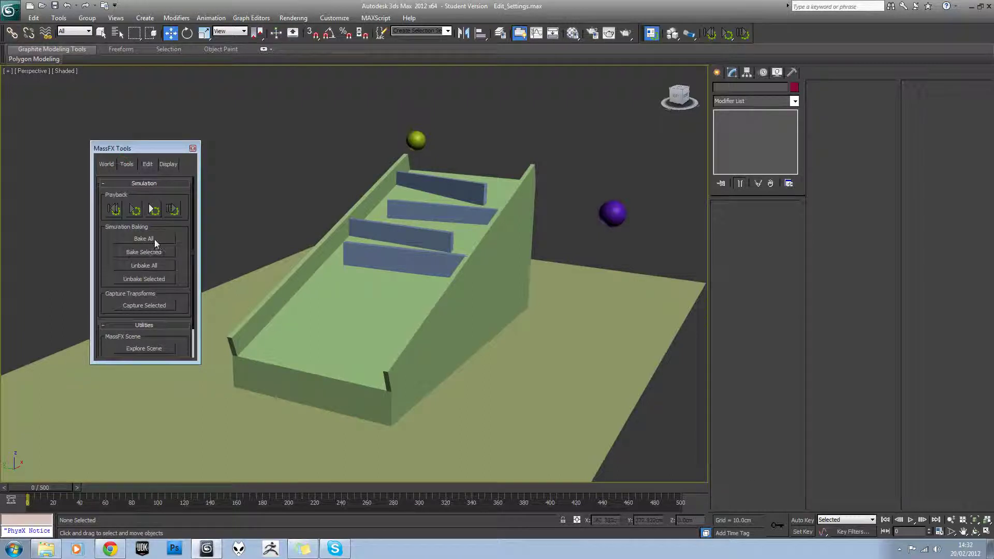
{"action": "left_click", "coordinate": [938, 532]}
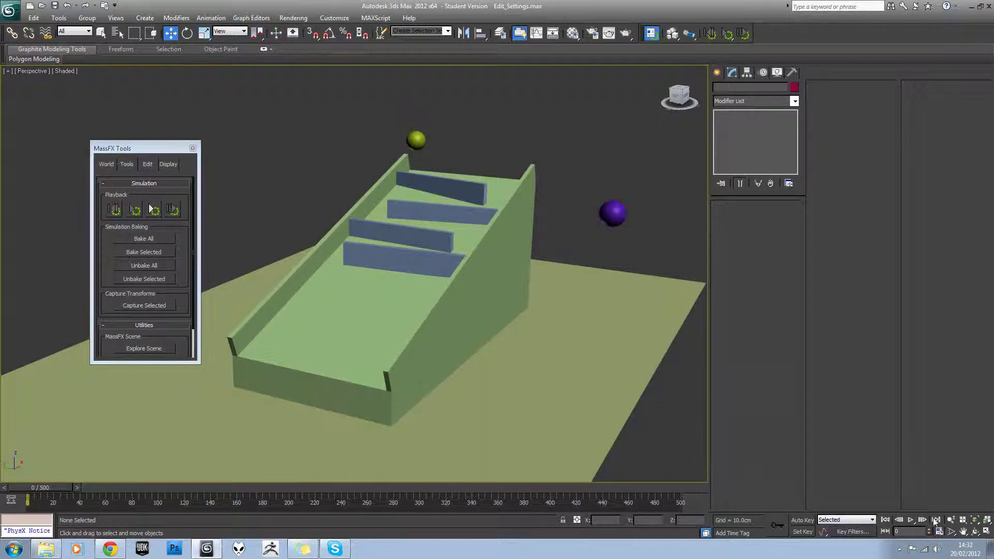
{"action": "left_click", "coordinate": [940, 532]}
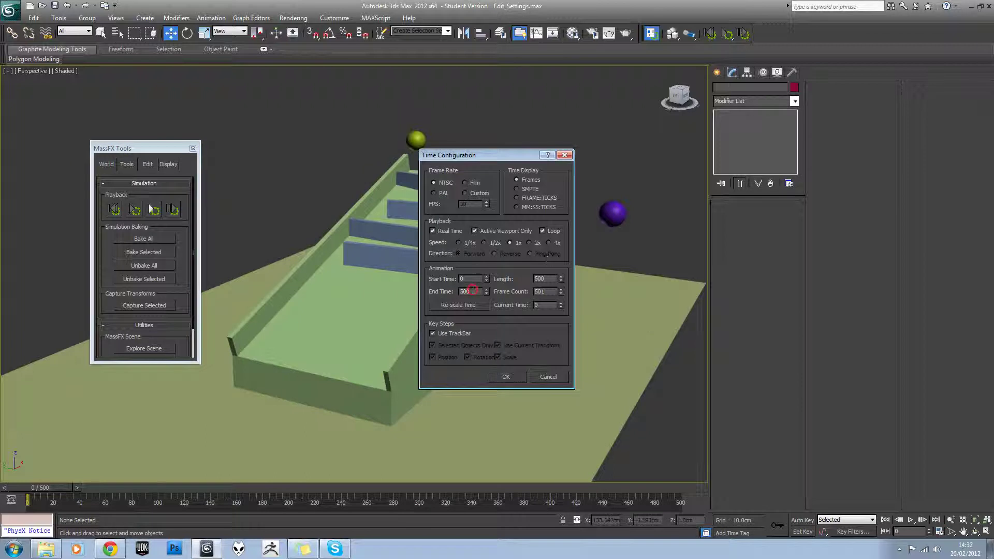
{"action": "type", "text": "450"}
{"action": "left_click", "coordinate": [510, 376]}
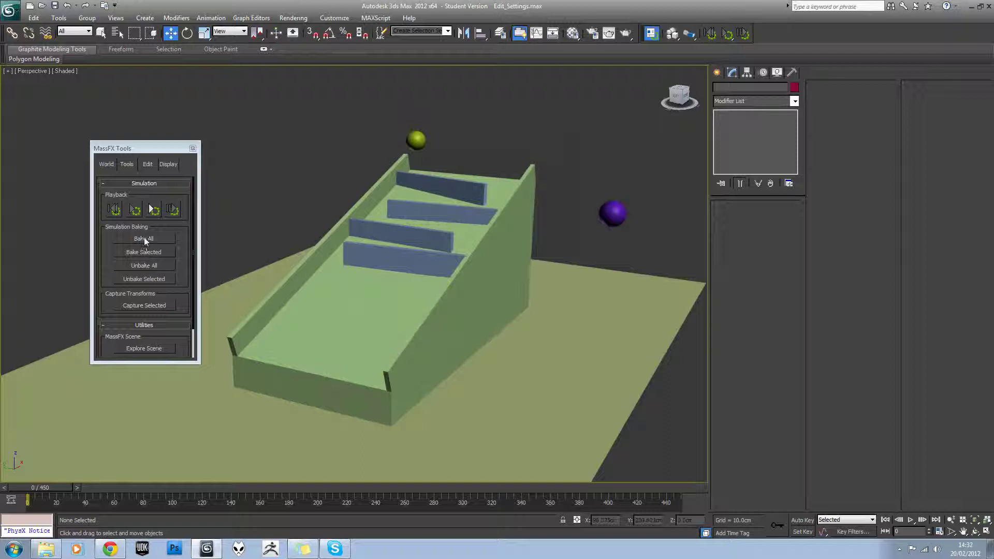
Bake the simulation of all rigid bodies to keyframes, play the baked animation briefly, and stop it
{"action": "left_click", "coordinate": [149, 239]}
{"action": "left_click", "coordinate": [910, 520]}
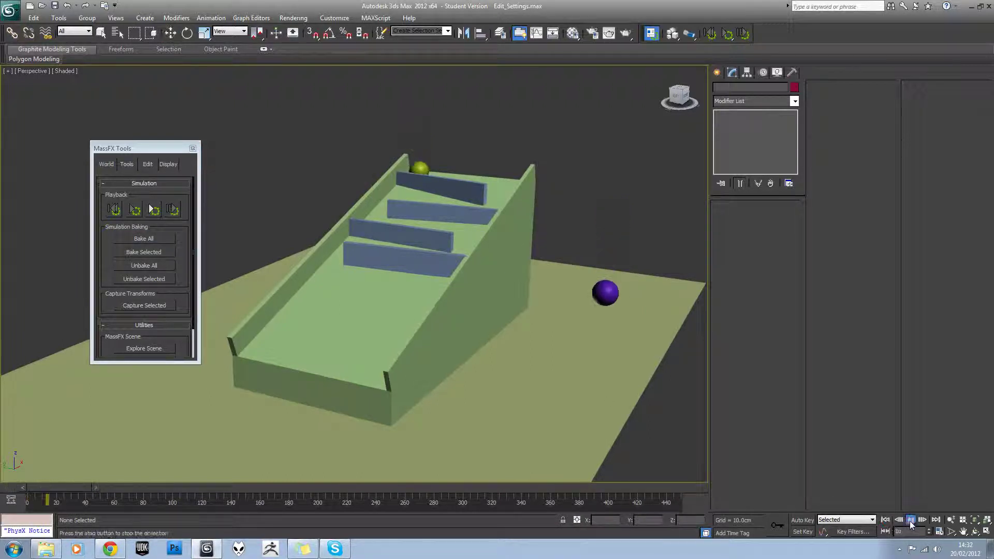
{"action": "left_click", "coordinate": [910, 520]}
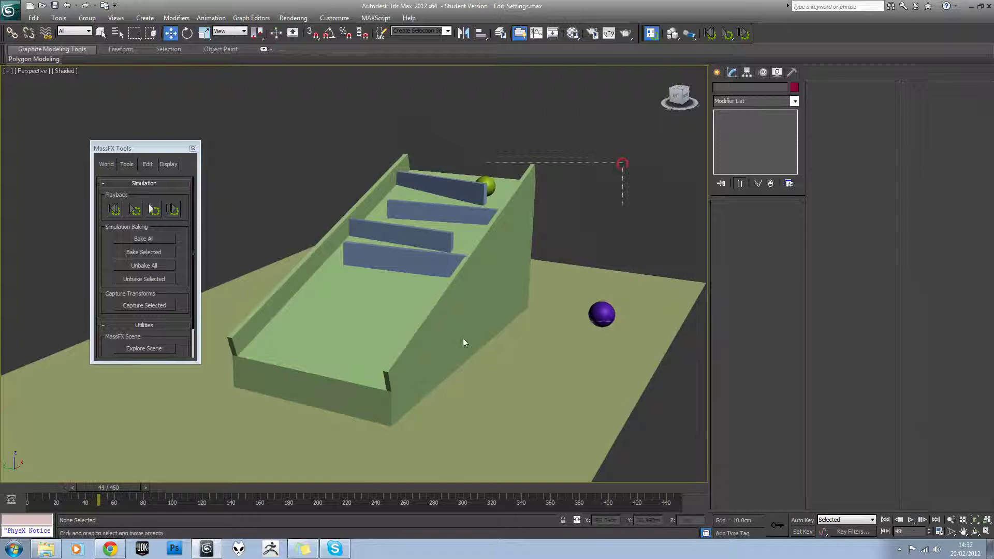
Select all objects in the scene and play the baked animation with their keyframes displayed
{"action": "key", "text": "ctrl+a"}
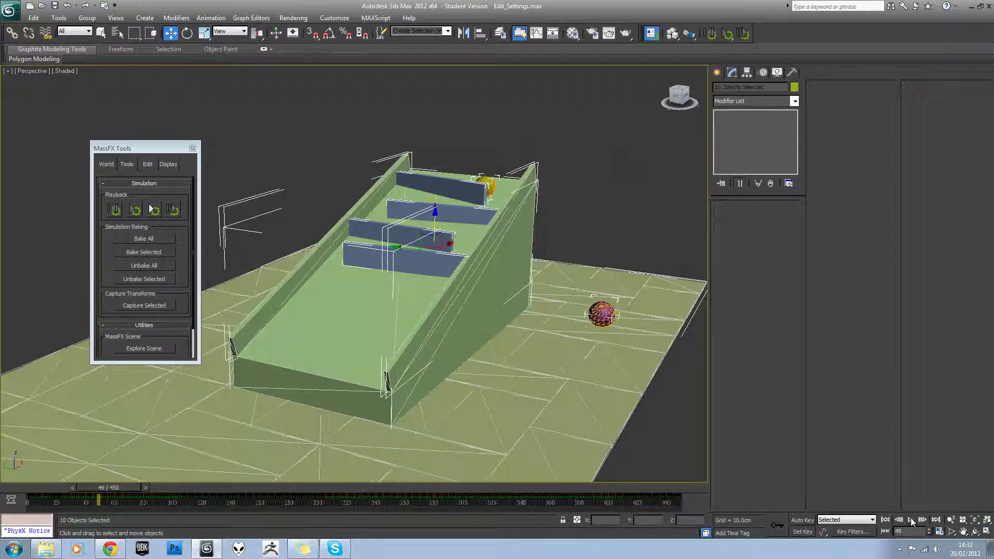
{"action": "left_click", "coordinate": [910, 520]}
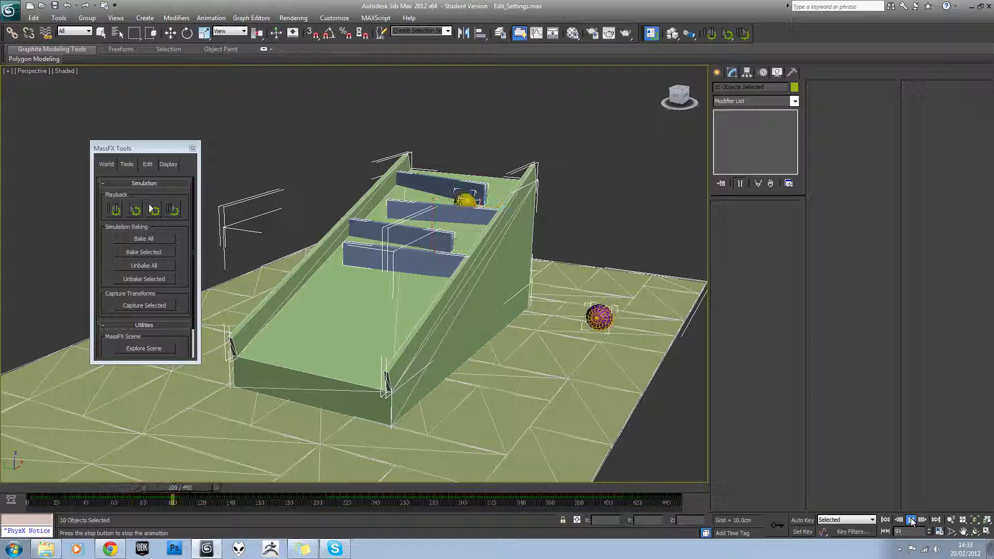